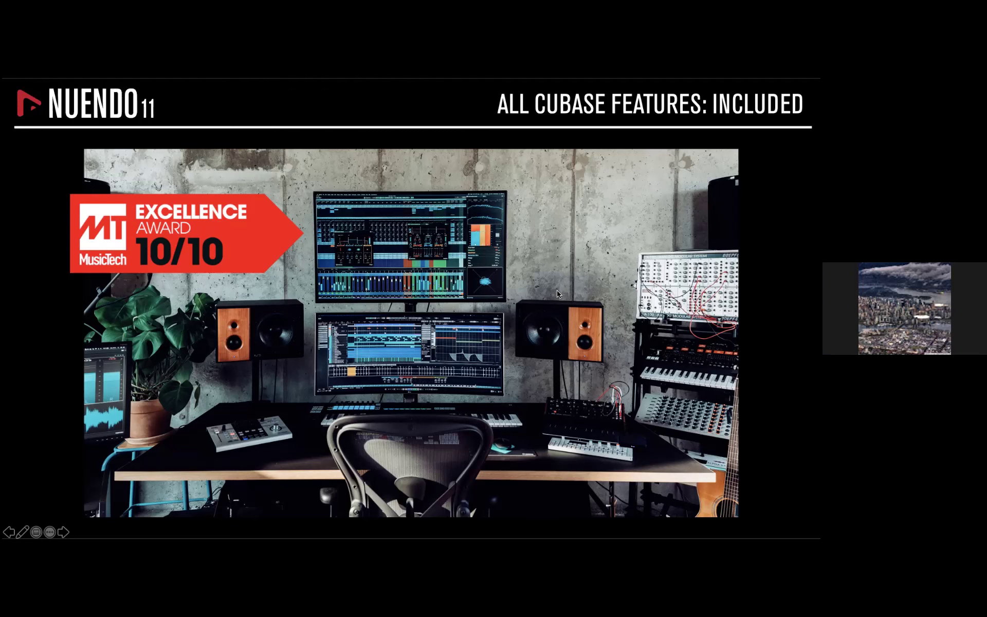
Switch from the slides to Nuendo and open the Chord Assistant's Circle of Fifths for the lower-row Dmin pad.
key(super+Tab)
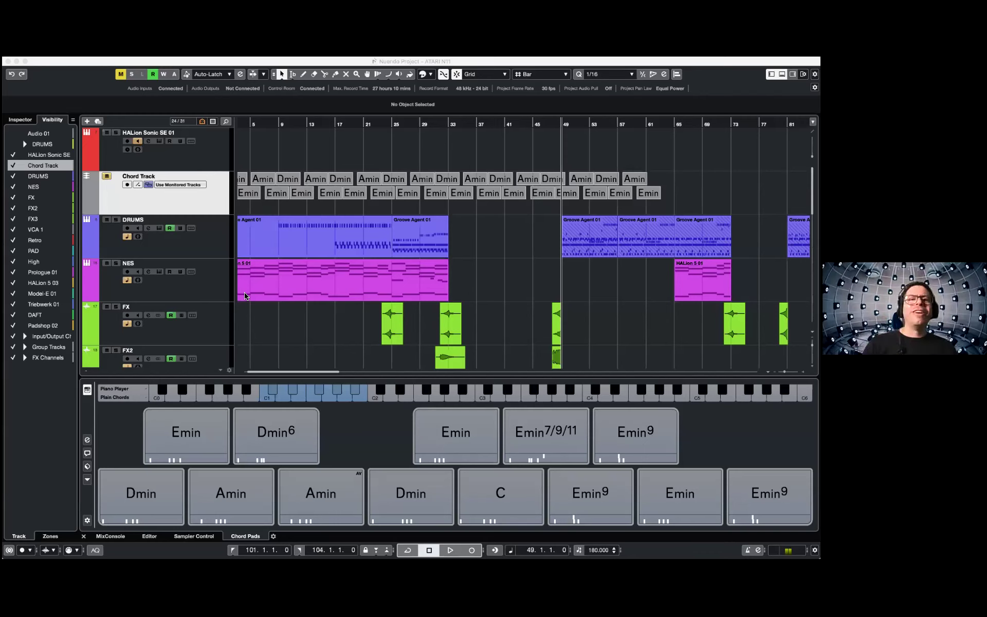
click(152, 205)
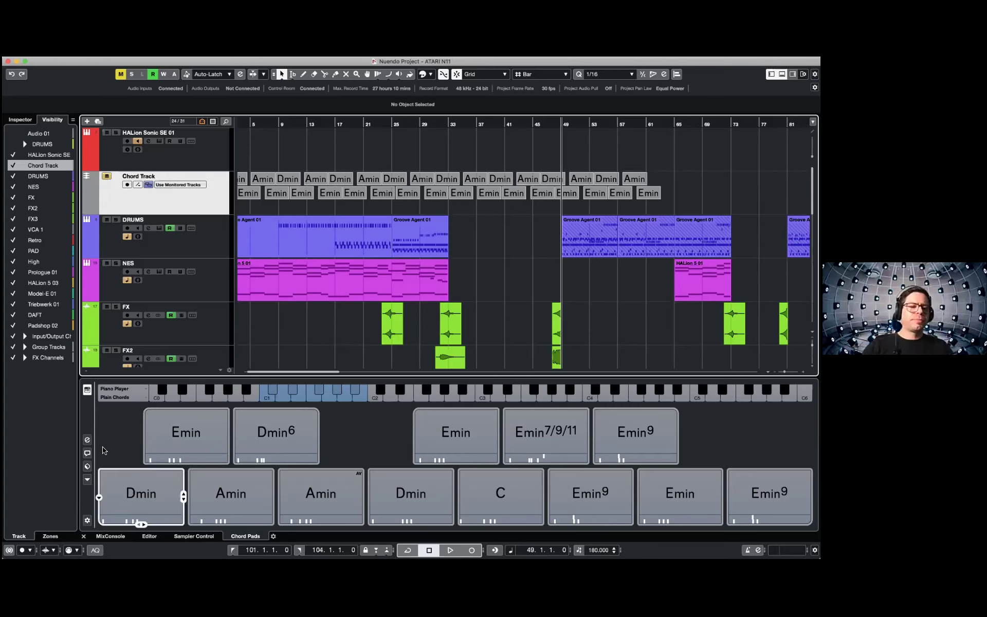
click(87, 440)
click(88, 440)
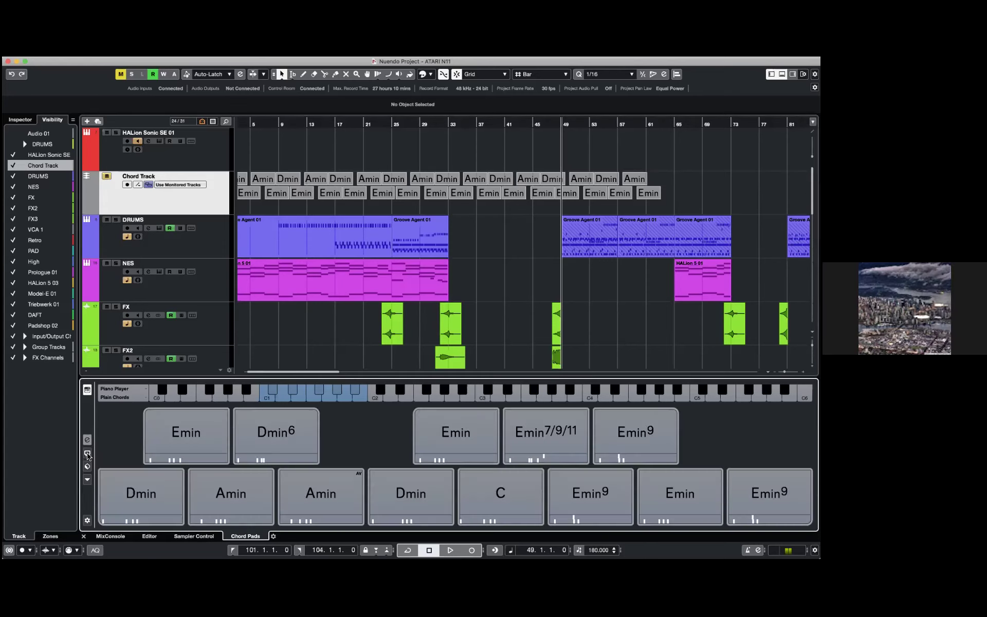
click(87, 453)
drag(318, 112, 571, 100)
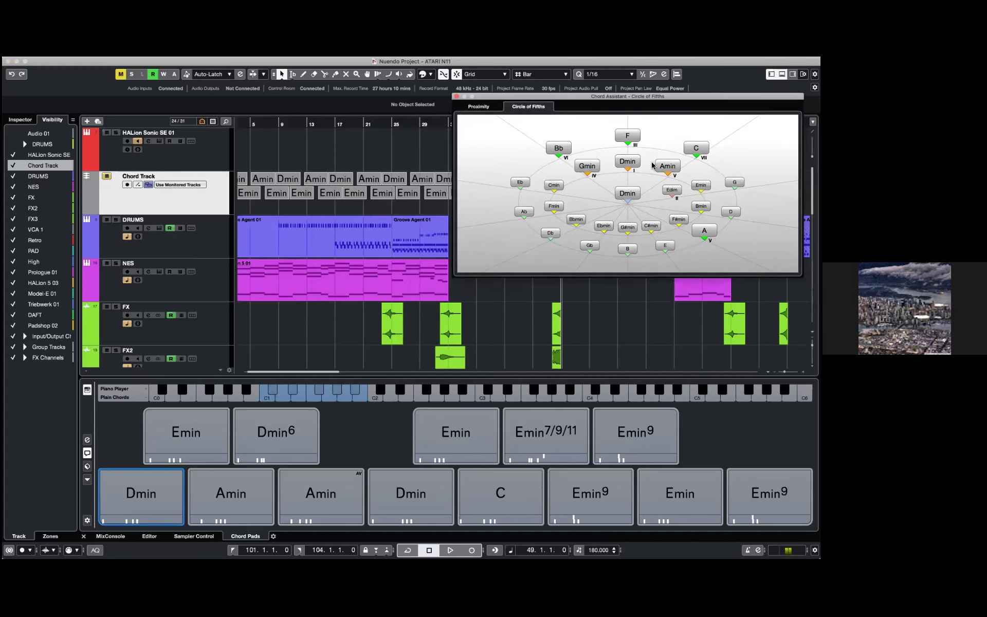
Zoom the project timeline out to review the chord events and the whole arrangement.
click(204, 212)
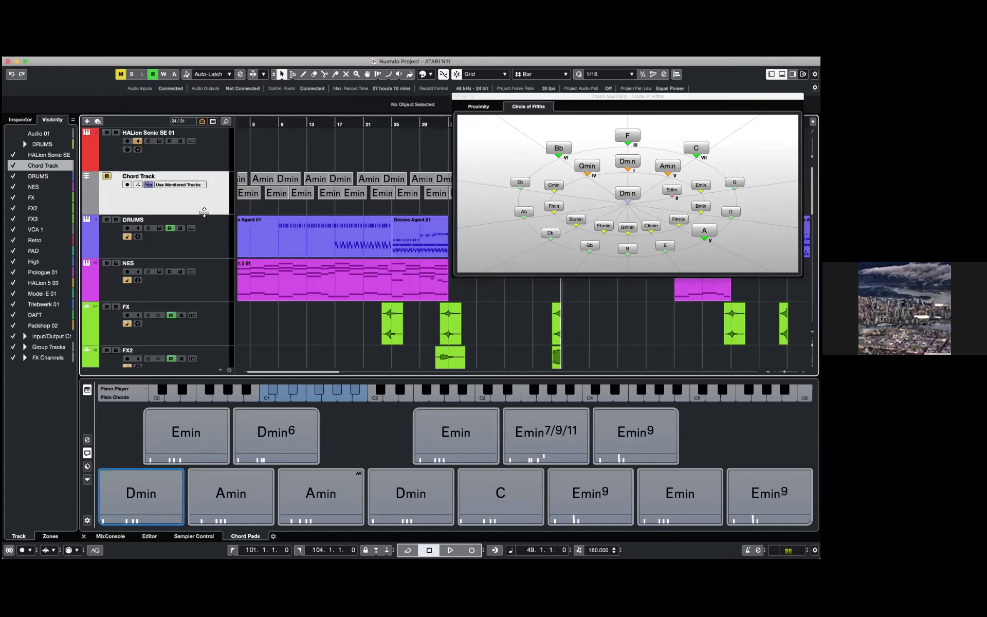
key(g)
key(g)
key(g)
key(g)
key(g)
key(g)
key(g)
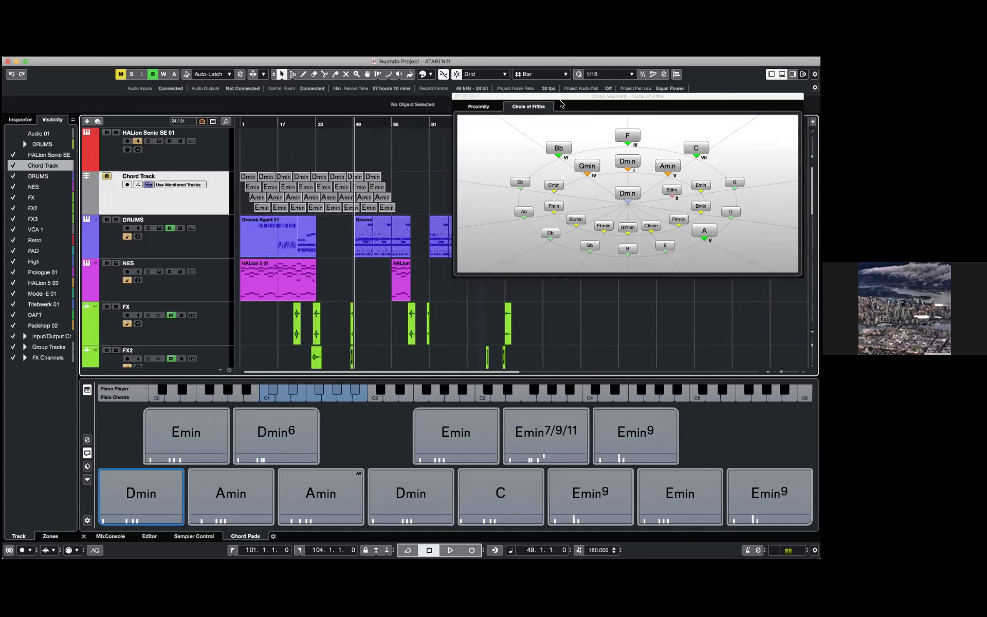
Select the HALion Sonic SE 01 track and close the Chord Assistant.
drag(536, 98, 535, 226)
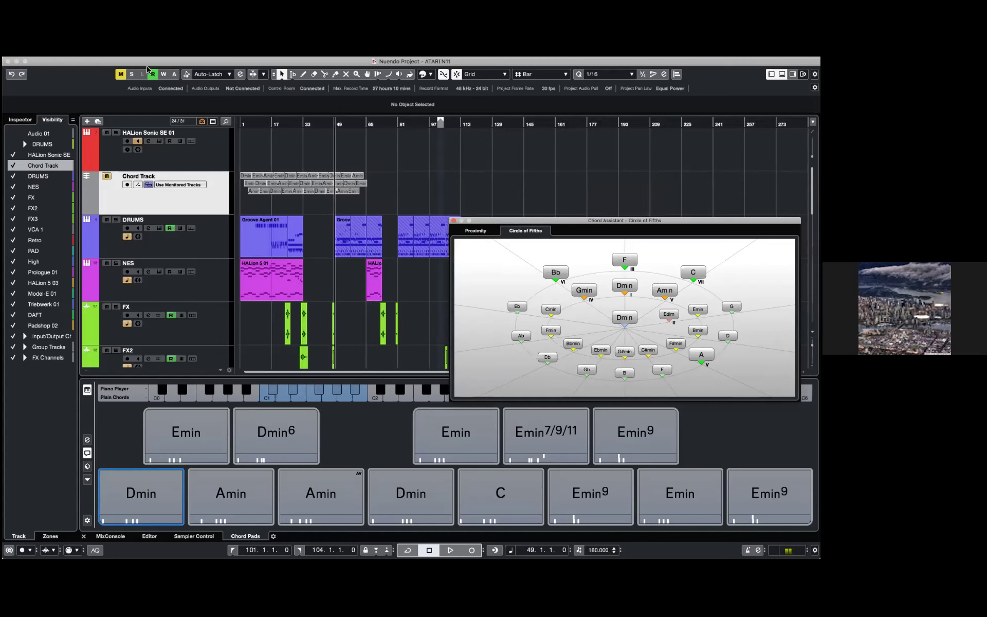
click(103, 150)
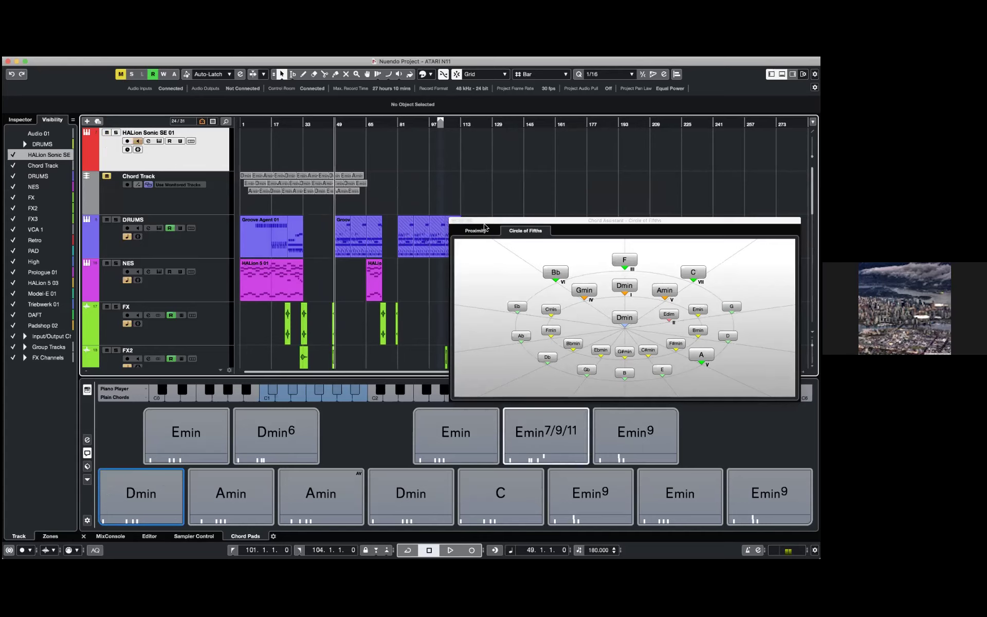
click(454, 221)
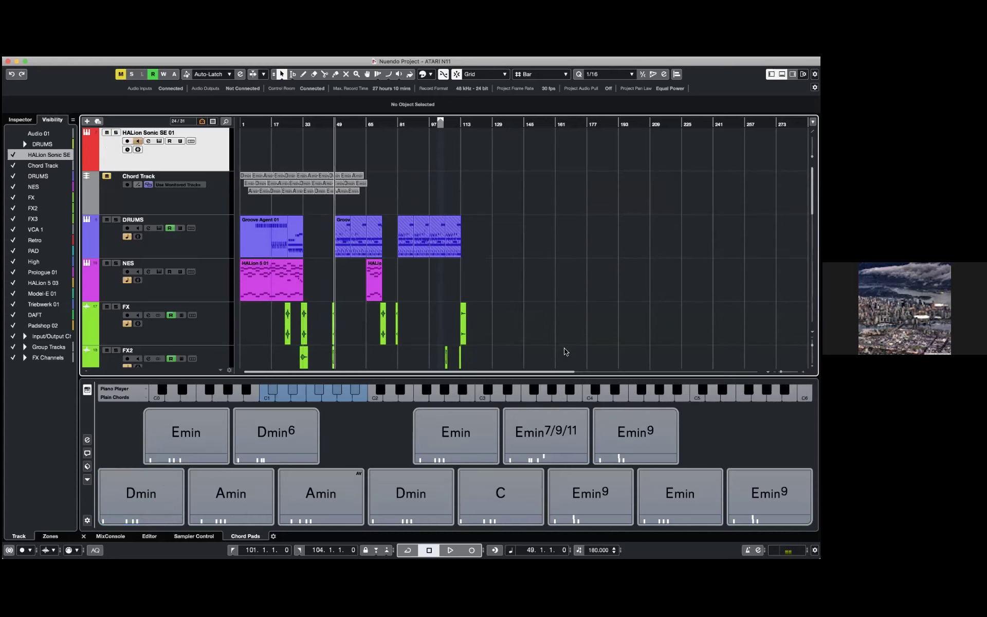
Try Dmin9, F#sus4 and Ebsus4/A on the upper-row Emin9 chord pad, and set it to C major with a C bass.
click(594, 437)
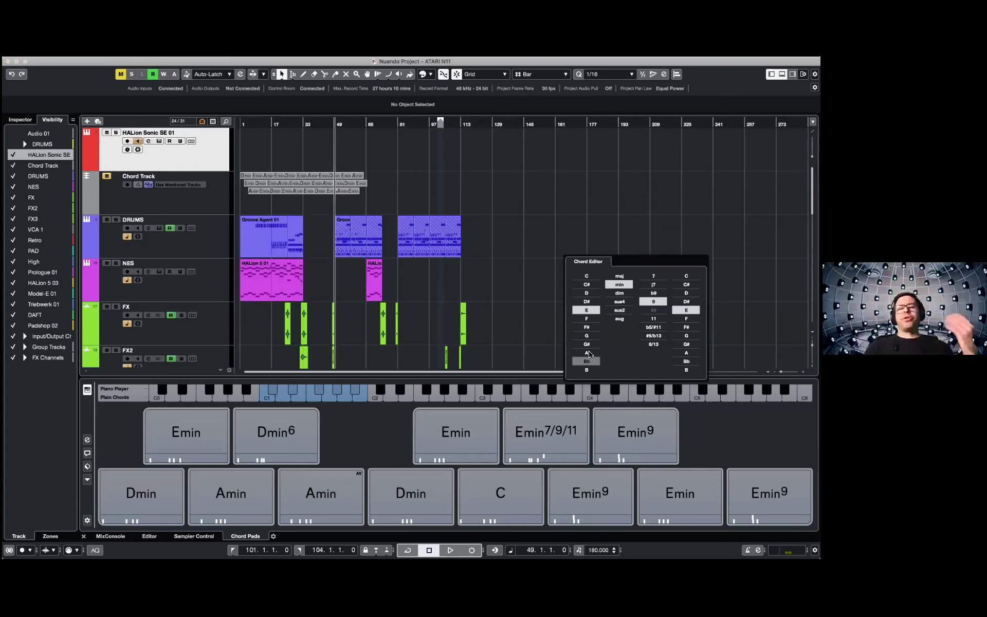
click(590, 294)
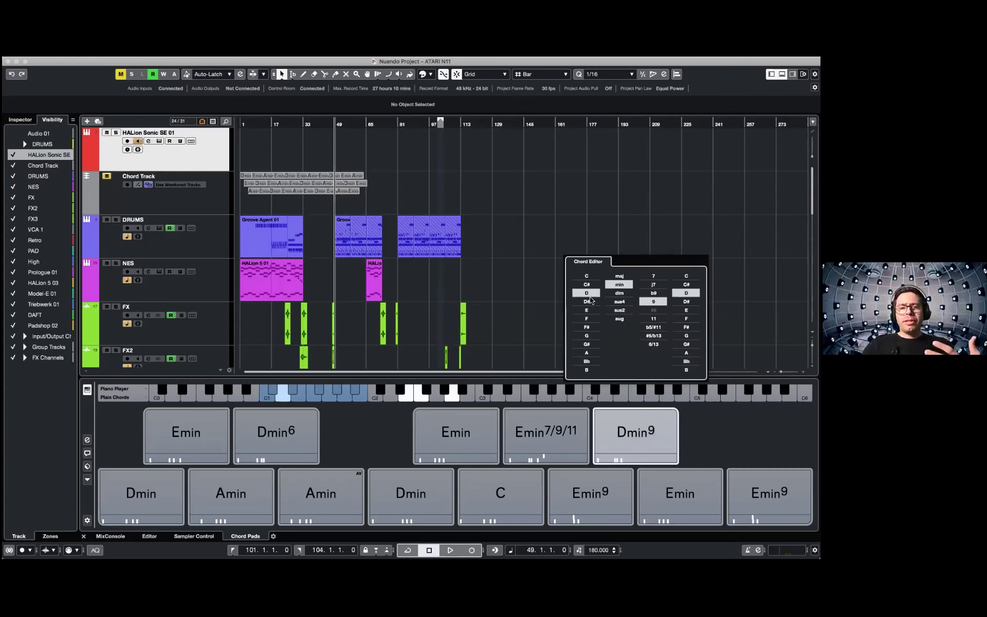
click(586, 327)
click(620, 301)
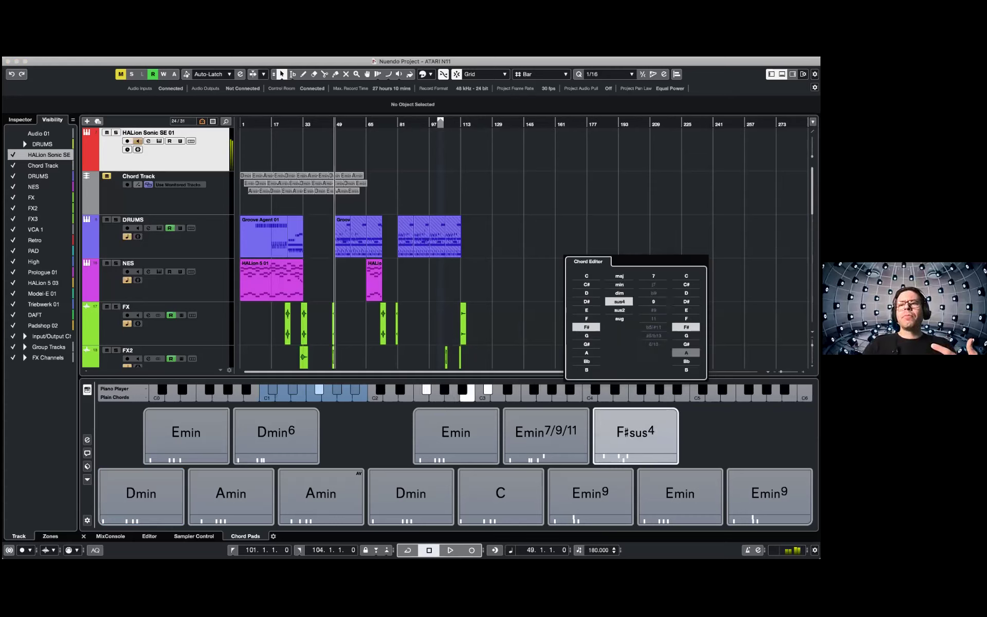
click(686, 353)
click(686, 302)
click(686, 276)
click(586, 285)
click(587, 302)
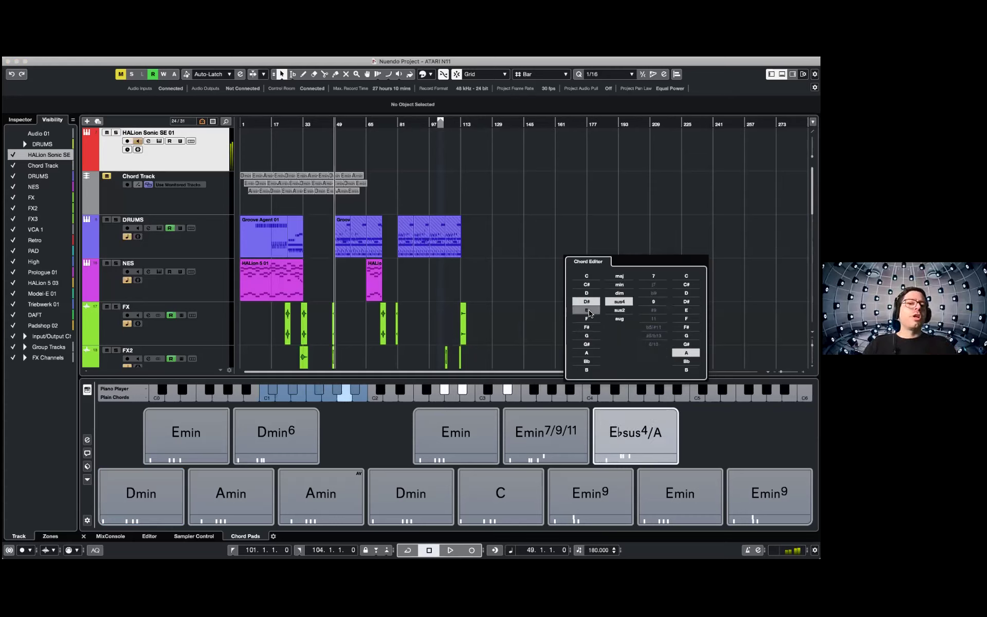
click(586, 276)
click(620, 276)
click(686, 276)
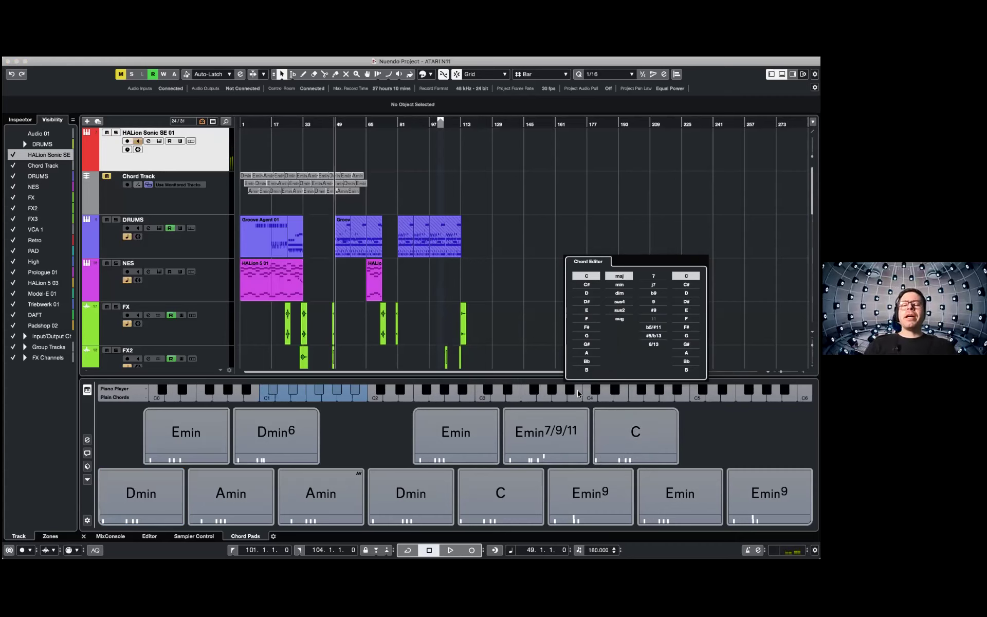
Place the C pad's chord at bar 87 and the Emin7/9/11 pad's chord at bar 105 on the Chord Track.
click(622, 423)
drag(622, 423, 411, 177)
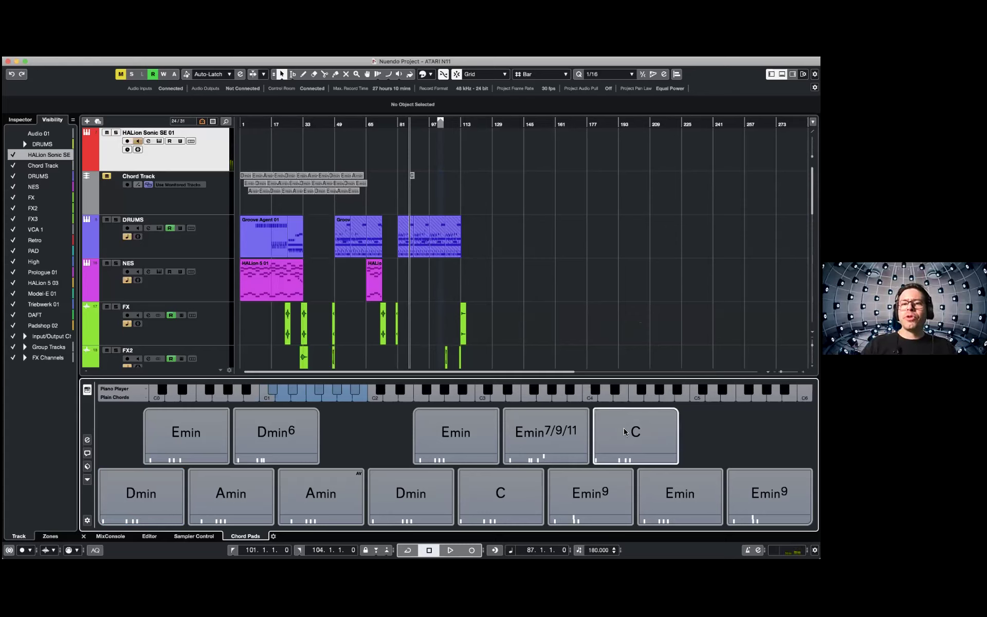
drag(623, 430, 422, 204)
drag(565, 430, 452, 200)
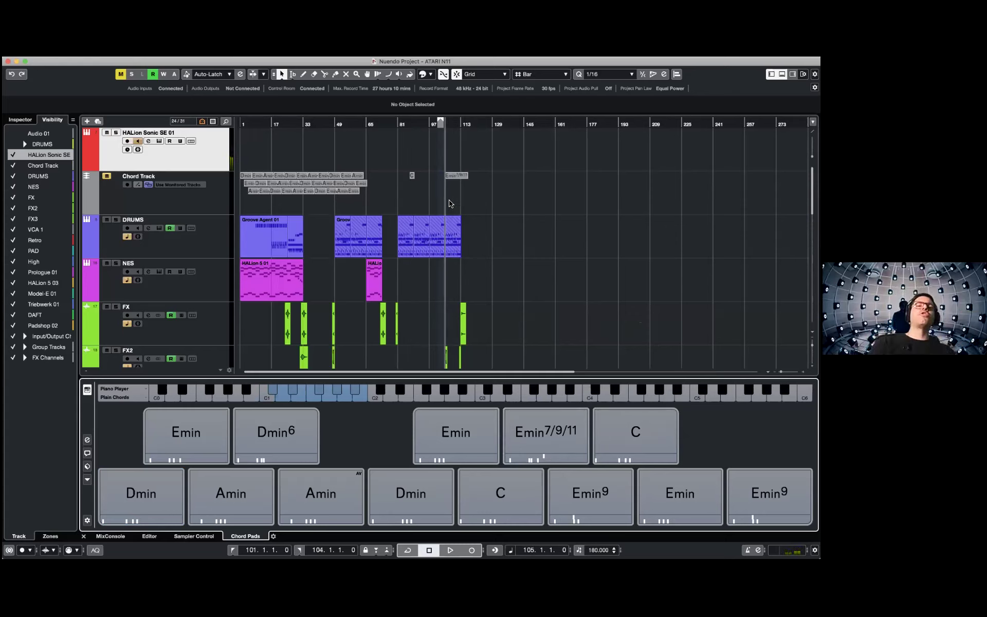
Enlarge the Chord Track's events in the timeline and place the project cursor at bar 12.
click(189, 199)
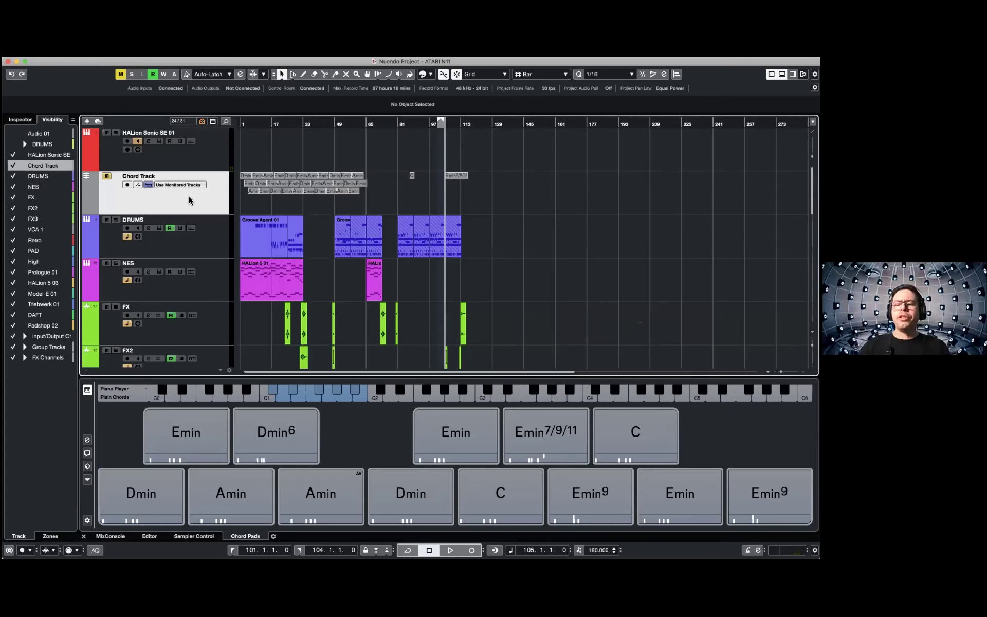
key(shift+h)
key(h)
key(h)
key(h)
key(h)
key(h)
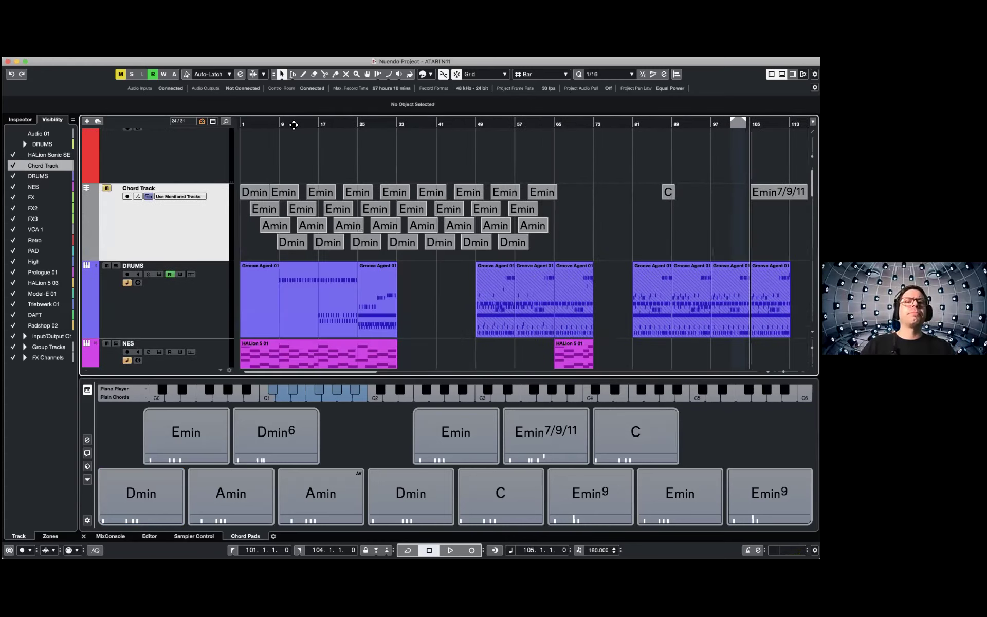
click(293, 125)
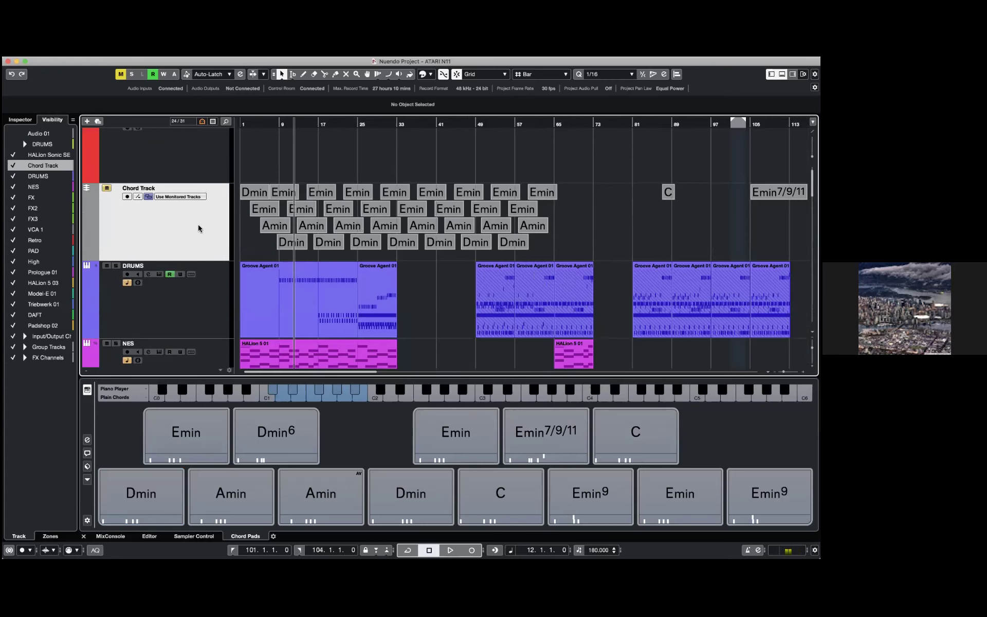
Select the HALion Sonic SE 01 track and reopen the Chord Assistant for the lower-row Dmin pad, placed over the arrangement.
scroll(203, 231, up, 1)
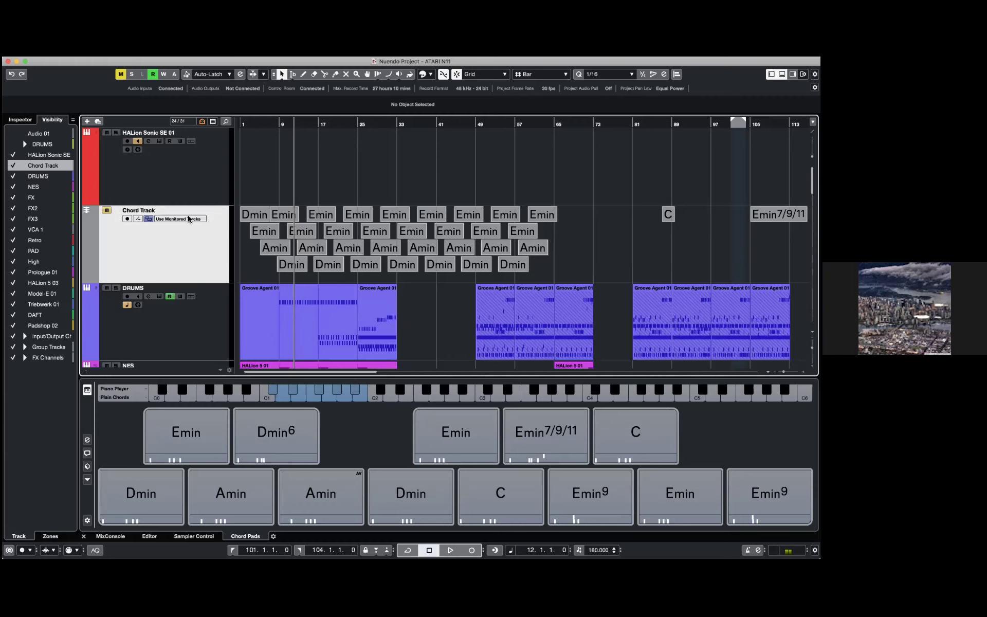
click(202, 191)
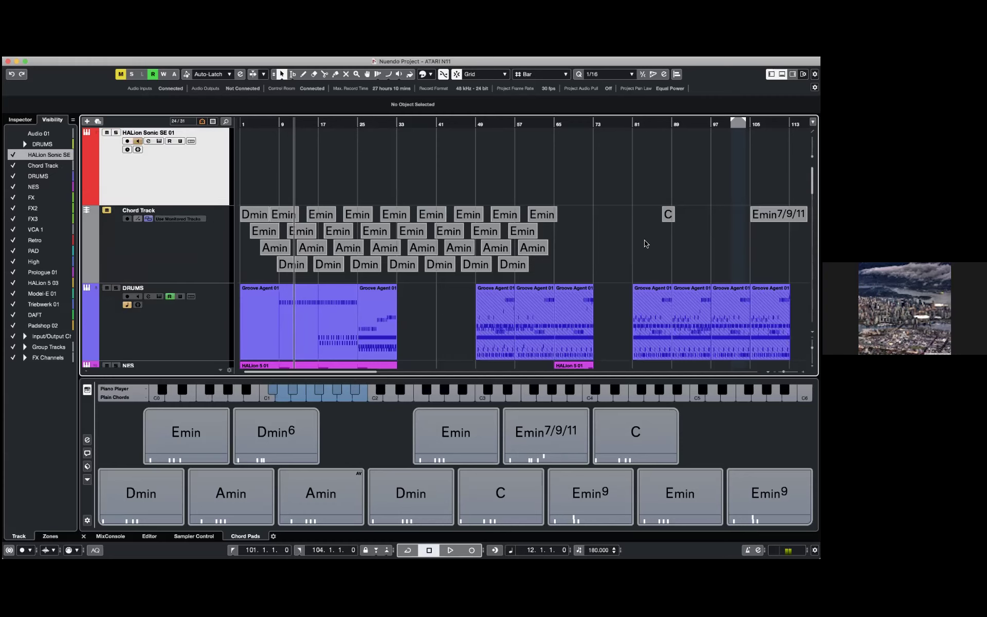
mouse_move(225, 423)
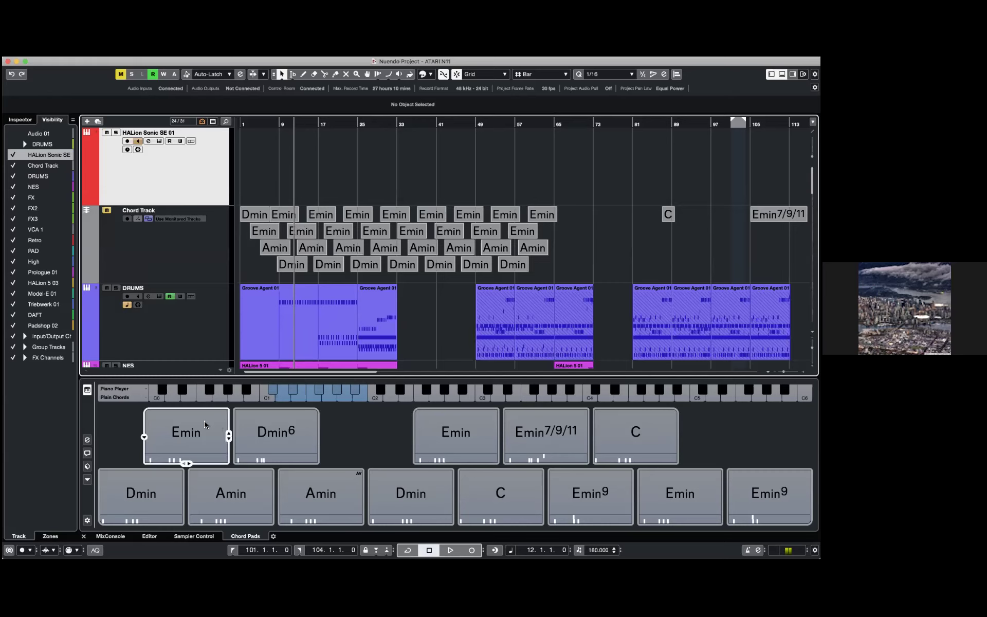
mouse_move(126, 488)
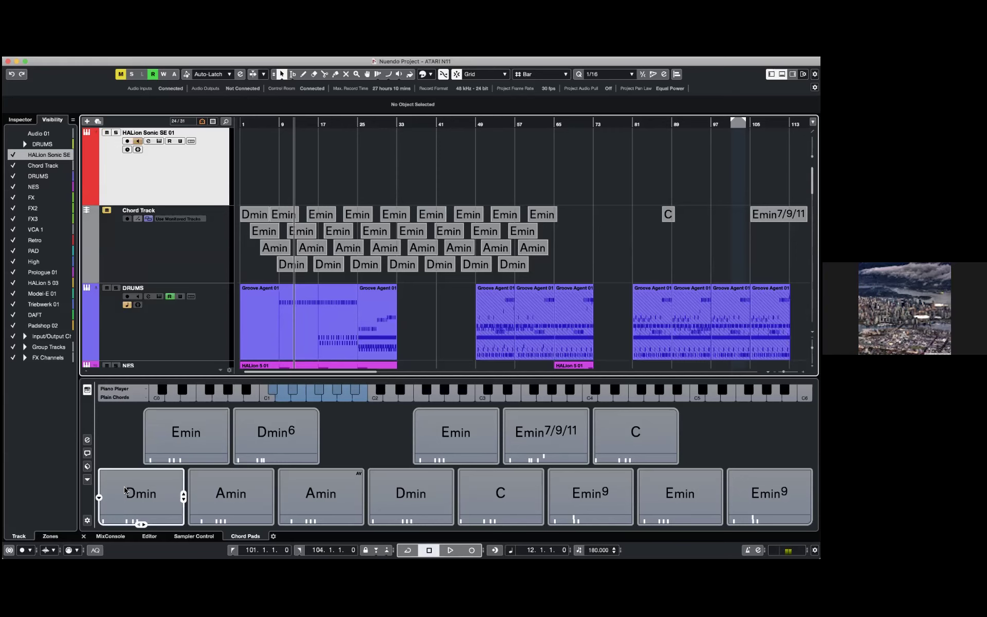
click(87, 453)
drag(534, 222, 366, 135)
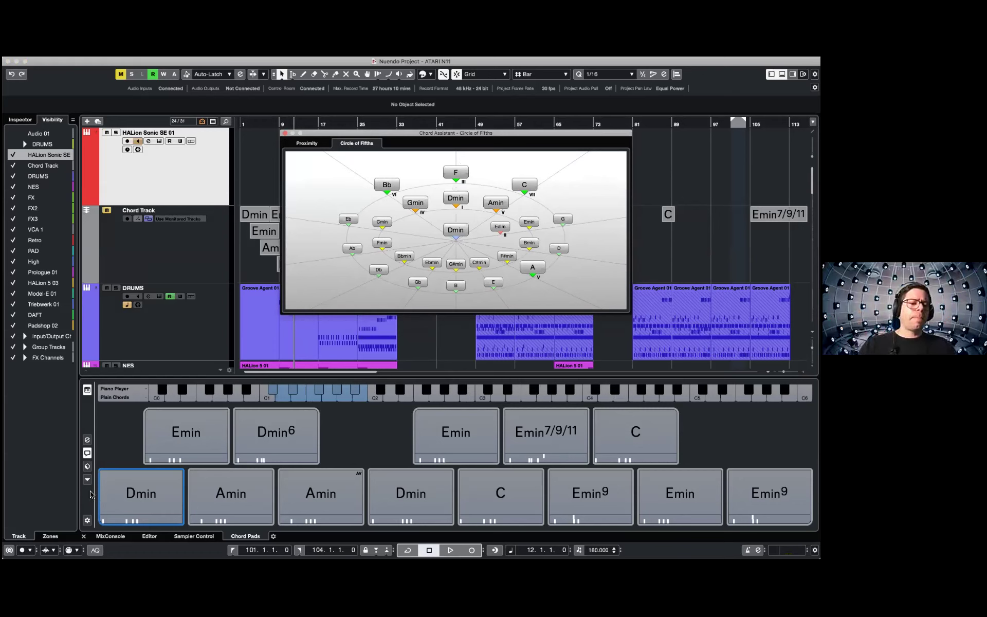
Try Emin and Gmin on the first lower-row chord pad, return it to Dmin, and set it to Fmin.
click(101, 506)
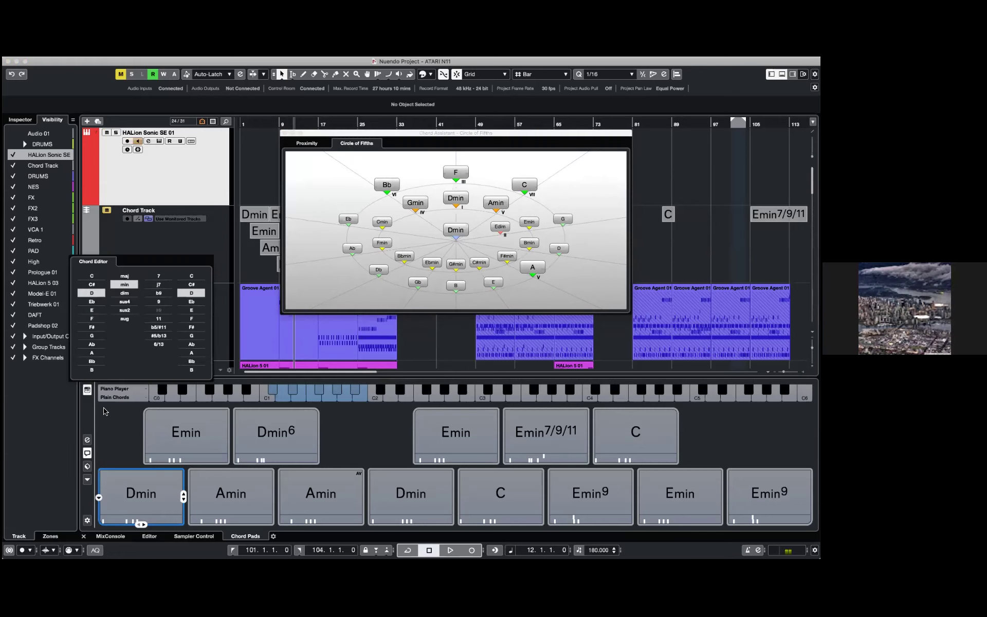
click(94, 310)
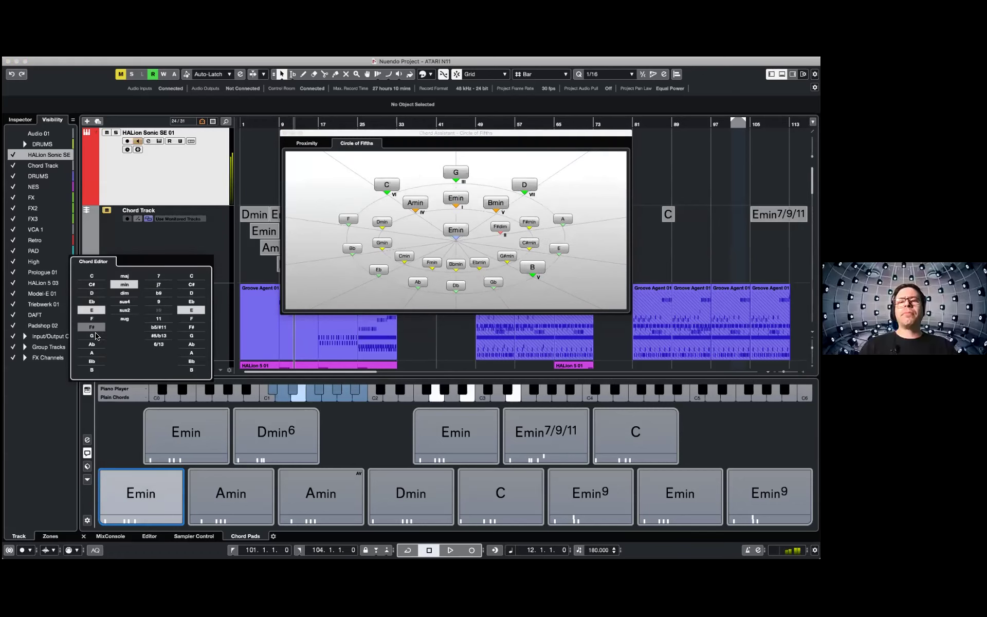
click(96, 335)
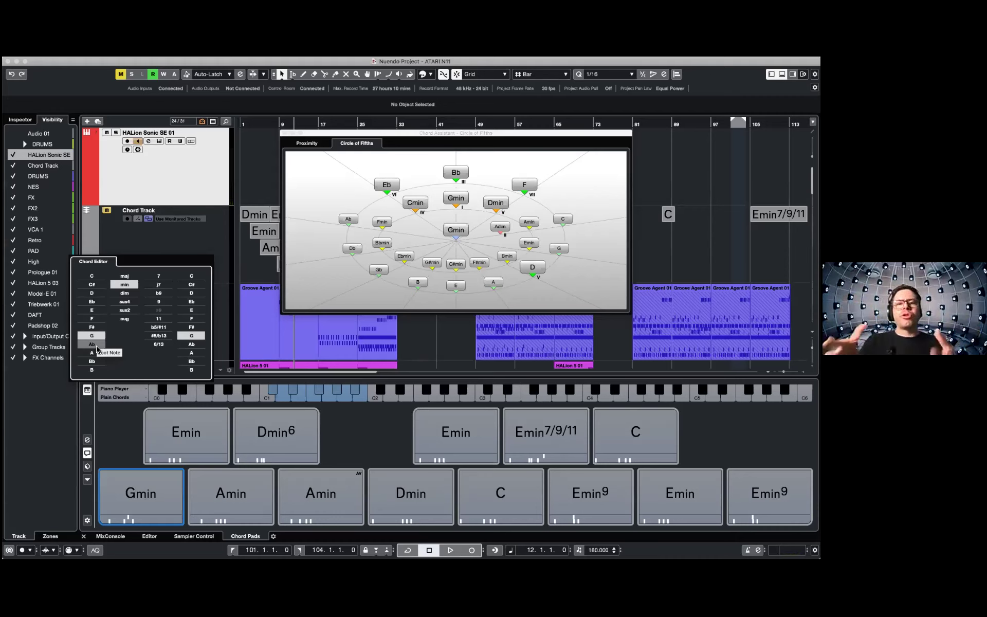
click(97, 311)
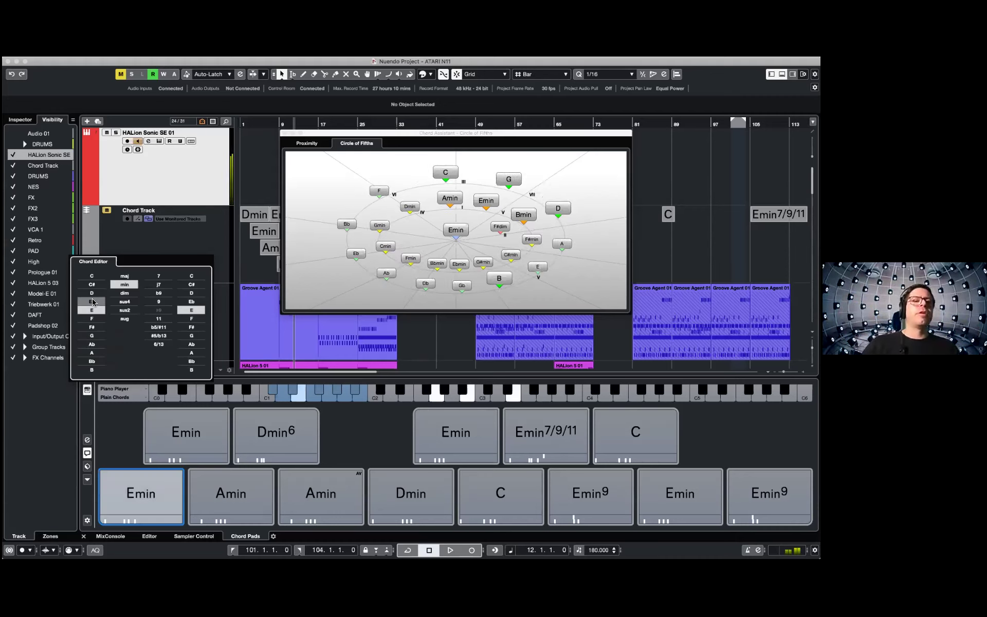
click(93, 291)
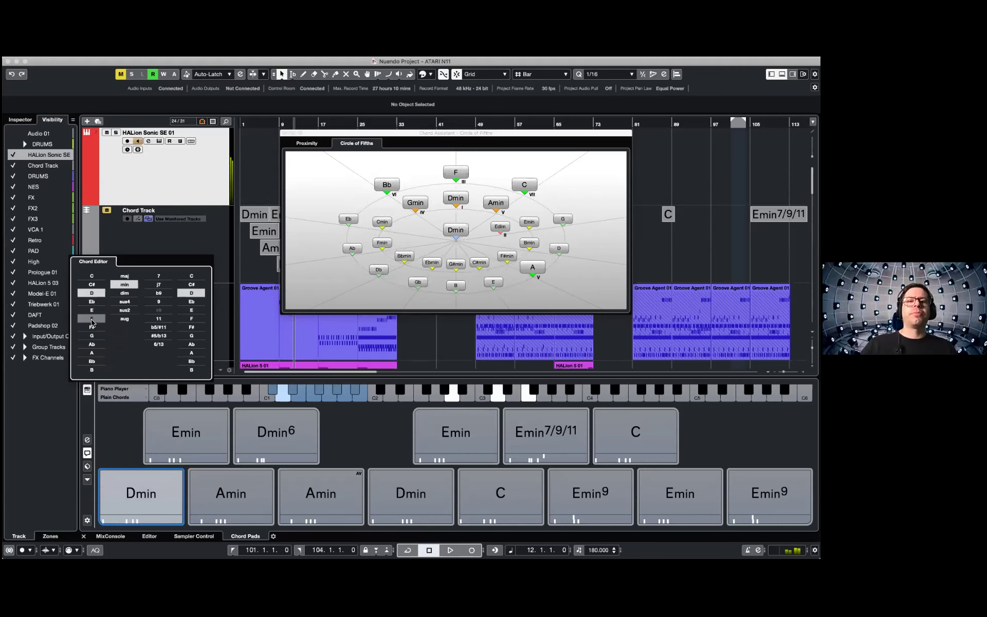
click(91, 319)
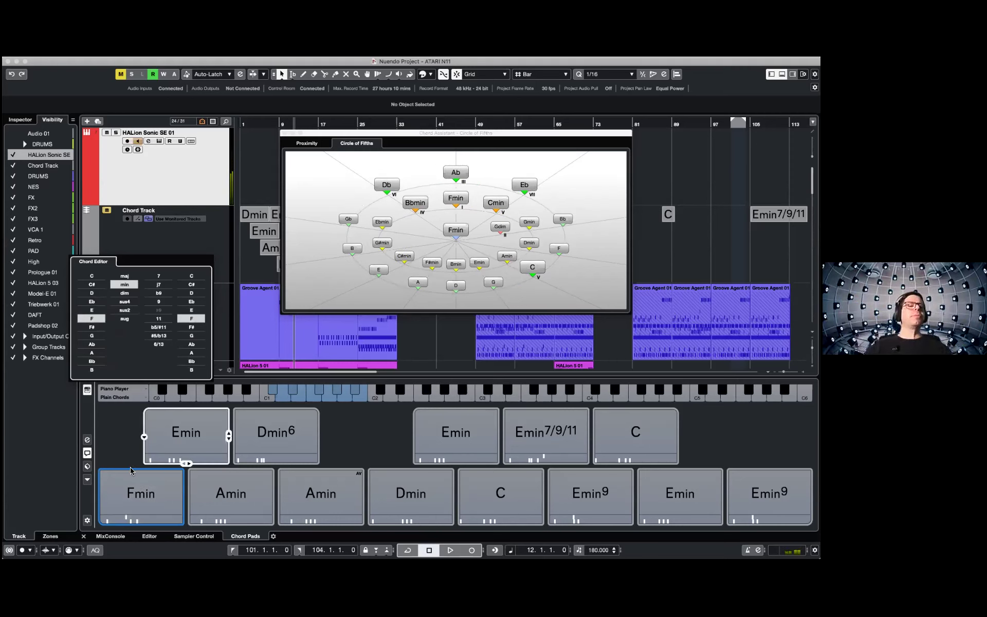
Look at the chord pad presets.
click(88, 466)
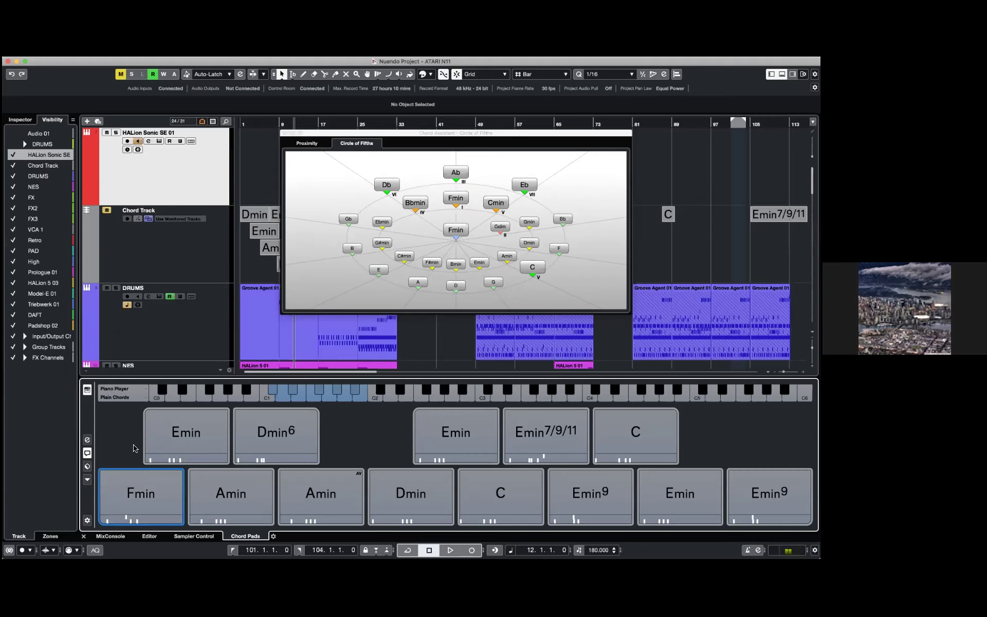
click(88, 466)
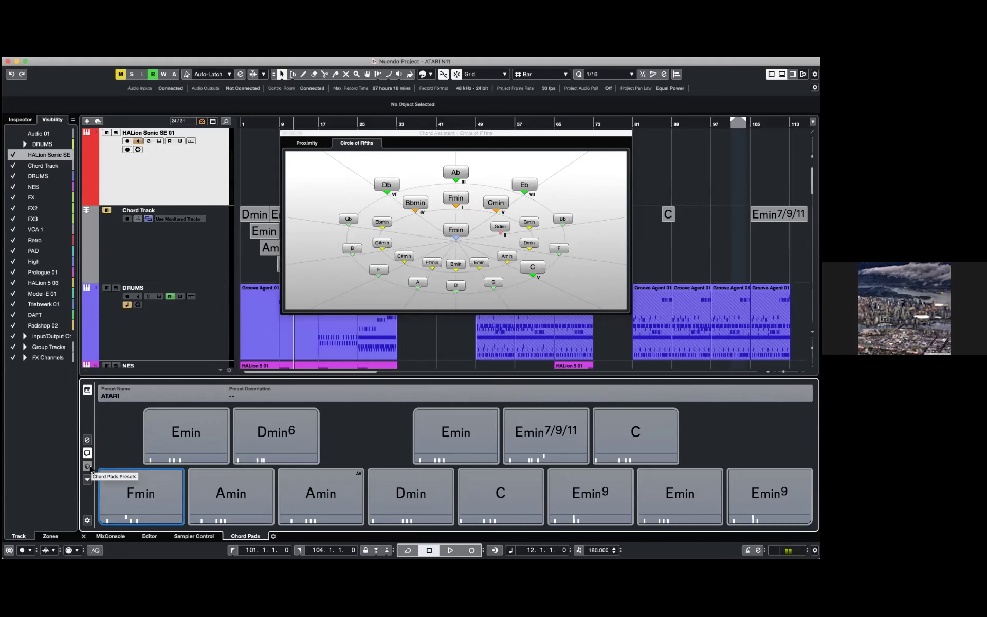
click(87, 466)
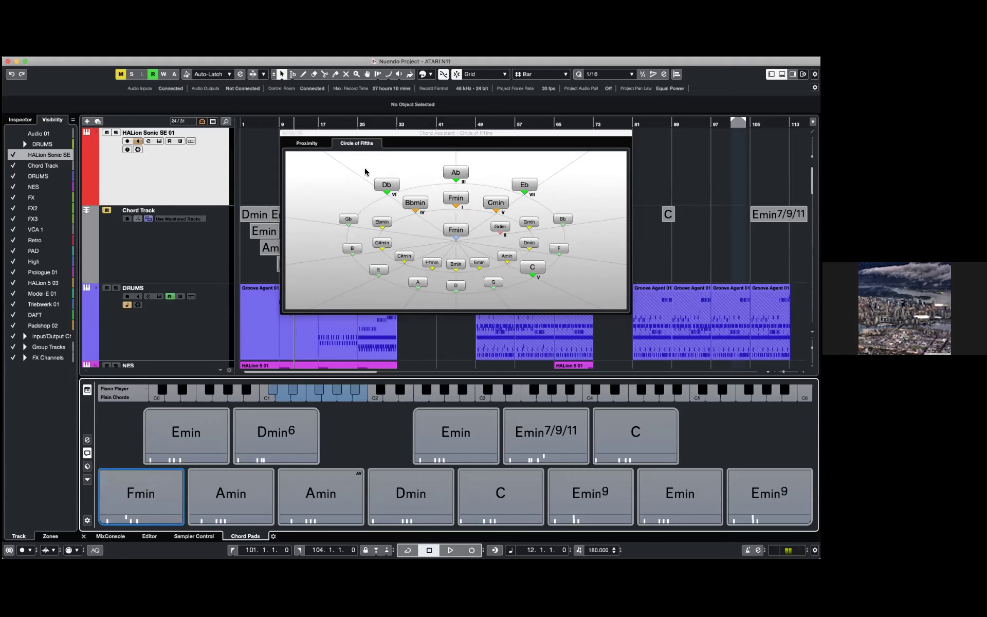
Move the Chord Assistant aside to examine the Chord Track and the DRUMS and NES tracks, and bring it back over the arrangement.
drag(373, 135, 707, 120)
scroll(466, 214, down, 5)
scroll(466, 213, down, 3)
scroll(452, 216, up, 6)
scroll(441, 219, right, 2)
scroll(437, 219, up, 4)
scroll(437, 218, left, 2)
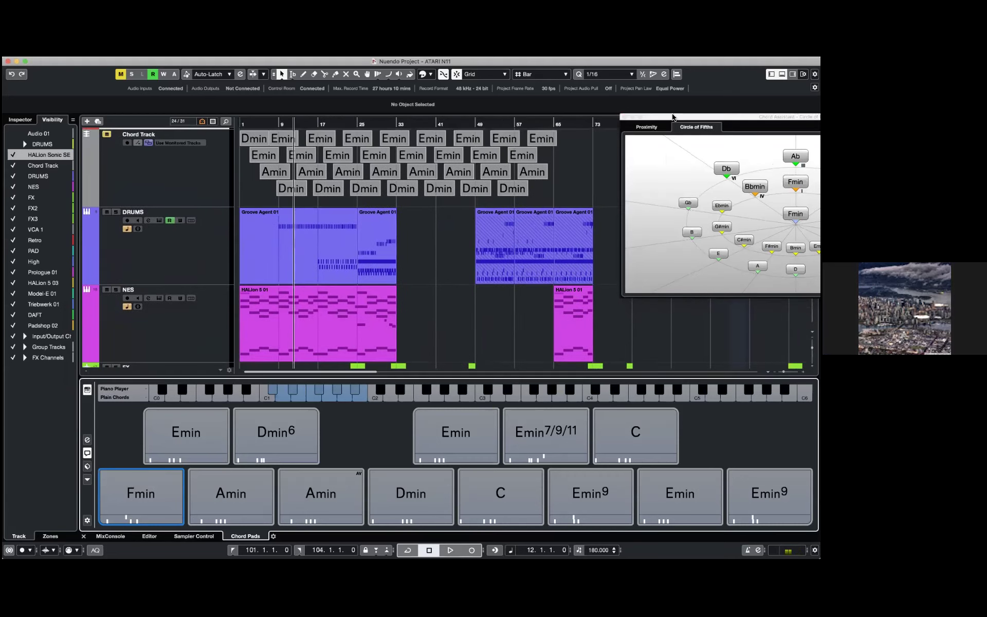
drag(673, 117, 390, 97)
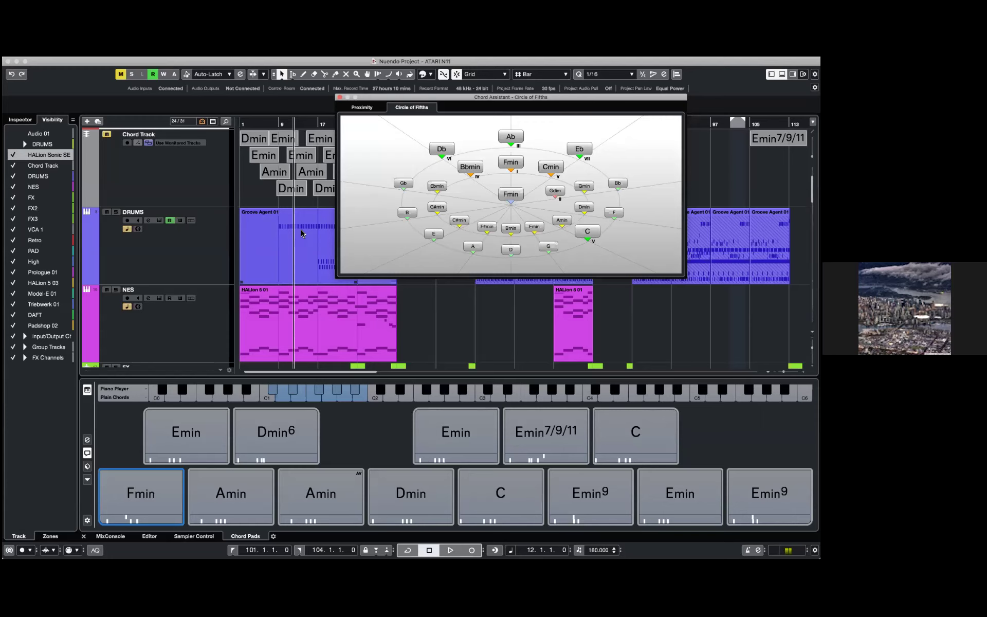
Find the Retro and PAD tracks in the arrangement and close the Chord Assistant.
scroll(302, 234, down, 5)
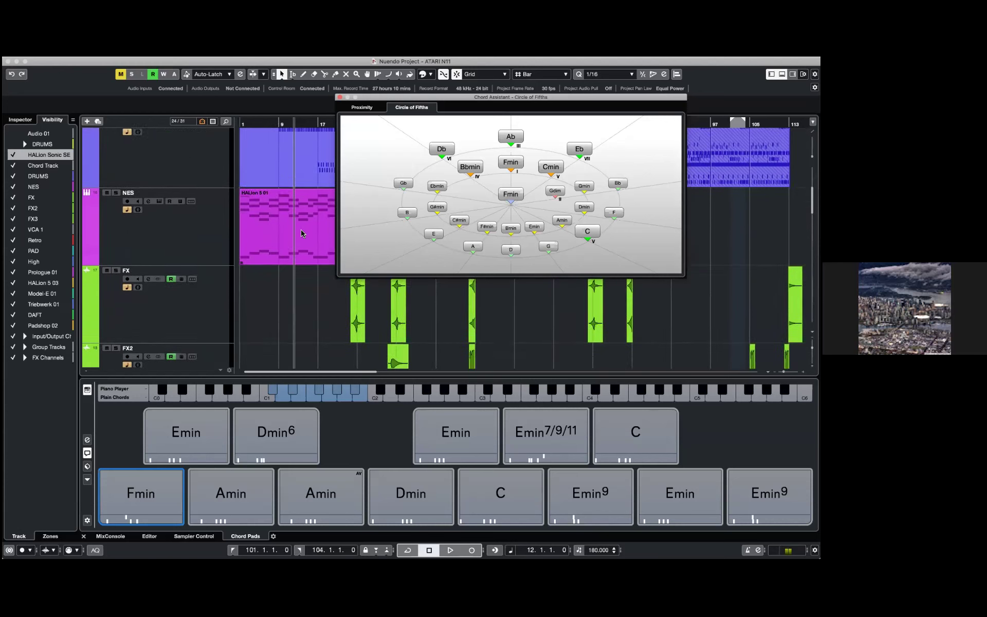
scroll(301, 233, up, 6)
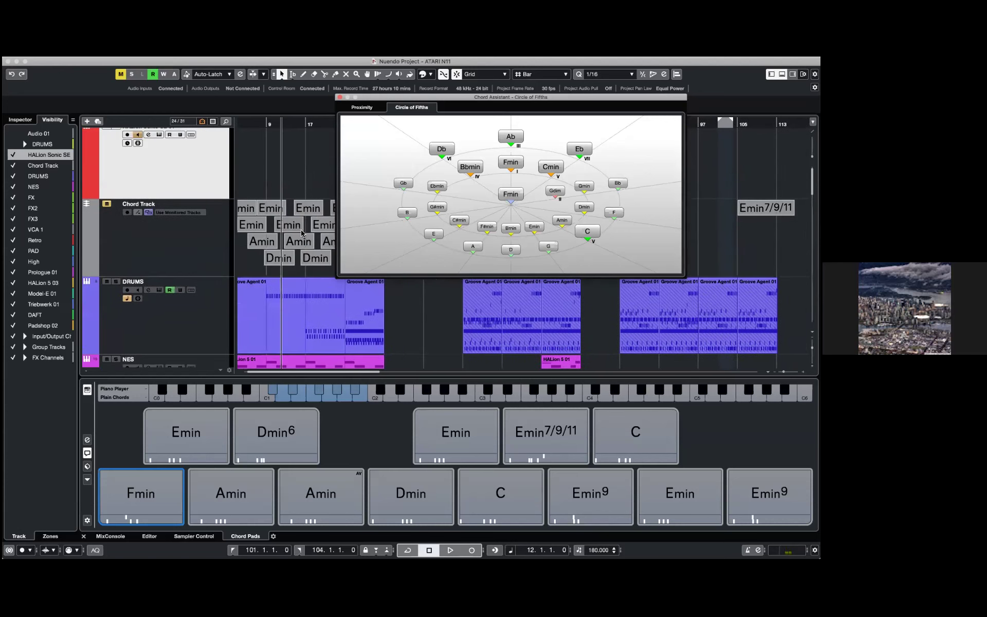
scroll(301, 233, down, 10)
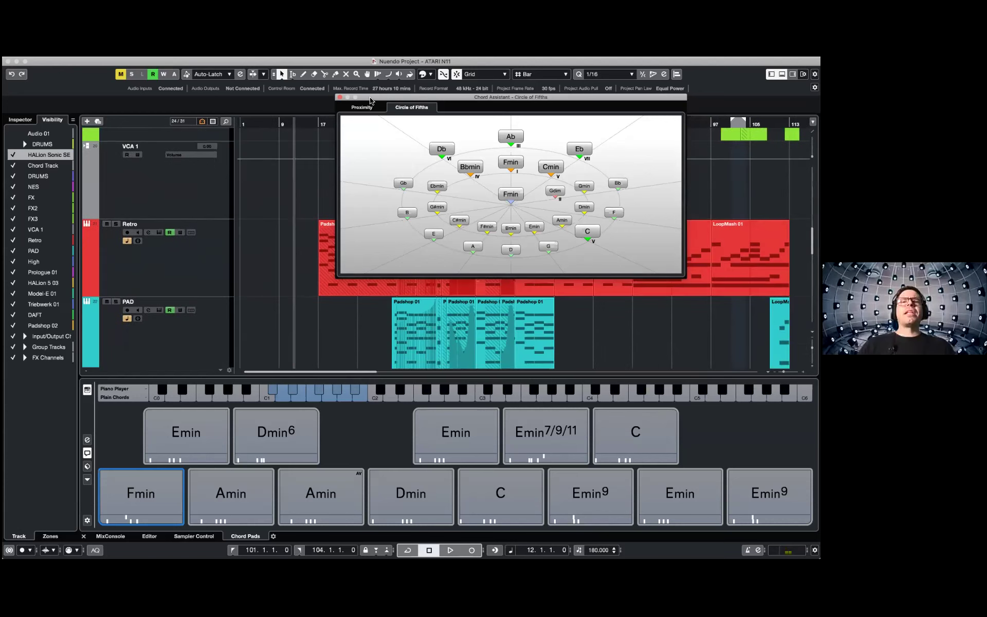
drag(450, 95, 530, 95)
click(419, 97)
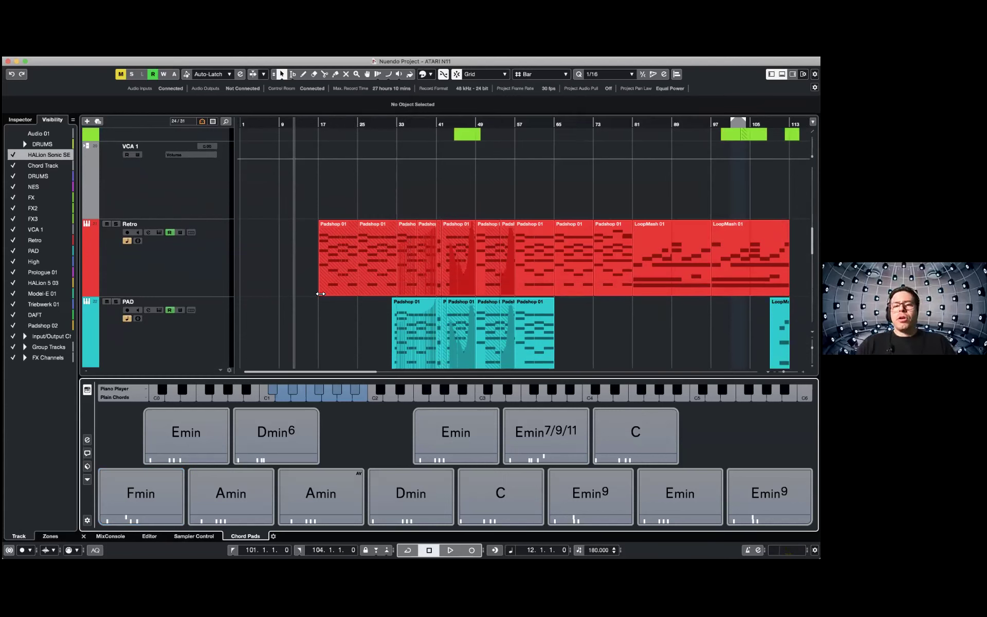
Show the used automation for the Retro track.
click(254, 431)
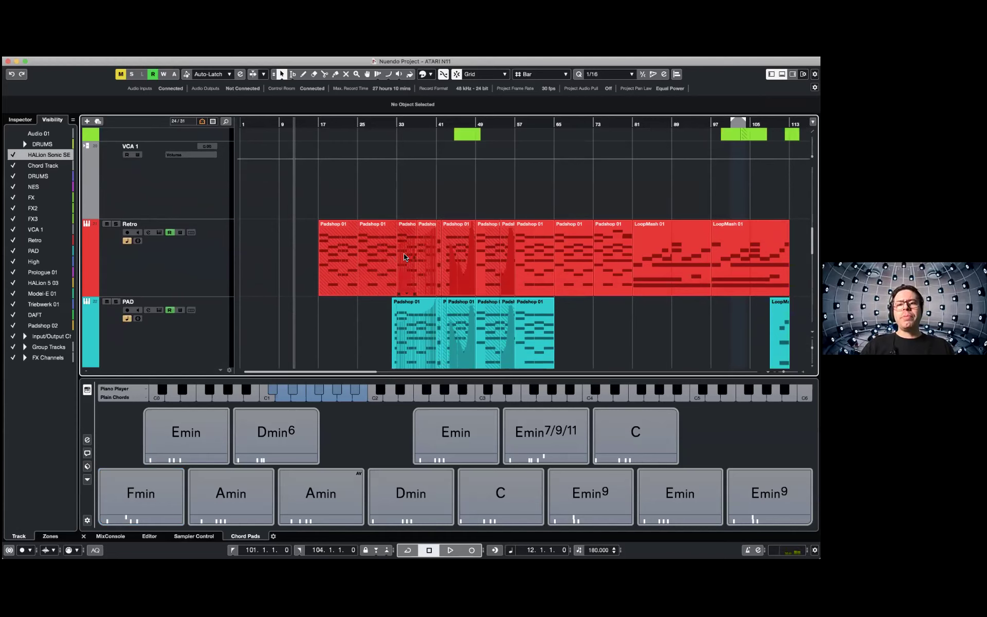
right_click(195, 271)
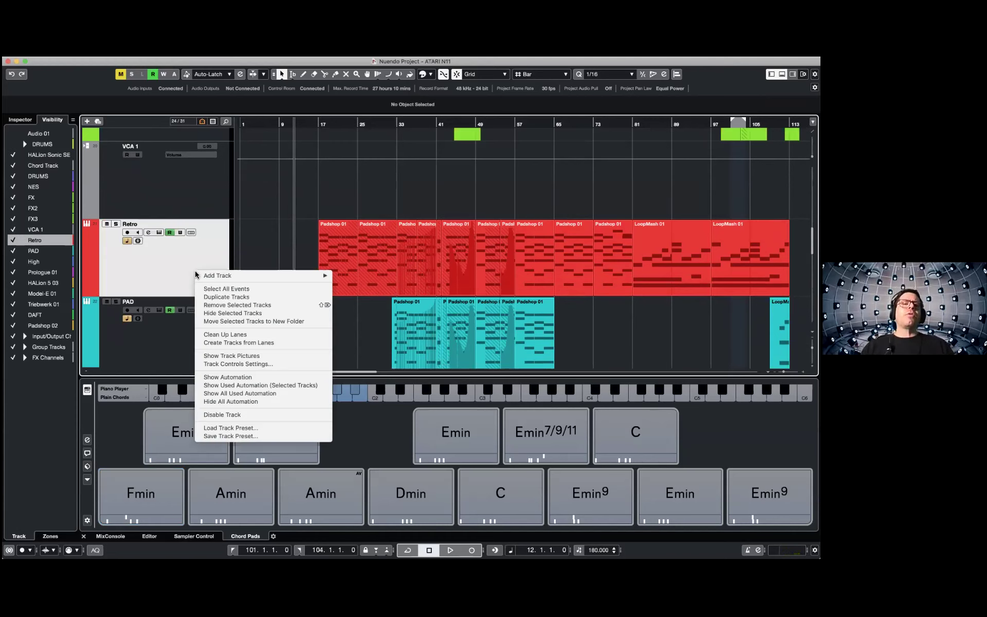
click(325, 385)
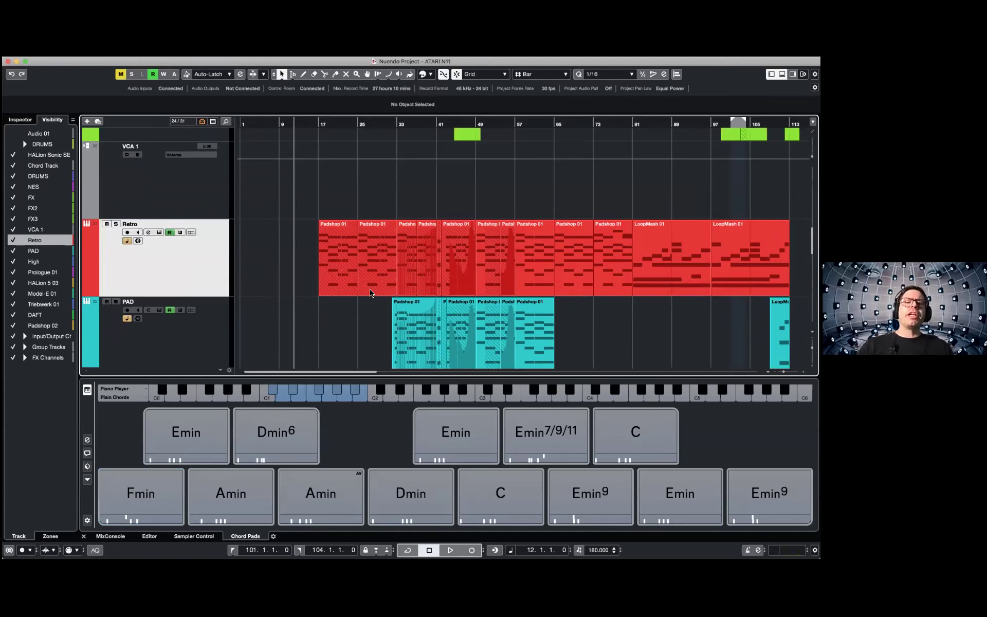
Open the Retro track's Retrologue instrument from its track settings and place the window beside the Retro events.
click(19, 118)
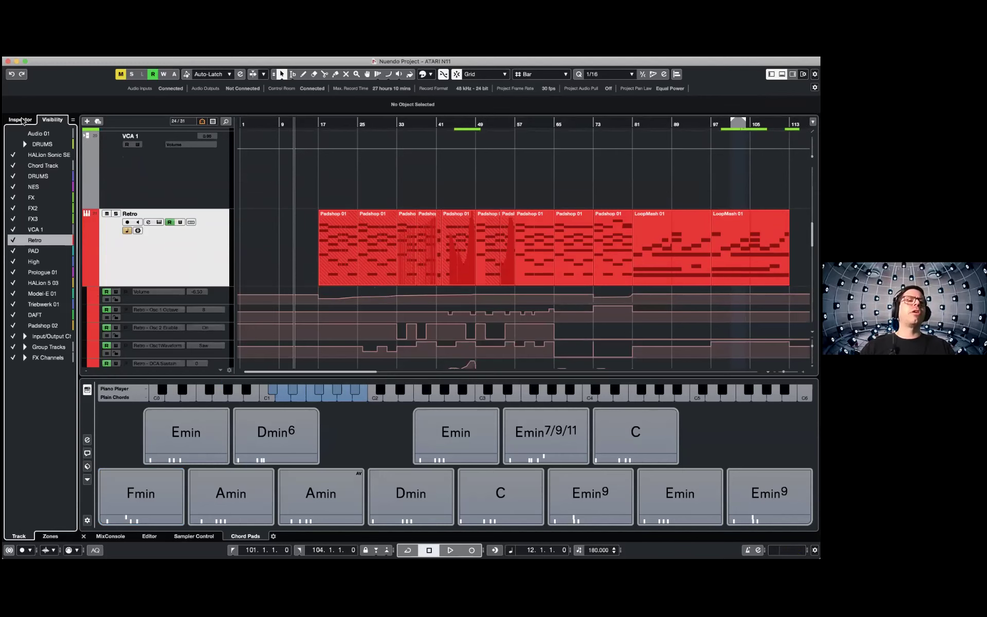
click(69, 223)
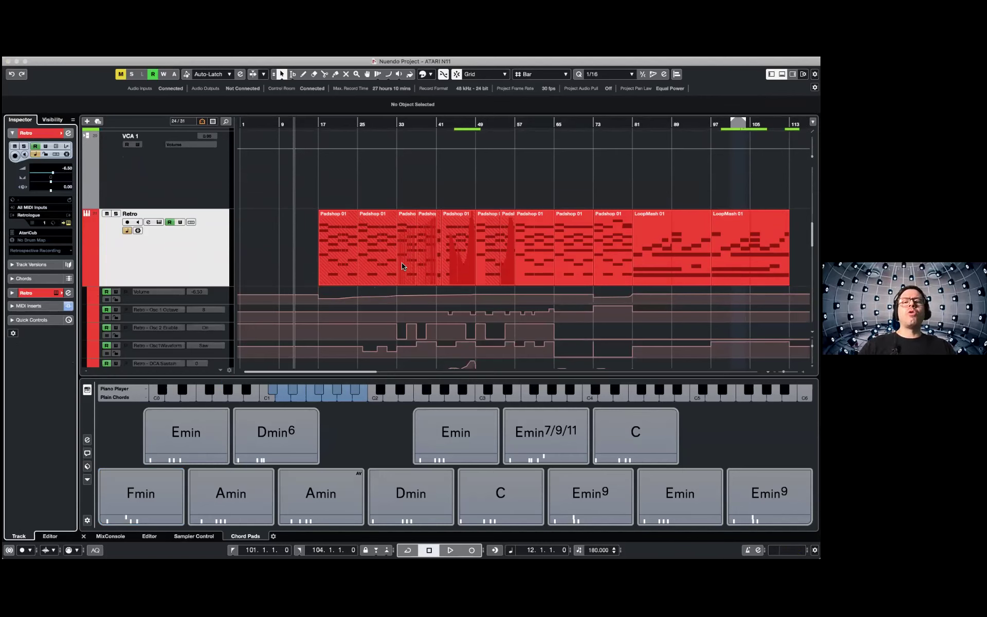
scroll(415, 254, down, 1)
drag(562, 136, 619, 135)
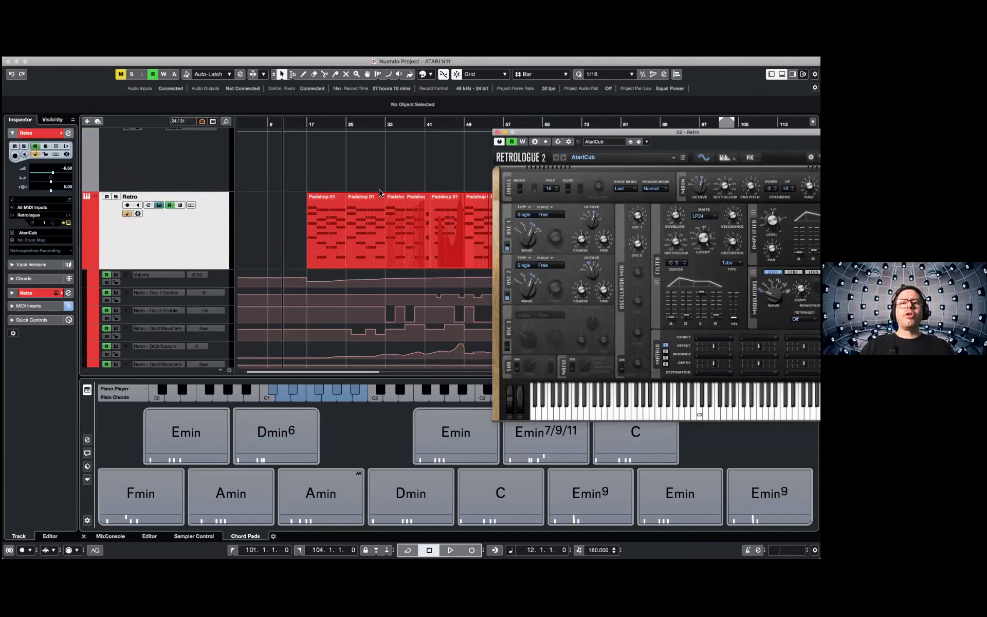
Examine the Retro track's automation lanes and the neighbouring tracks, moving the Retrologue 2 window to keep both in sight.
scroll(212, 188, down, 3)
key(shift+f)
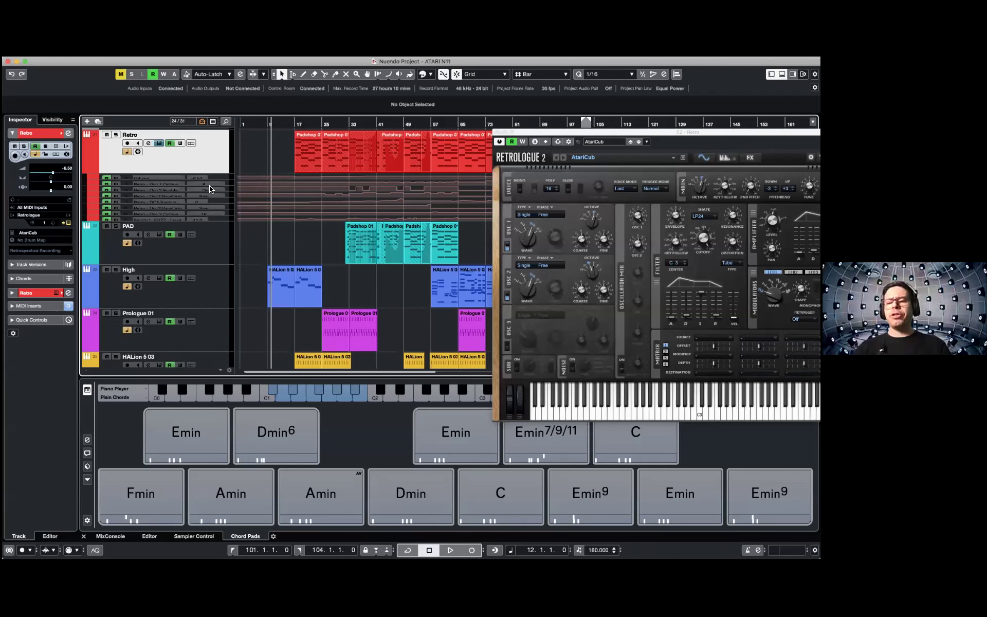
key(z)
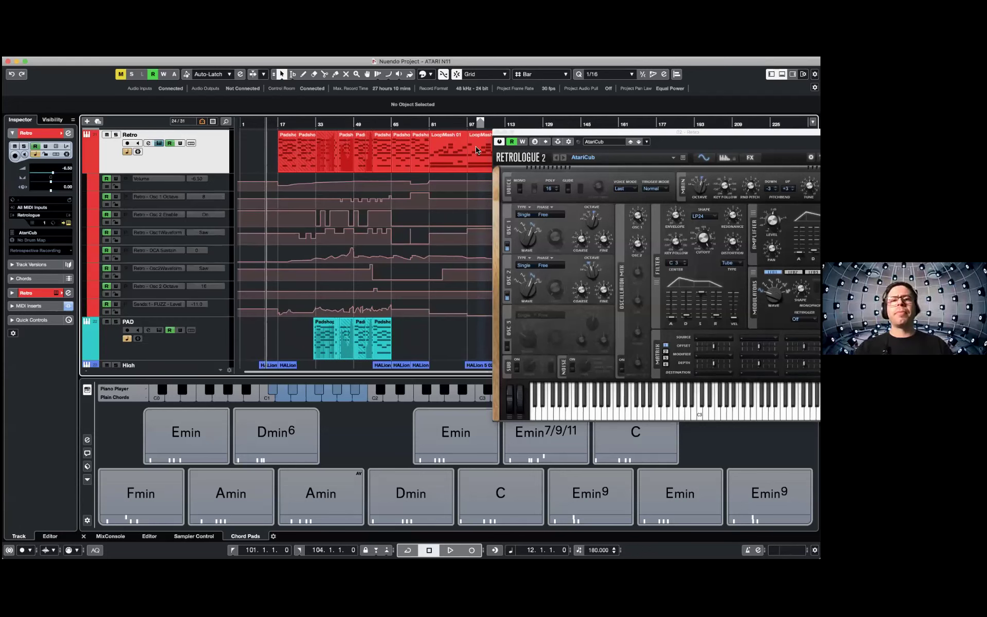
drag(504, 132, 378, 212)
scroll(292, 165, up, 3)
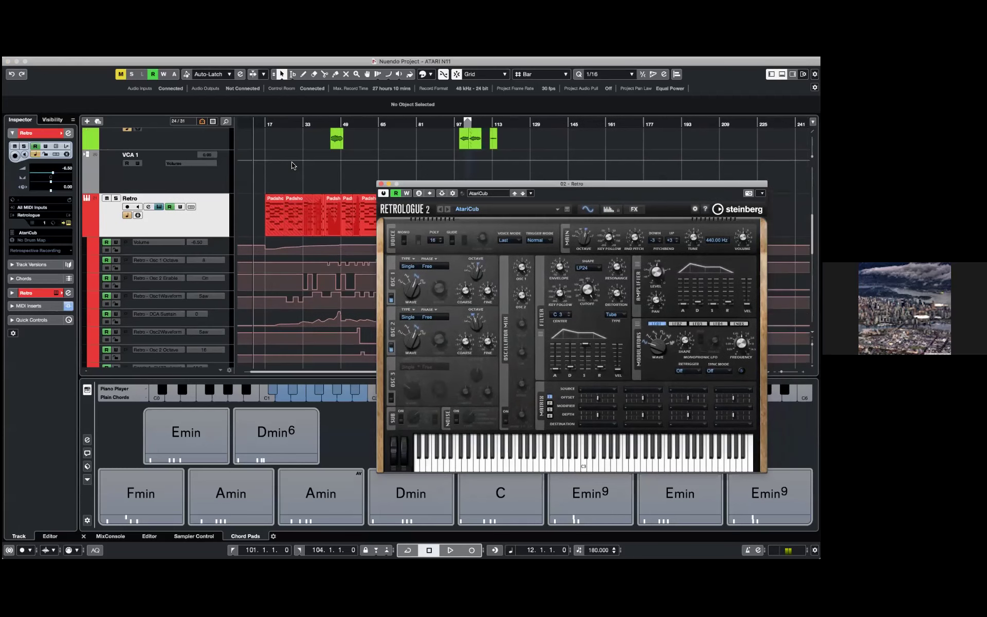
scroll(292, 165, up, 4)
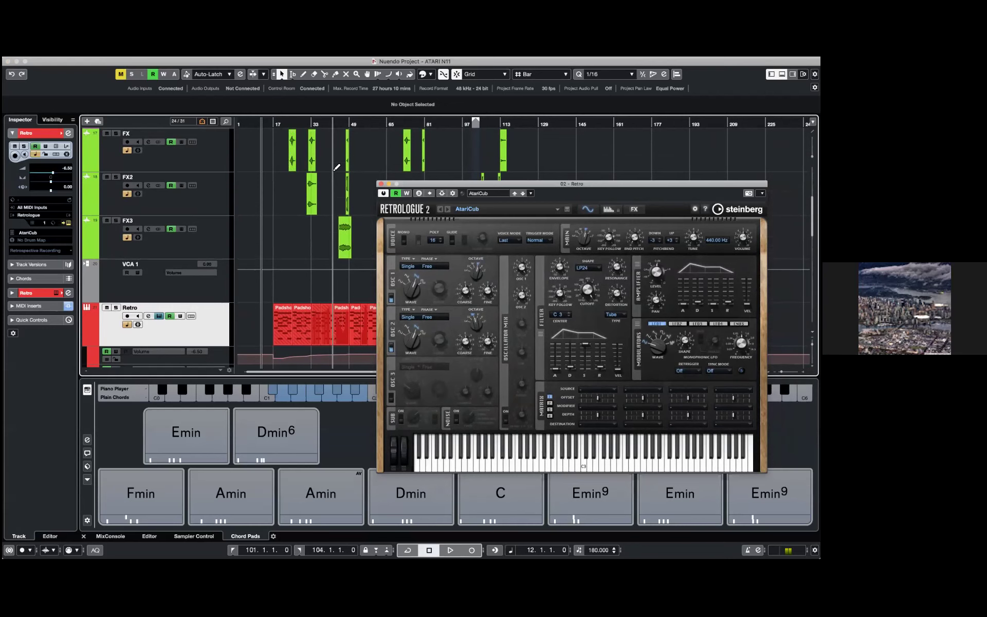
Reduce the track heights to compact rows and move the Retrologue 2 window up over the arrangement.
key(shift+g)
key(shift+g)
key(shift+g)
key(shift+g)
key(shift+h)
key(shift+h)
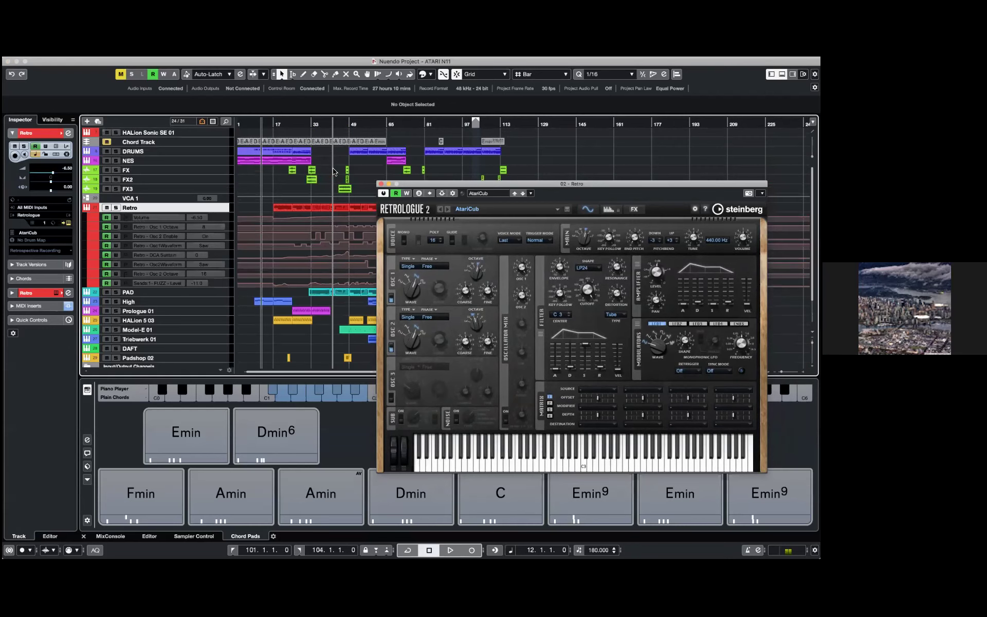
key(shift+h)
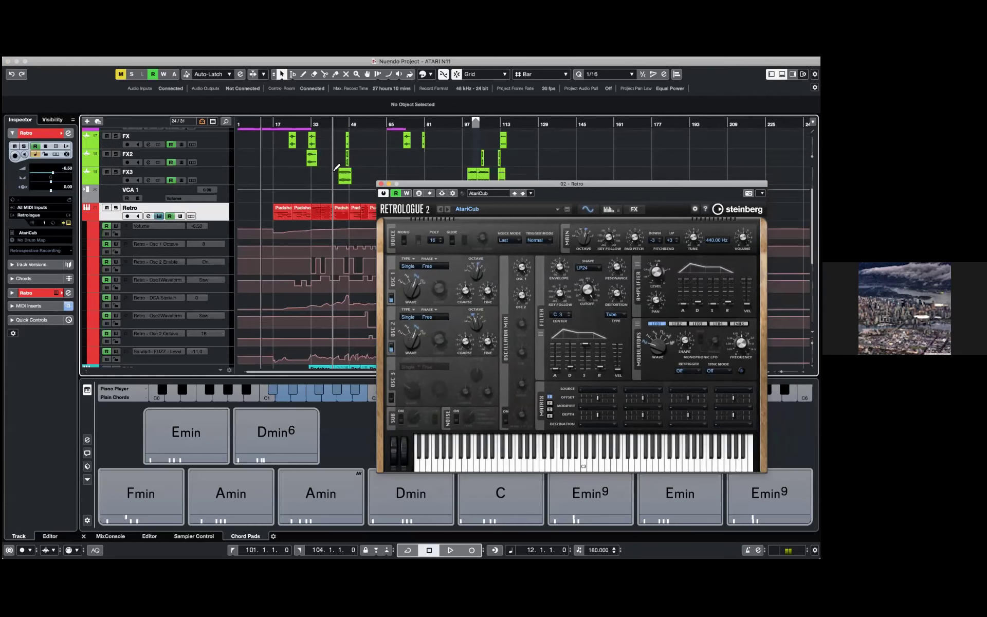
drag(420, 186, 443, 132)
scroll(311, 128, up, 1)
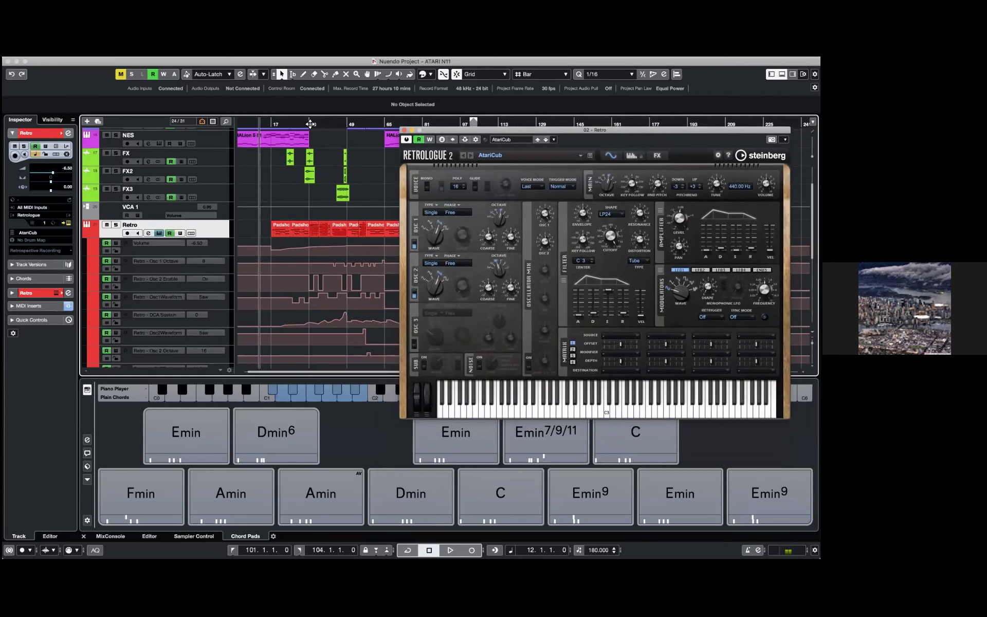
Place the playhead at bar 33 and make the Retro track taller.
click(310, 124)
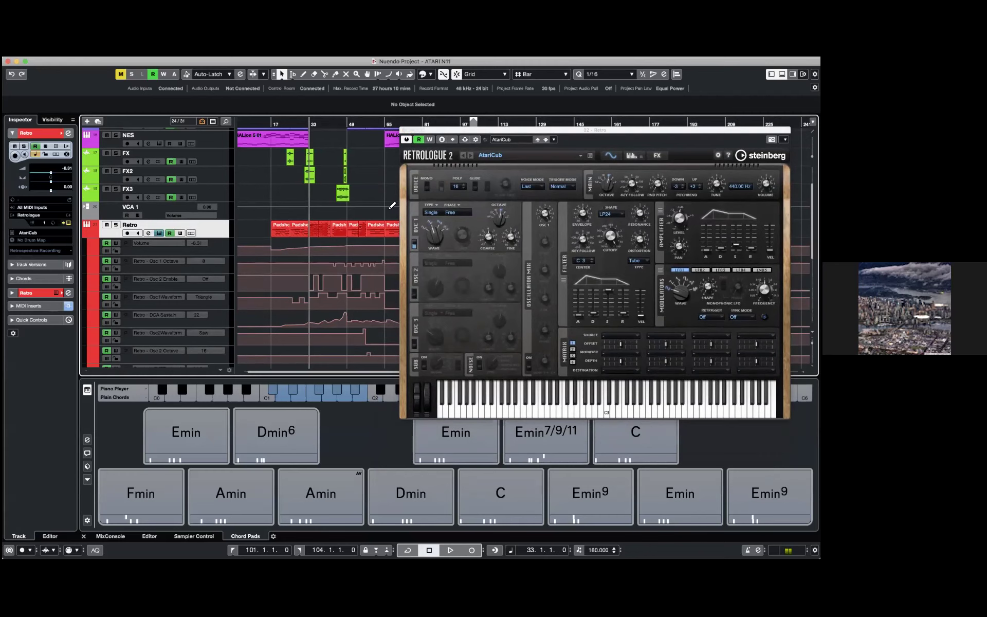
scroll(313, 232, right, 1)
drag(220, 240, 219, 291)
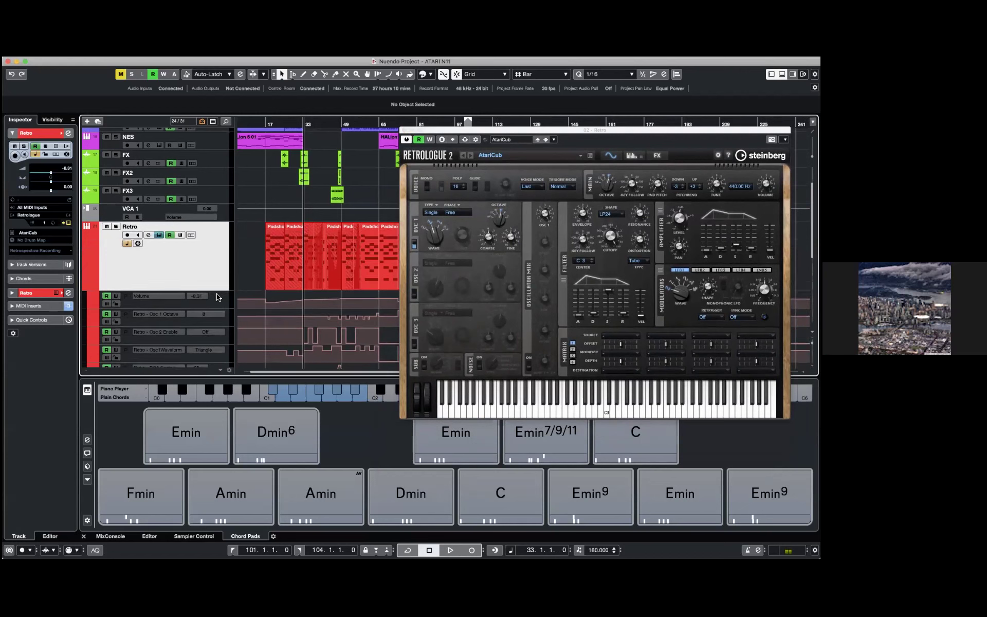
Select the Retro track's Padshop 01 event starting at bar 25 and move the playhead to its start.
click(292, 248)
key(l)
key(h)
key(h)
key(h)
scroll(354, 268, right, 3)
scroll(354, 267, right, 3)
scroll(198, 236, down, 2)
key(g)
key(g)
key(g)
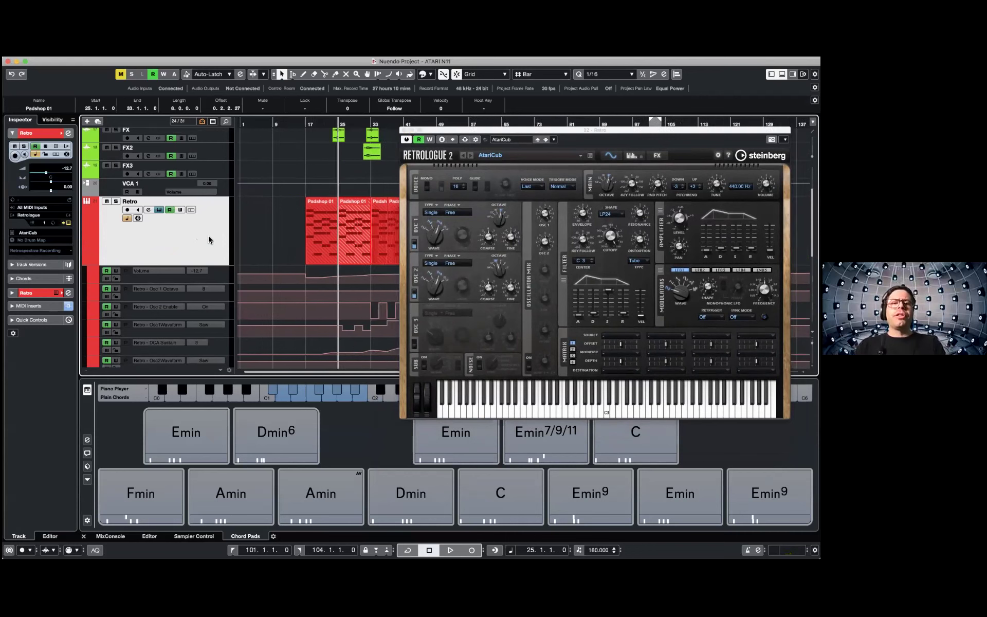
Examine the Retro automation lanes around bar 25 and the tracks above them up to the Chord Track.
scroll(363, 268, down, 2)
scroll(363, 268, down, 1)
scroll(363, 268, right, 1)
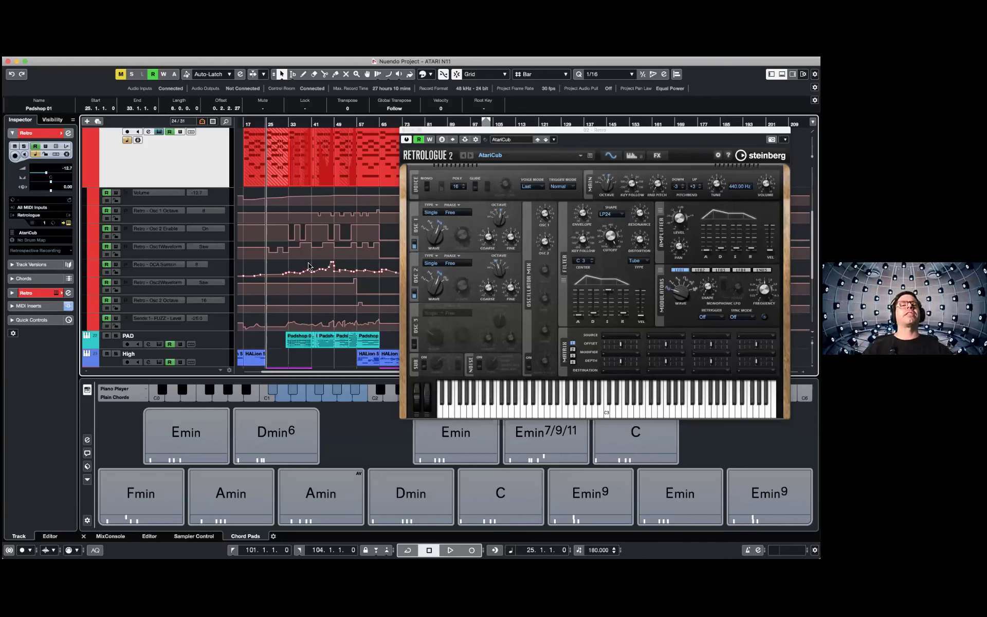
key(h)
key(h)
key(h)
key(h)
key(h)
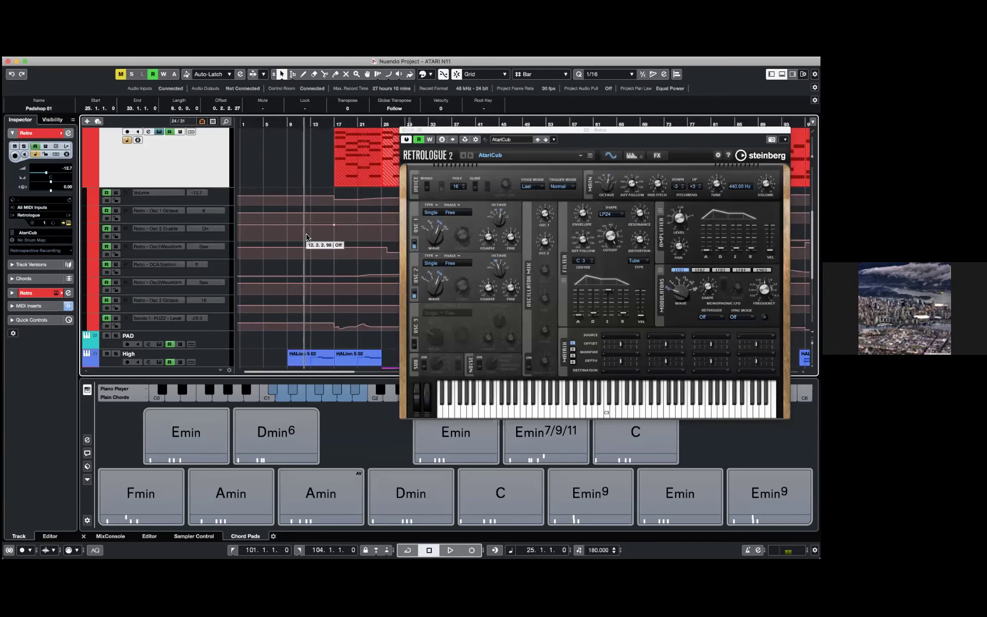
scroll(306, 237, right, 5)
scroll(304, 238, up, 4)
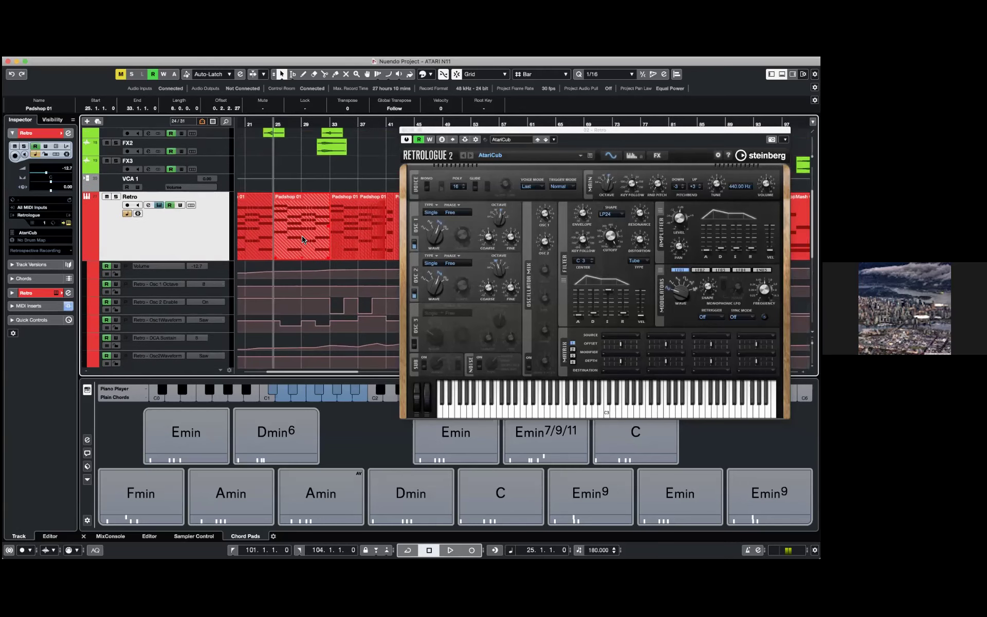
scroll(304, 239, up, 3)
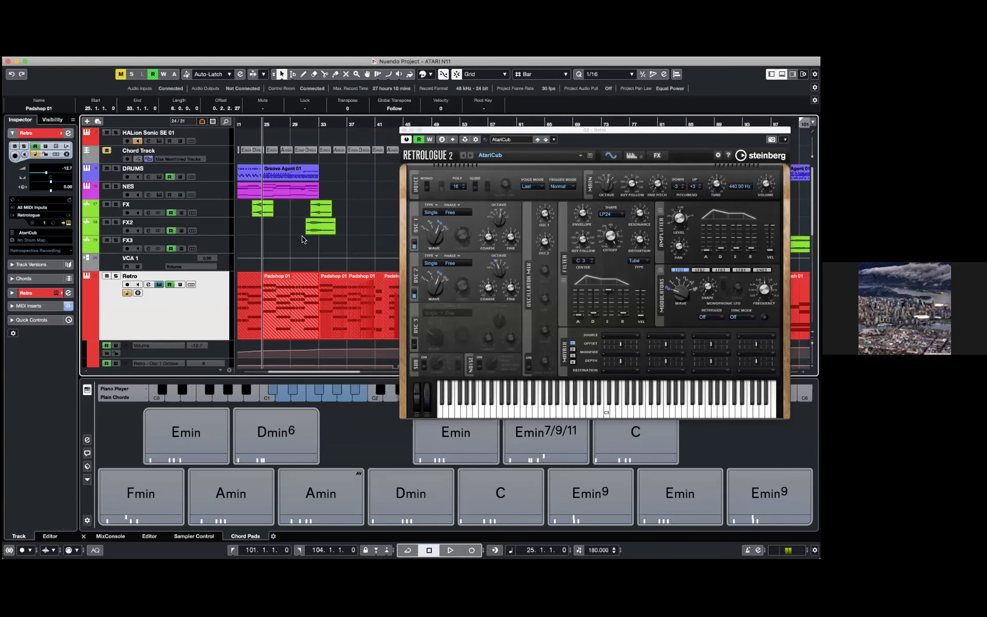
Return the playhead to bar 33 and review the Retro events and automation from there.
click(326, 123)
scroll(358, 220, down, 5)
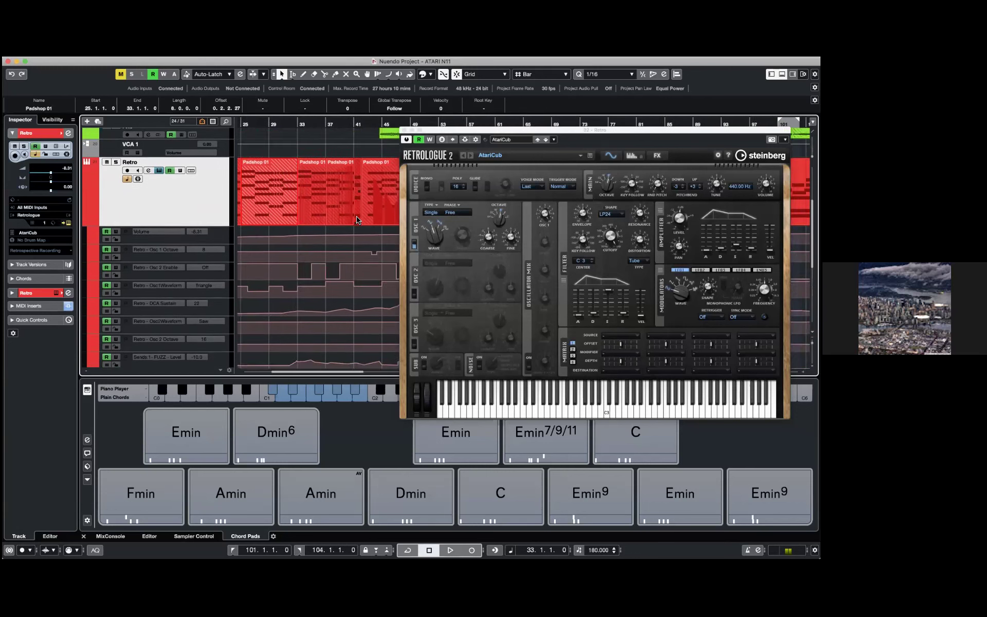
scroll(358, 220, down, 2)
scroll(358, 220, right, 2)
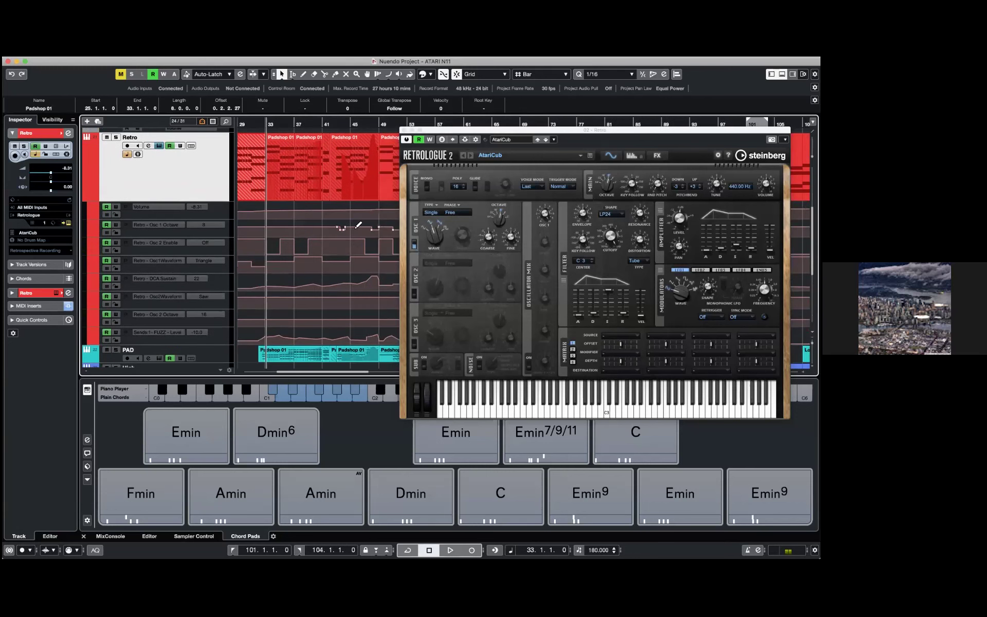
scroll(339, 220, up, 5)
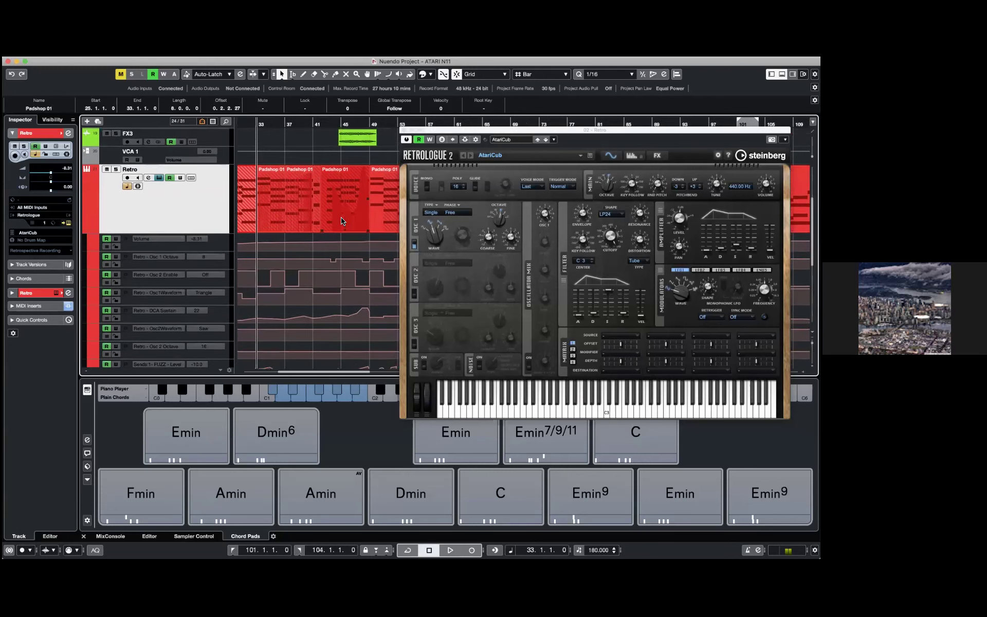
scroll(334, 218, up, 1)
scroll(335, 217, right, 1)
Select the Chord Track, make it taller, and turn off monitoring on the HALion Sonic SE 01 track.
click(221, 155)
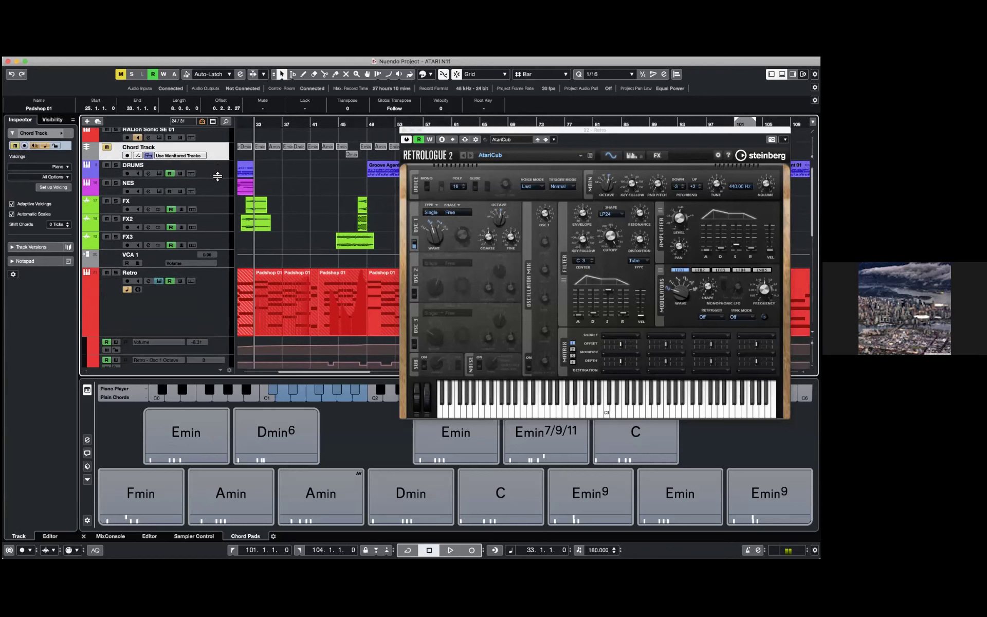
drag(218, 160, 217, 179)
click(138, 138)
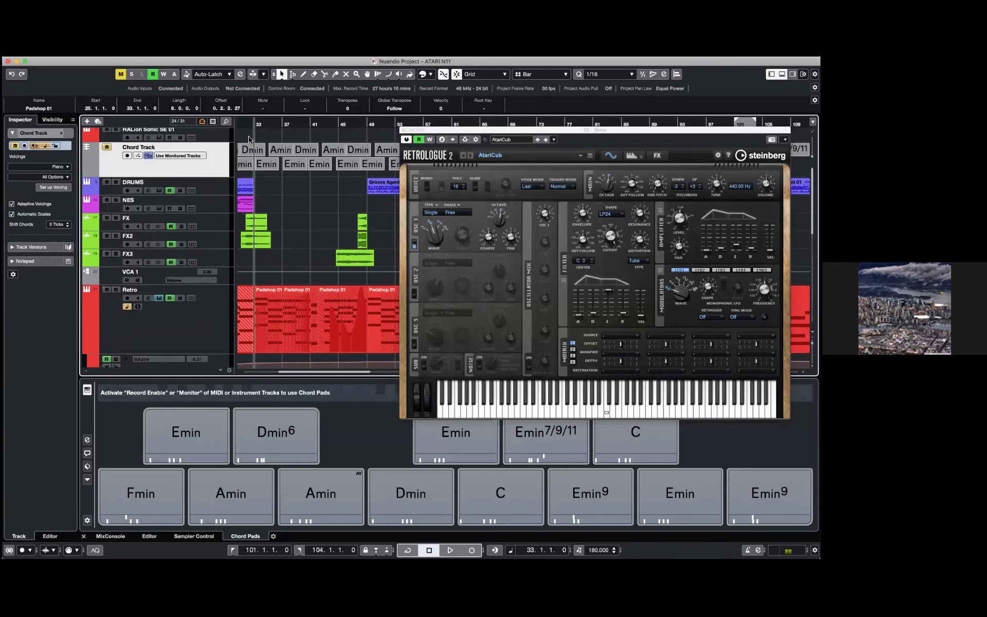
Play the project from bar 33 and watch the Retro automation with the Retrologue 2 window moved closer.
key(space)
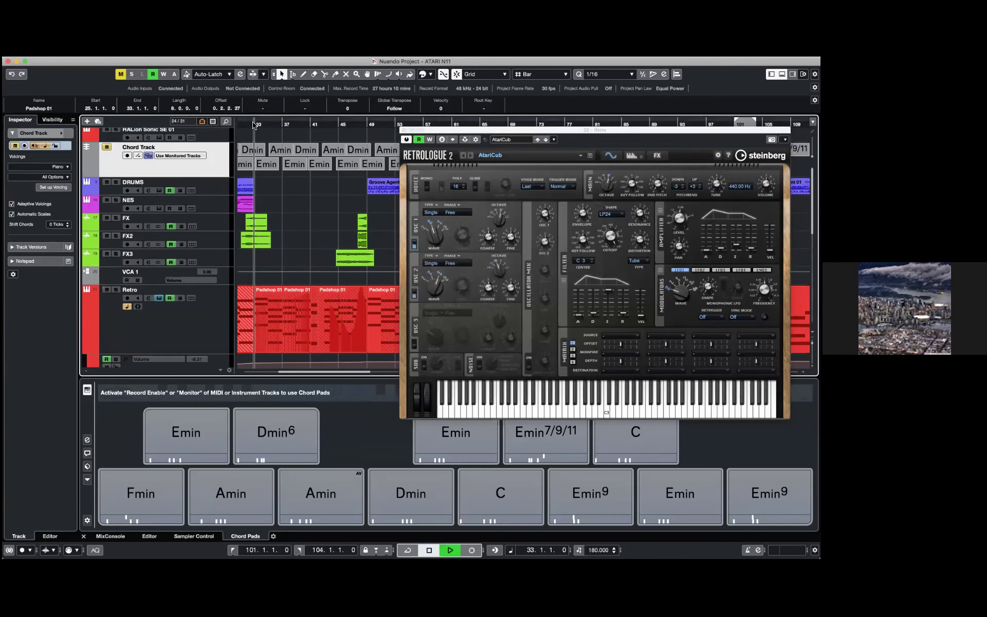
scroll(332, 251, down, 8)
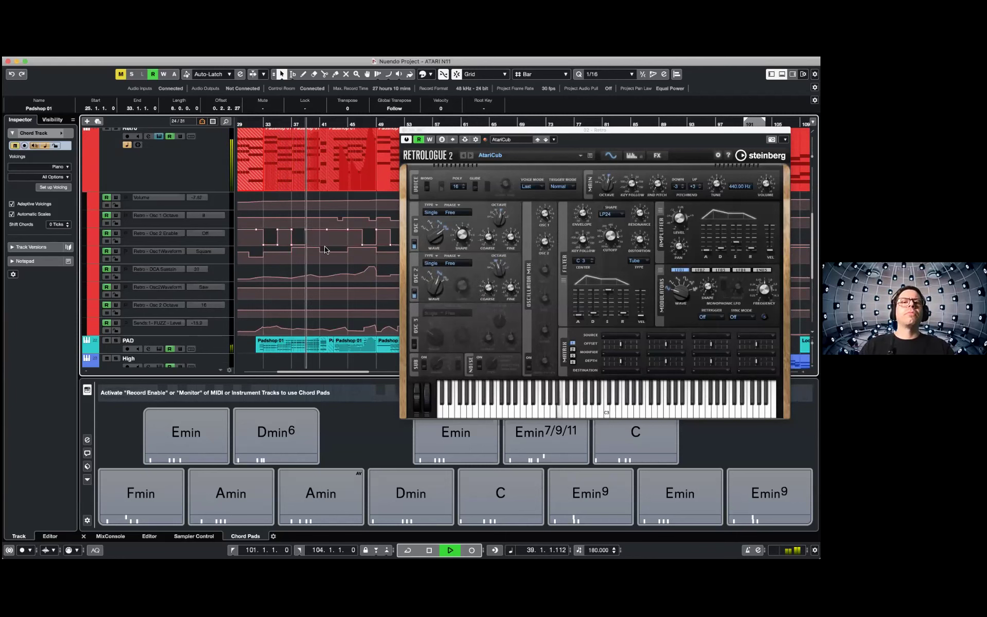
drag(470, 128, 424, 125)
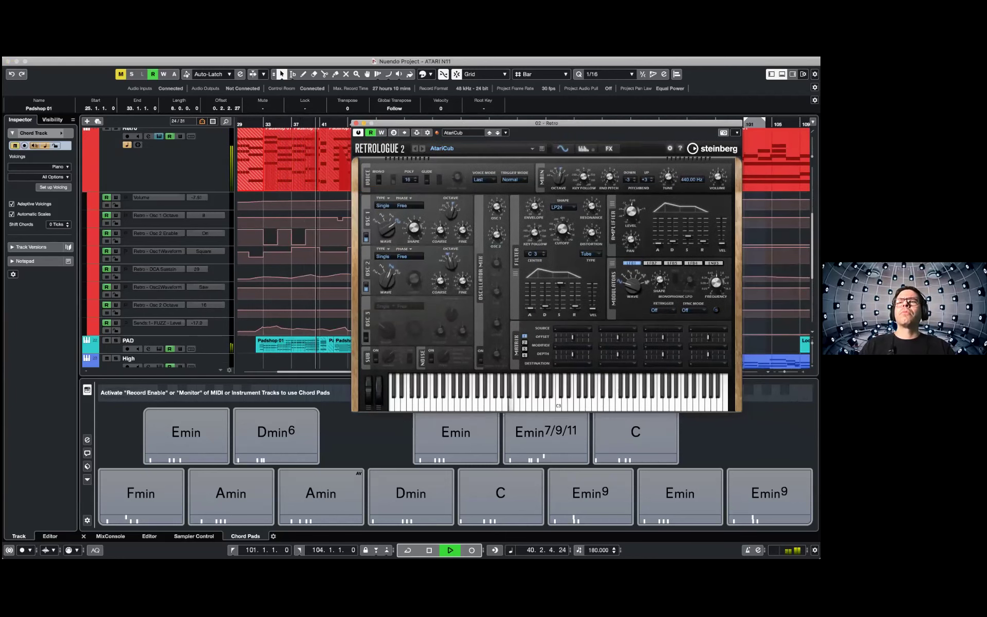
click(357, 126)
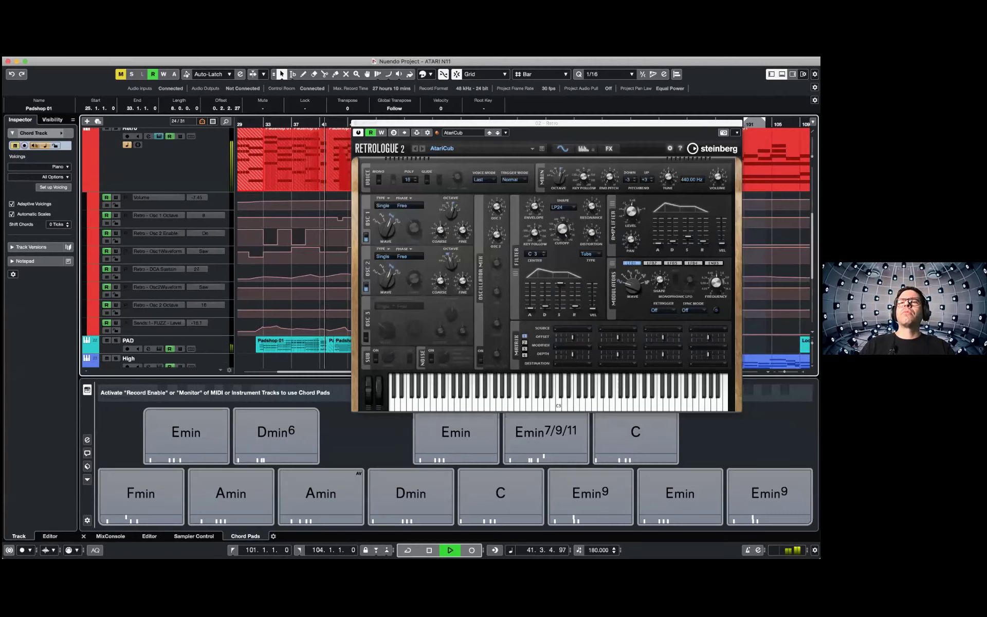
Show the Control Room beside the arrangement and shift the Retrologue 2 window to follow the Retro automation during playback.
click(792, 75)
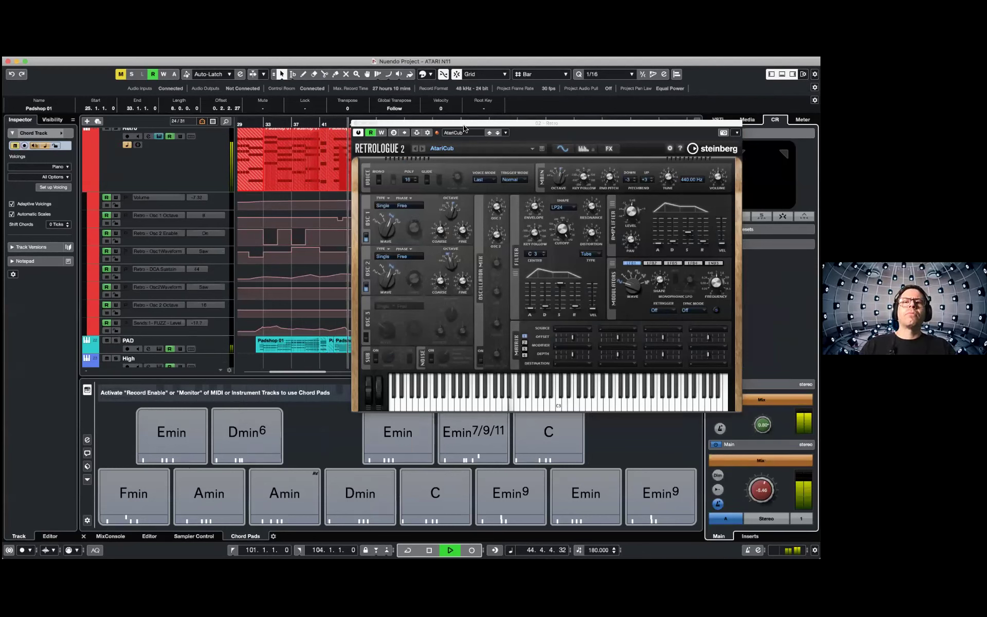
drag(490, 127, 515, 126)
scroll(312, 234, up, 3)
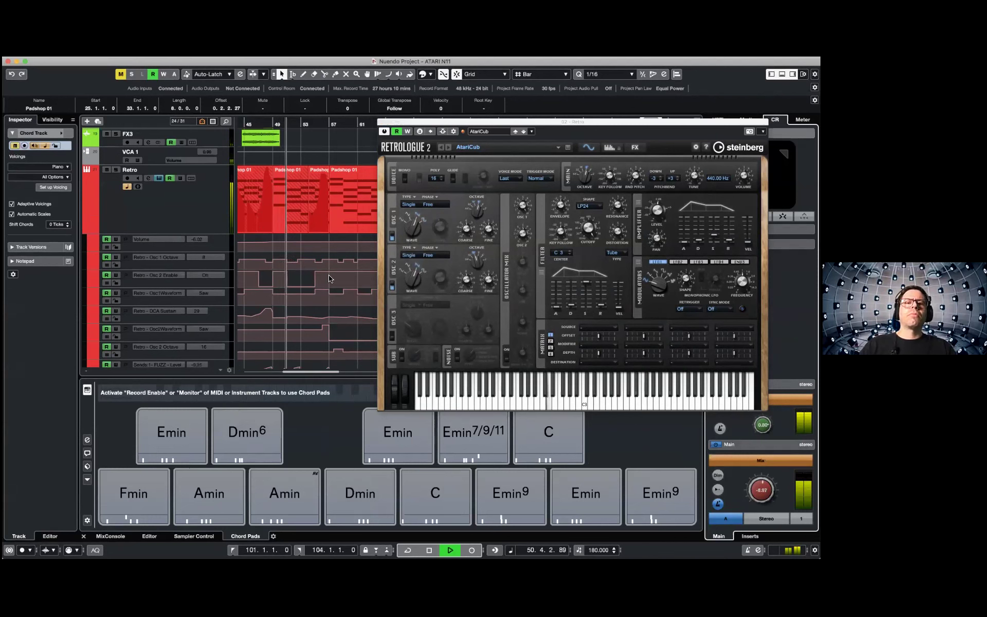
View the DRUMS track's Groove Agent 5 instrument during playback, stop the project and close the instrument window.
scroll(319, 278, up, 6)
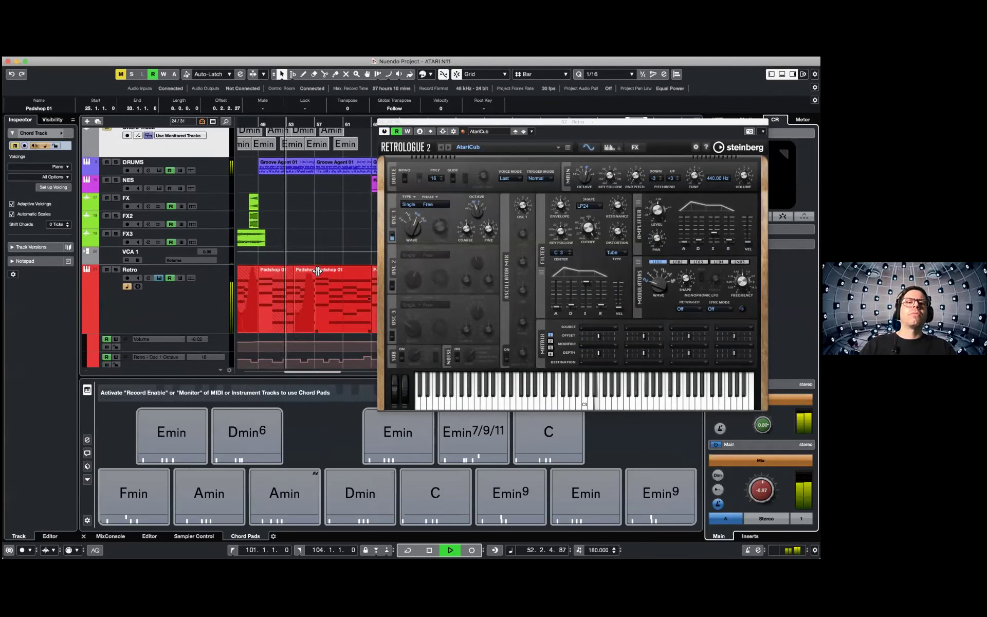
click(154, 171)
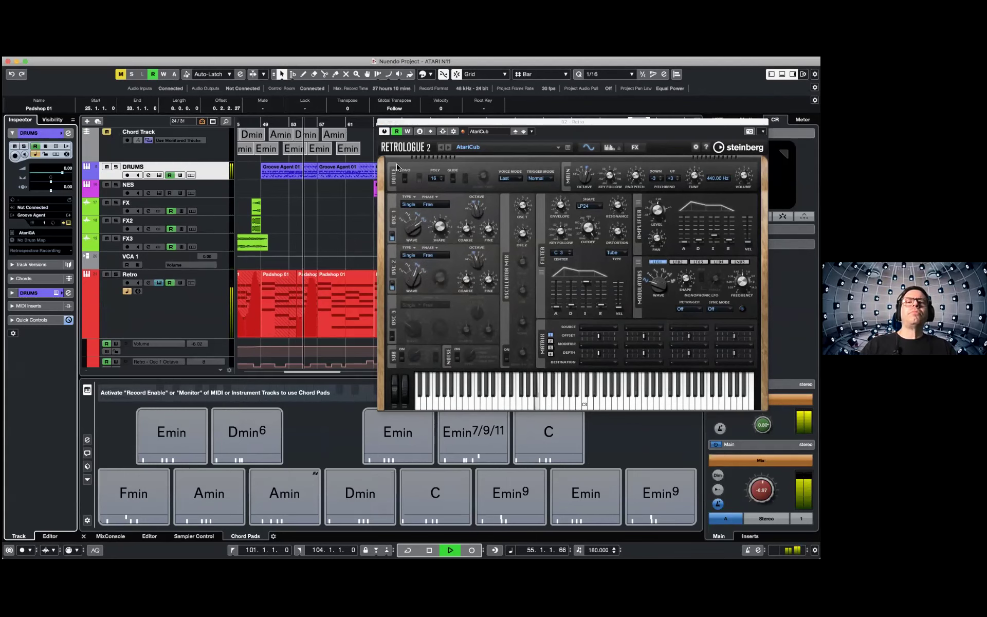
click(159, 175)
drag(452, 198, 101, 204)
key(space)
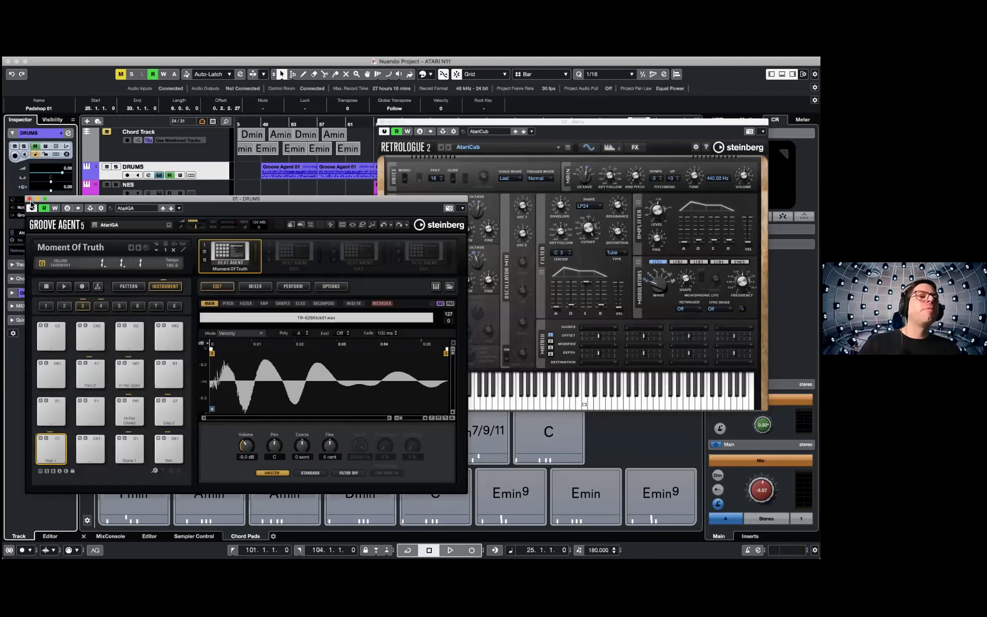
key(super+w)
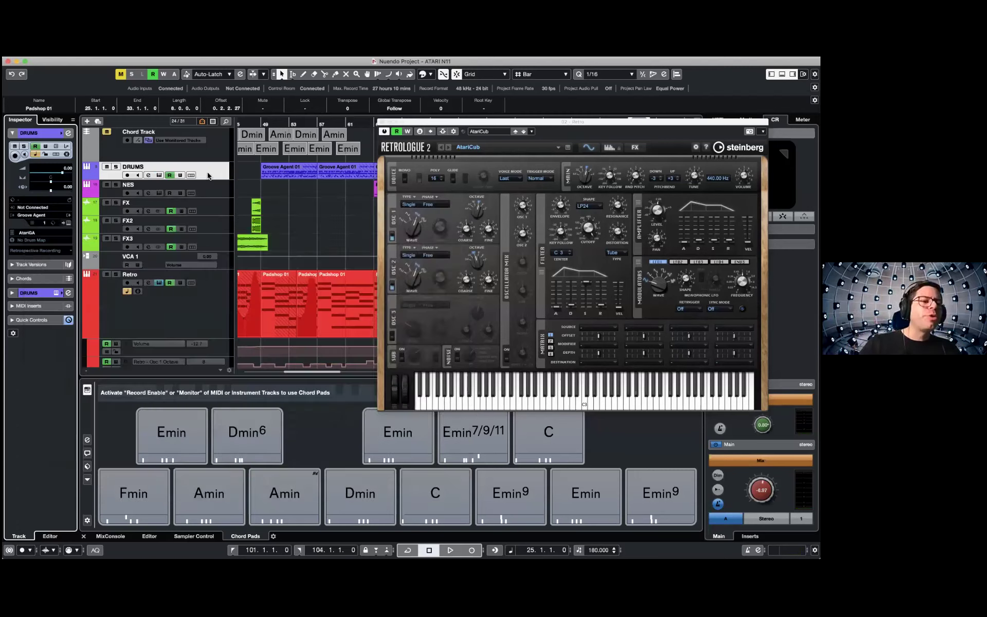
Close the Retrologue 2 window and bring the earlier bars of the arrangement into view.
click(381, 122)
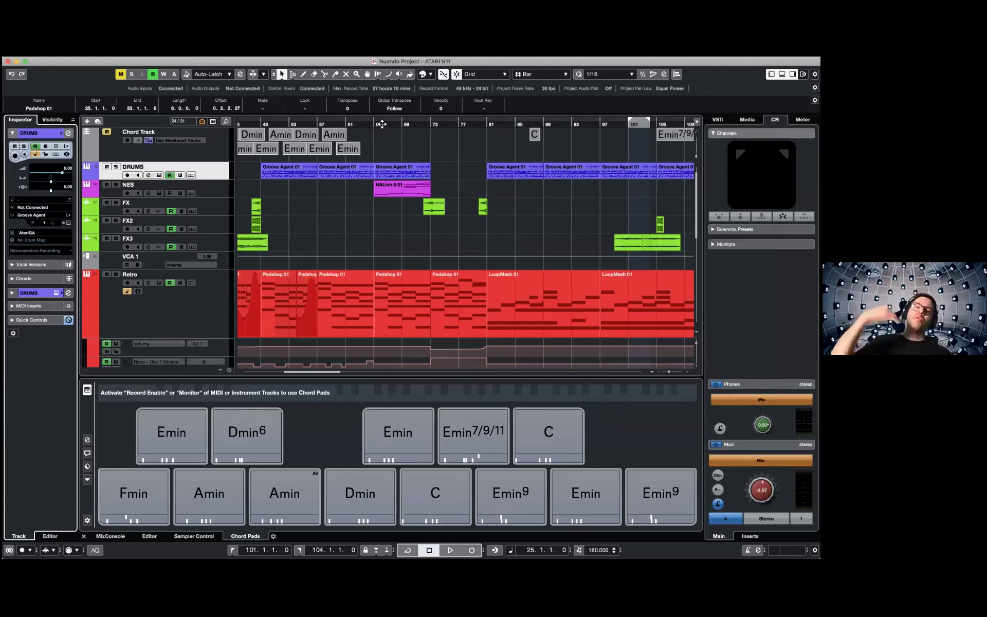
scroll(319, 192, up, 1)
scroll(320, 192, left, 1)
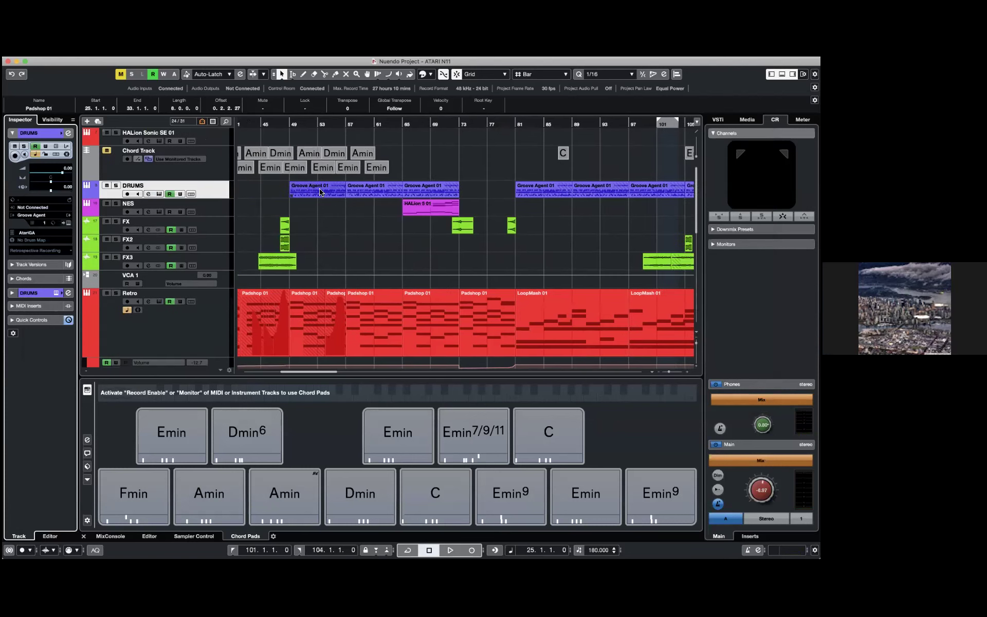
scroll(320, 192, left, 1)
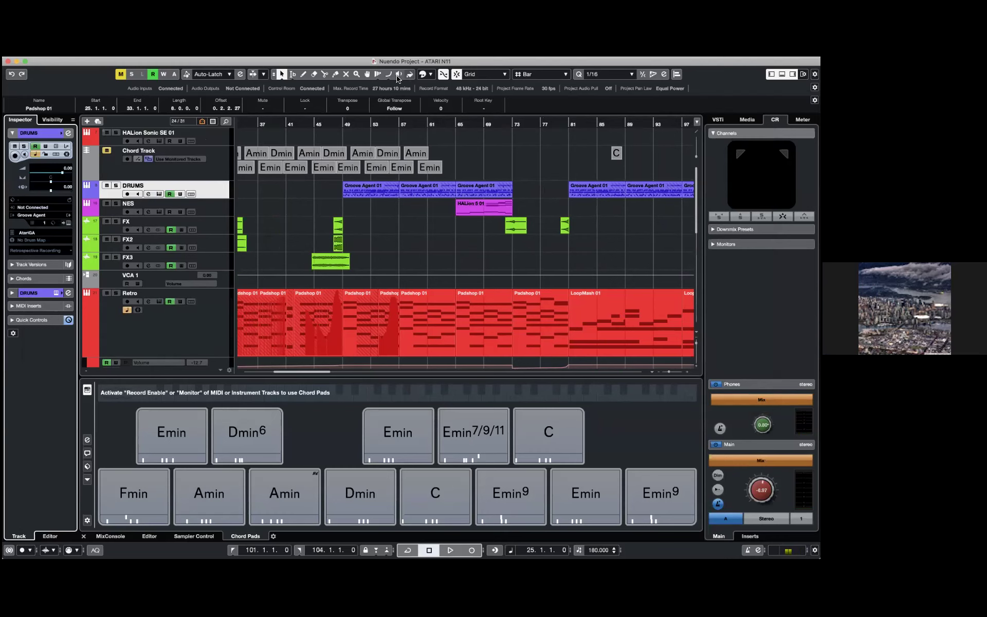
Open the recent project Fanfarria.N11.3 from the Steinberg hub and activate it.
click(427, 51)
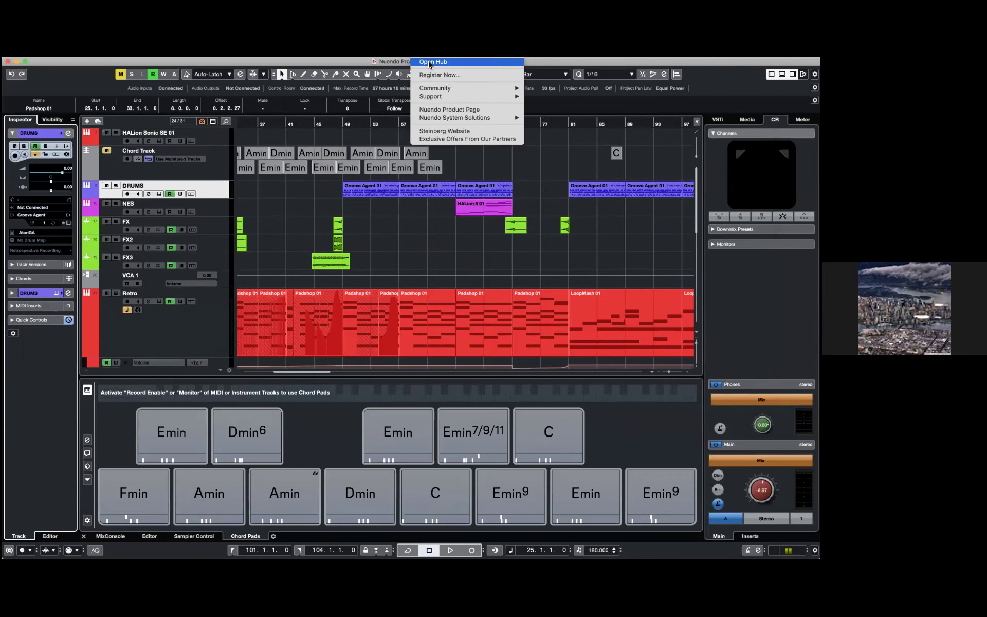
click(432, 63)
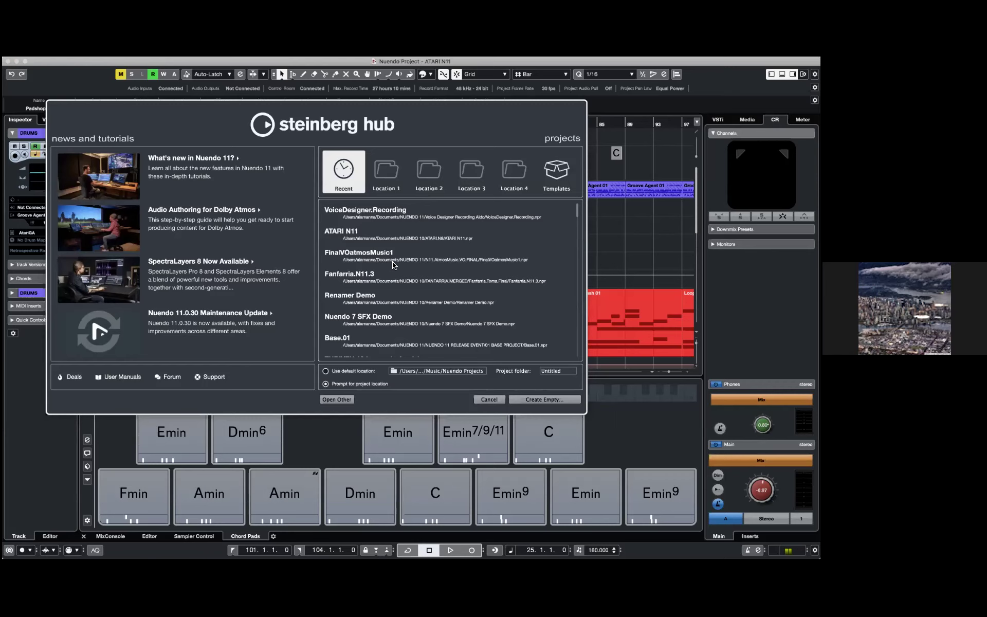
click(374, 276)
click(546, 400)
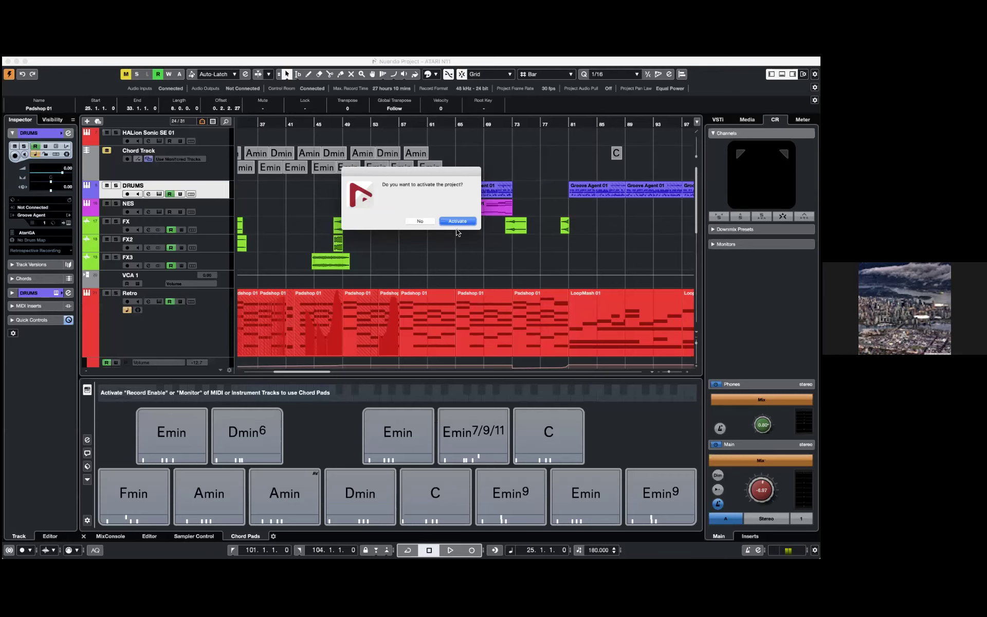
click(457, 222)
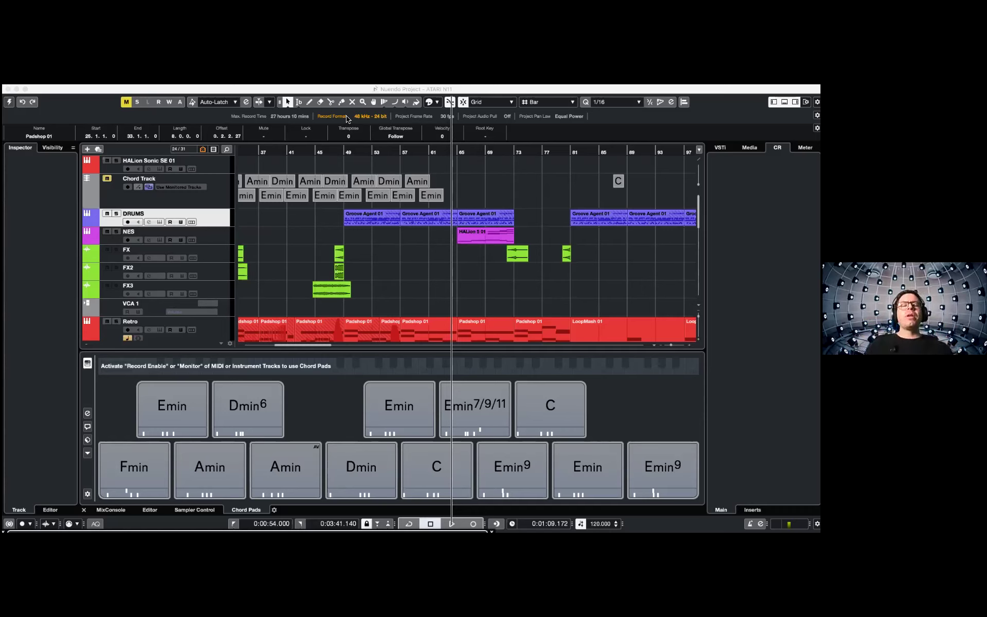
right_click(216, 118)
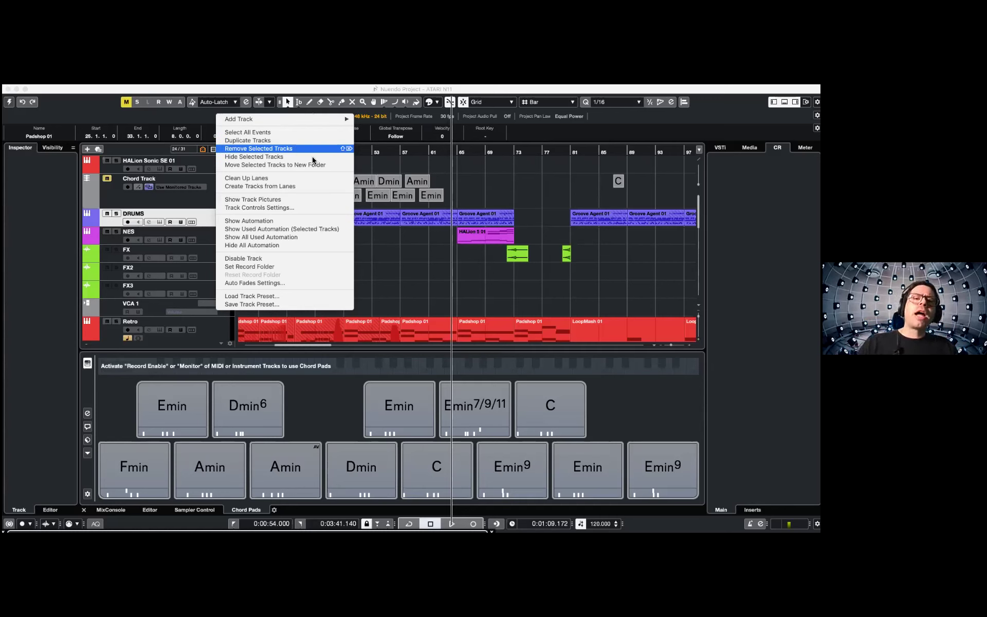
key(Escape)
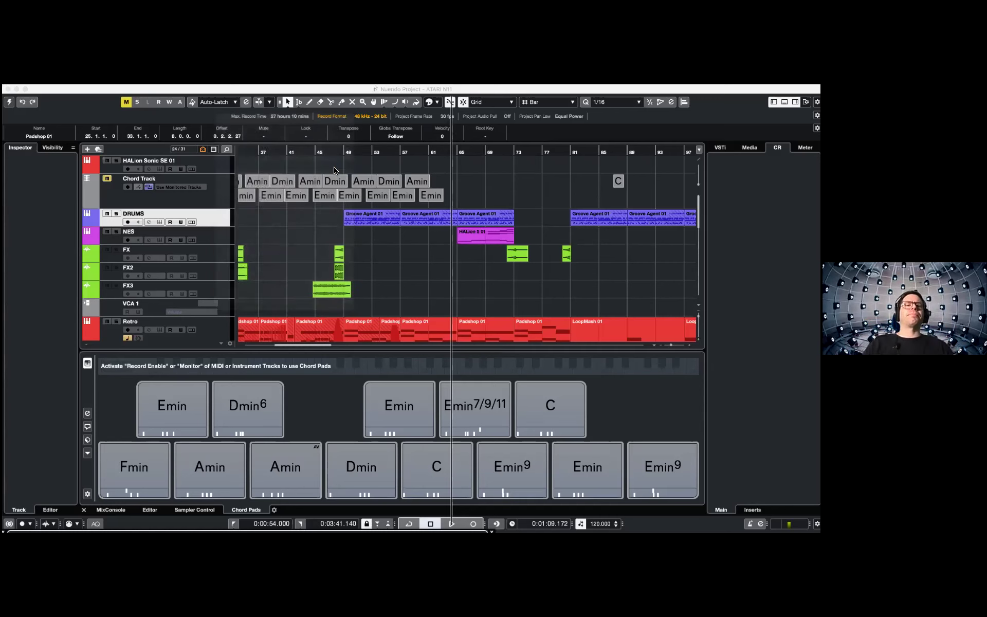
click(95, 119)
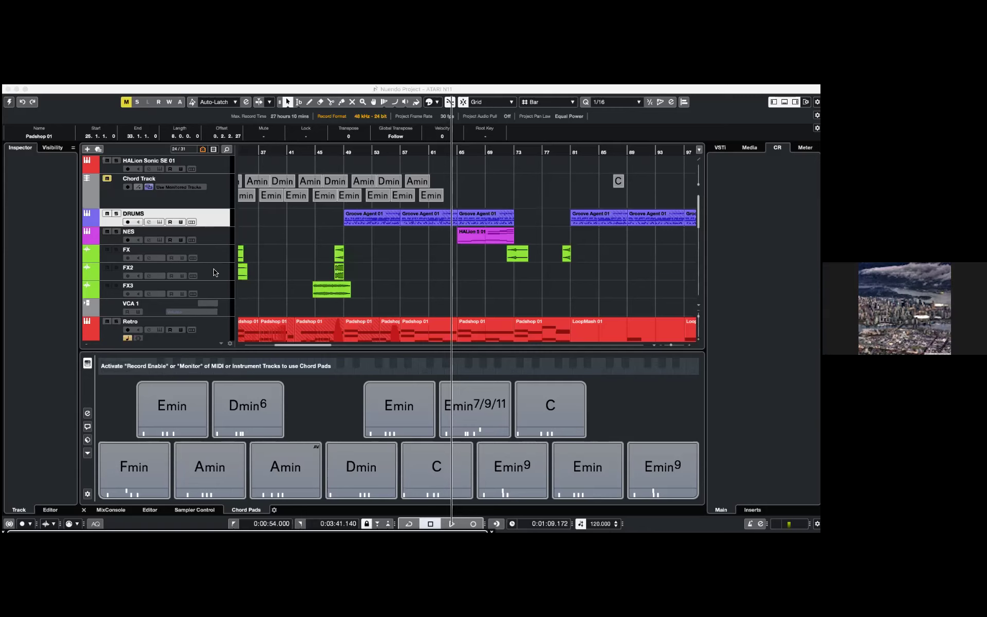
right_click(198, 243)
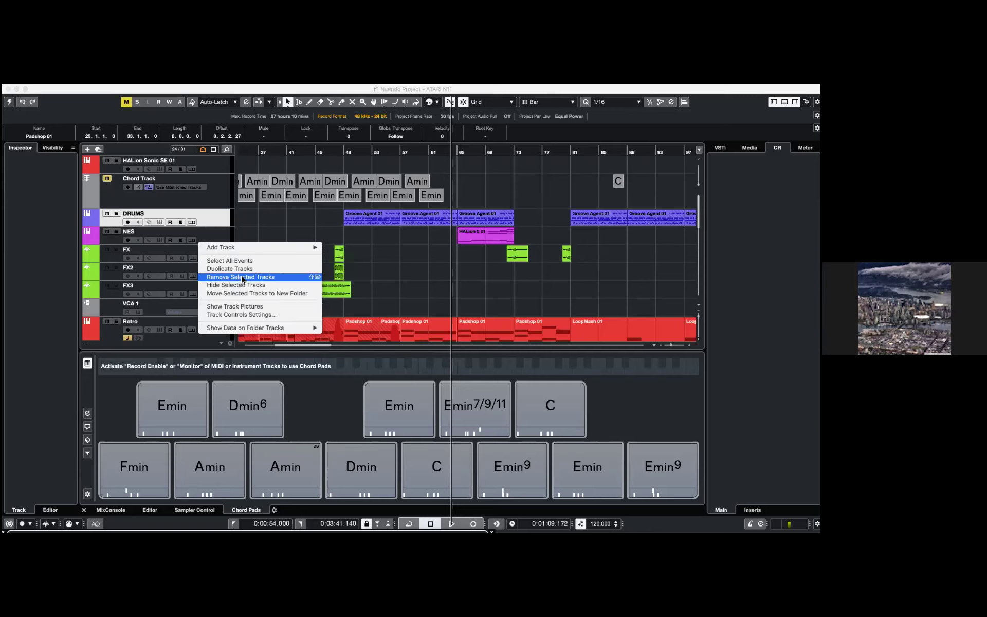
key(Escape)
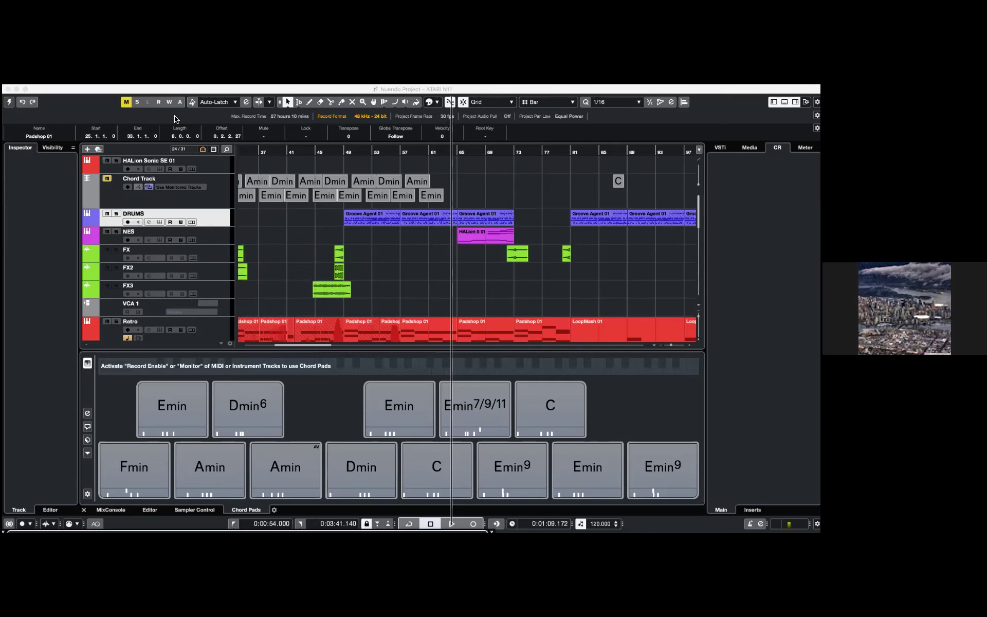
right_click(209, 118)
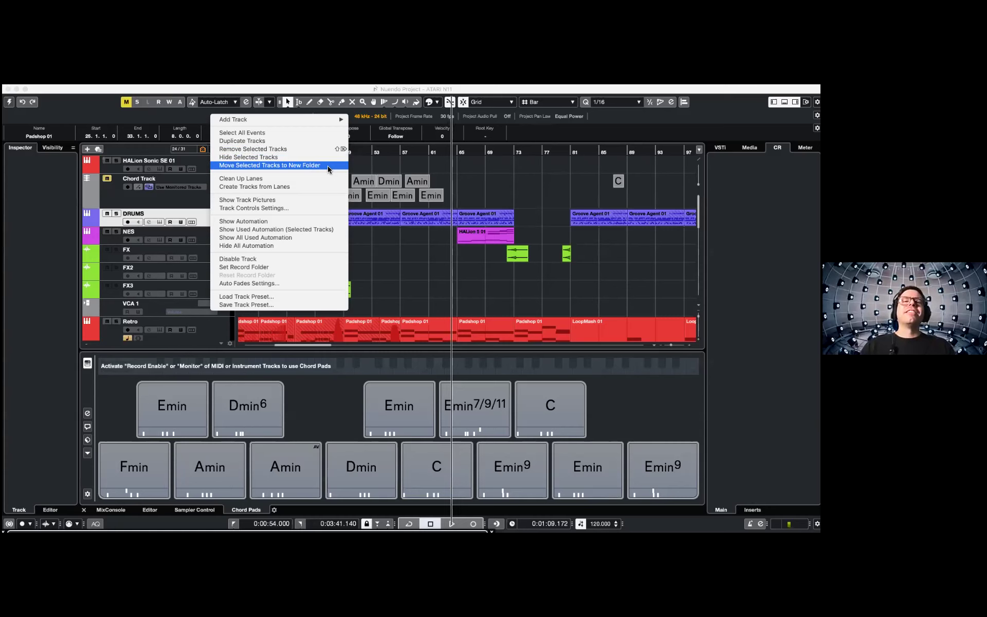
key(Escape)
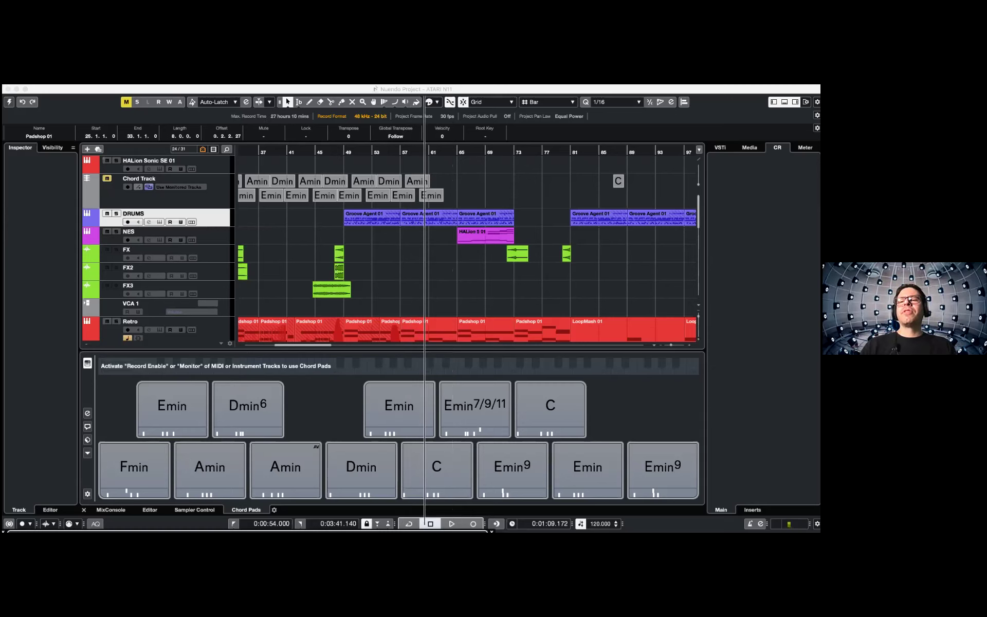
Show the Fanfarria.N11.3 project and place the playhead at 0:00:26.000.
key(space)
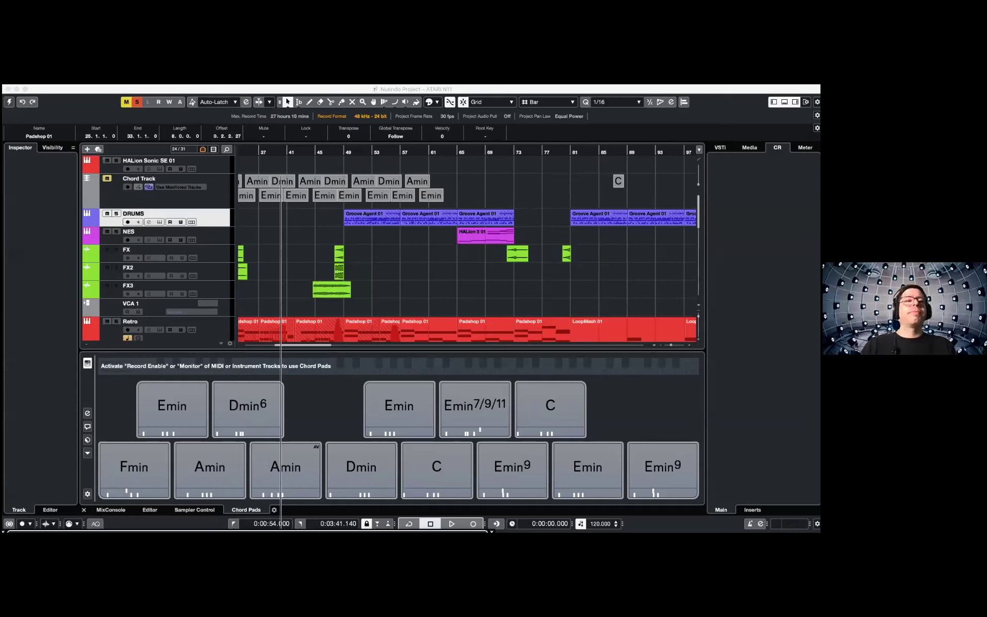
click(9, 89)
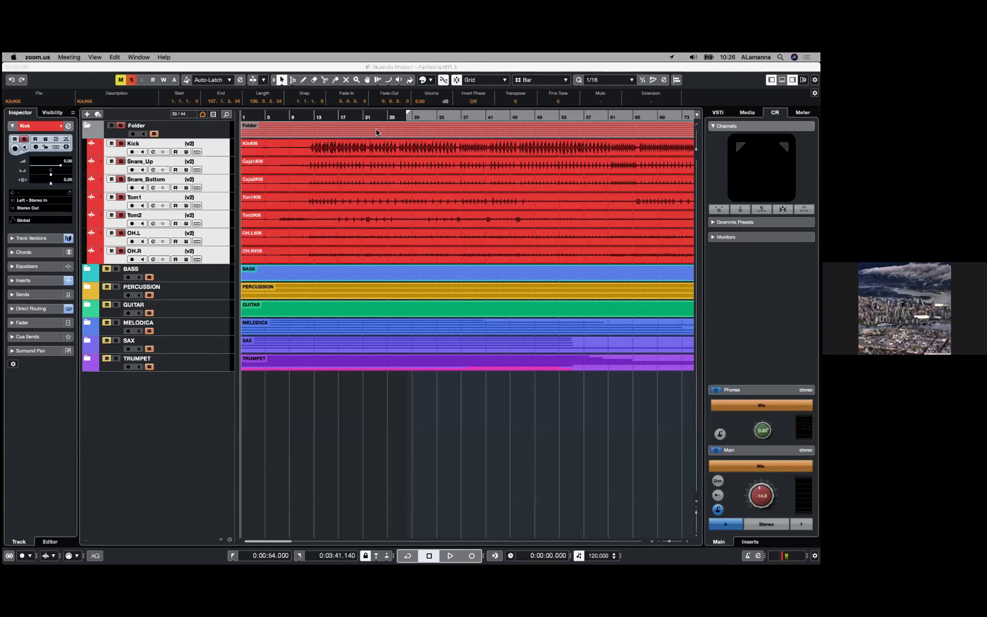
click(321, 120)
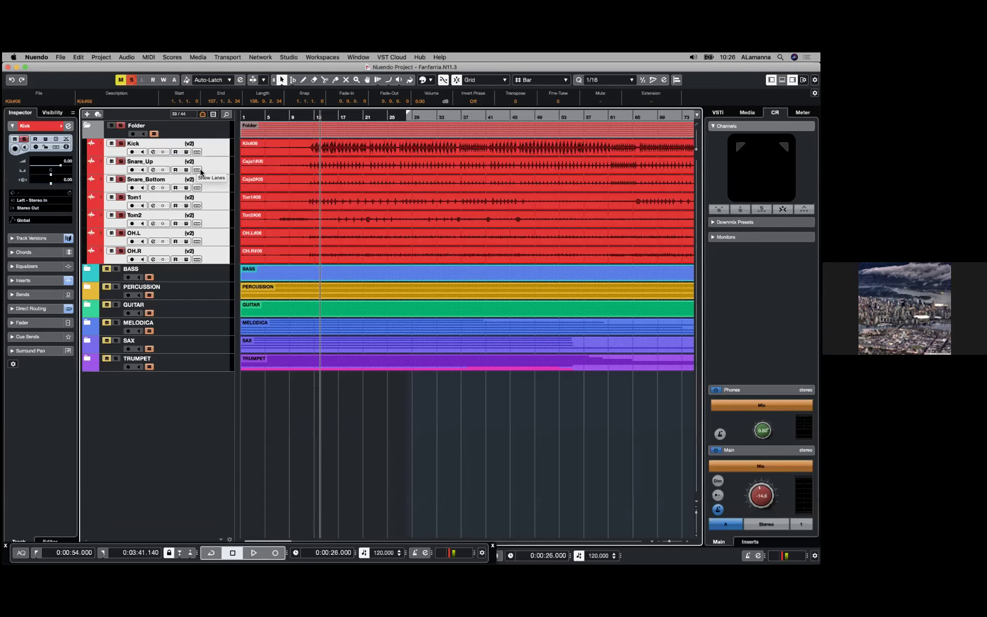
Take the Kick to OH.R drum tracks out of their folder and remove the empty folder track.
click(198, 135)
click(212, 148)
shift+click(220, 251)
drag(210, 150, 203, 125)
right_click(197, 252)
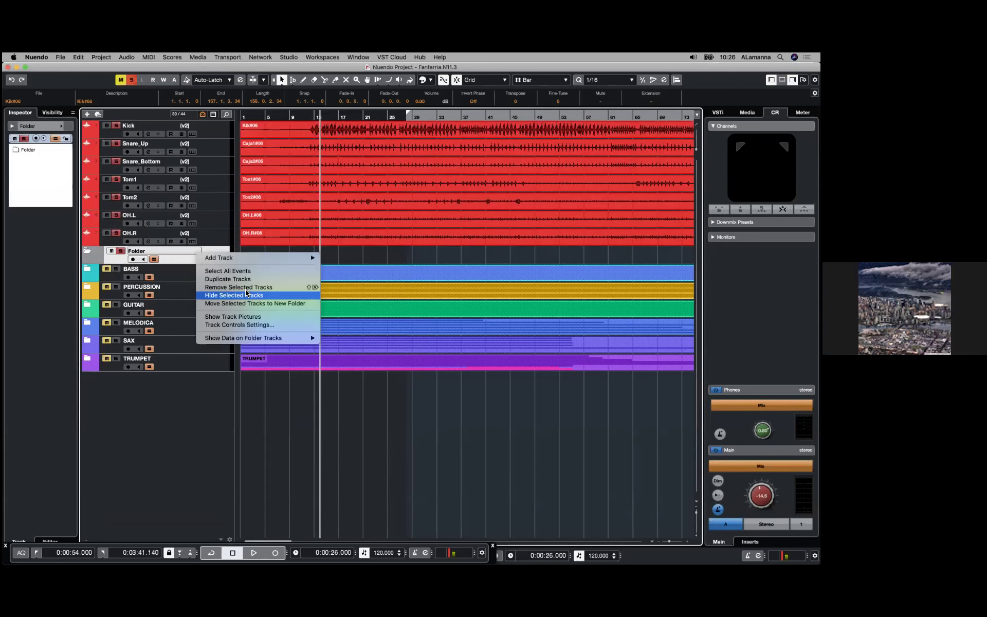
click(240, 286)
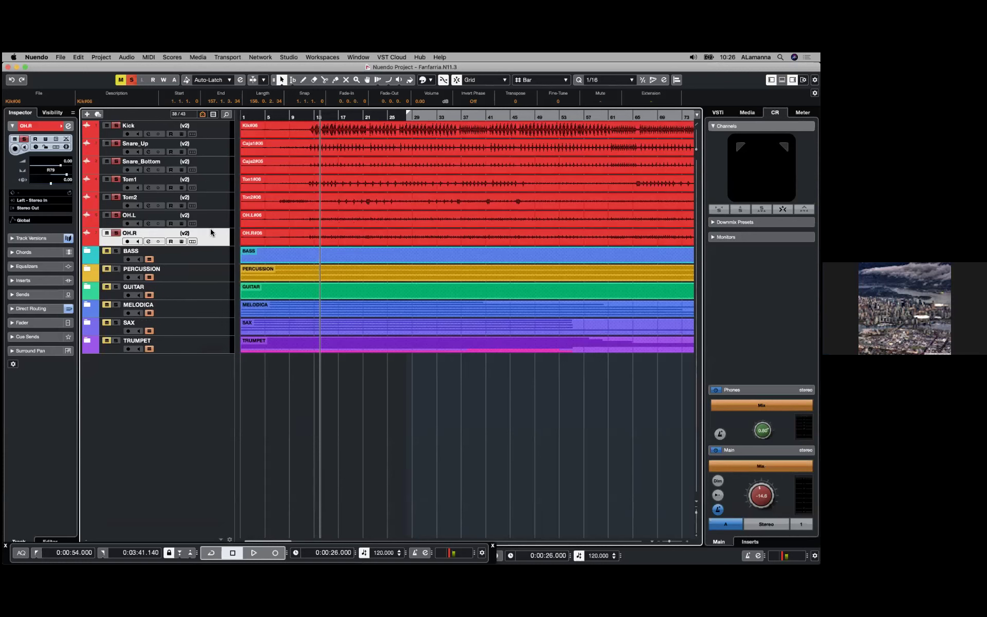
shift+click(223, 132)
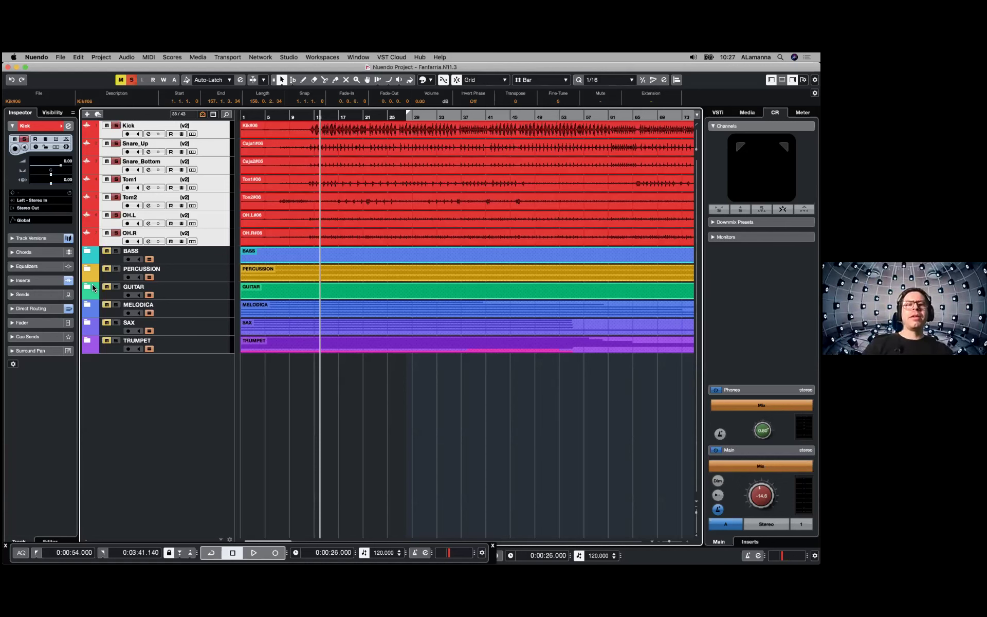
Expand the TRUMPET, MELODICA, GUITAR, PERCUSSION and BASS folders to examine the tracks inside them.
click(88, 338)
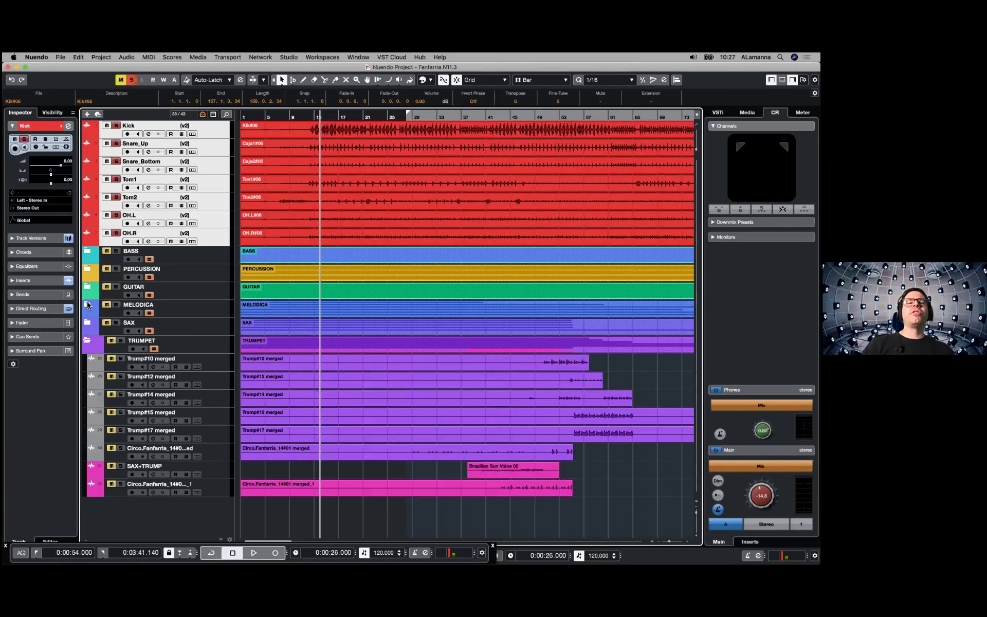
click(87, 286)
click(87, 267)
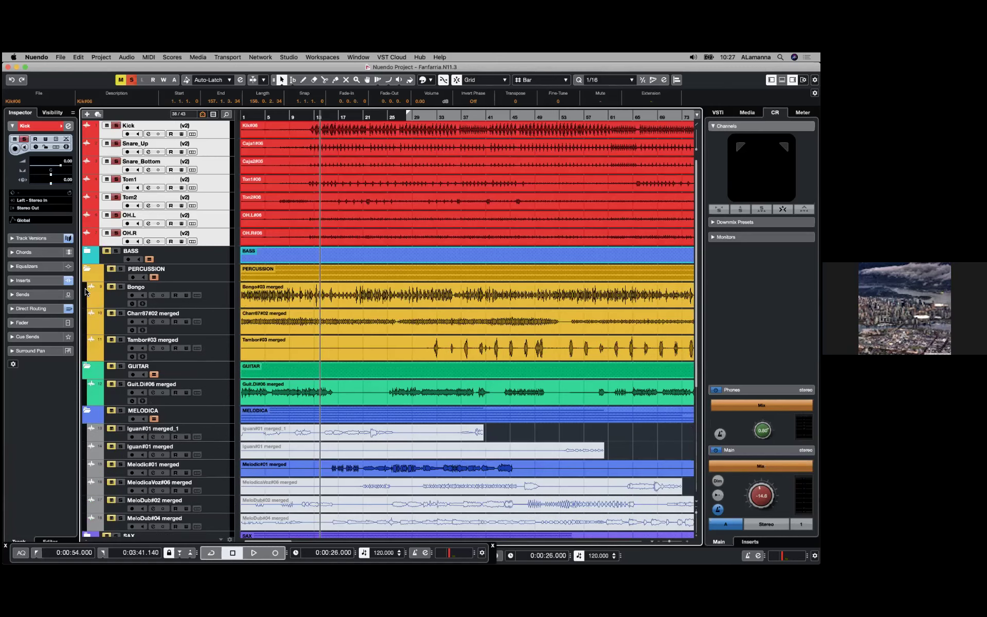
click(88, 251)
click(87, 251)
scroll(163, 303, down, 8)
scroll(87, 405, down, 1)
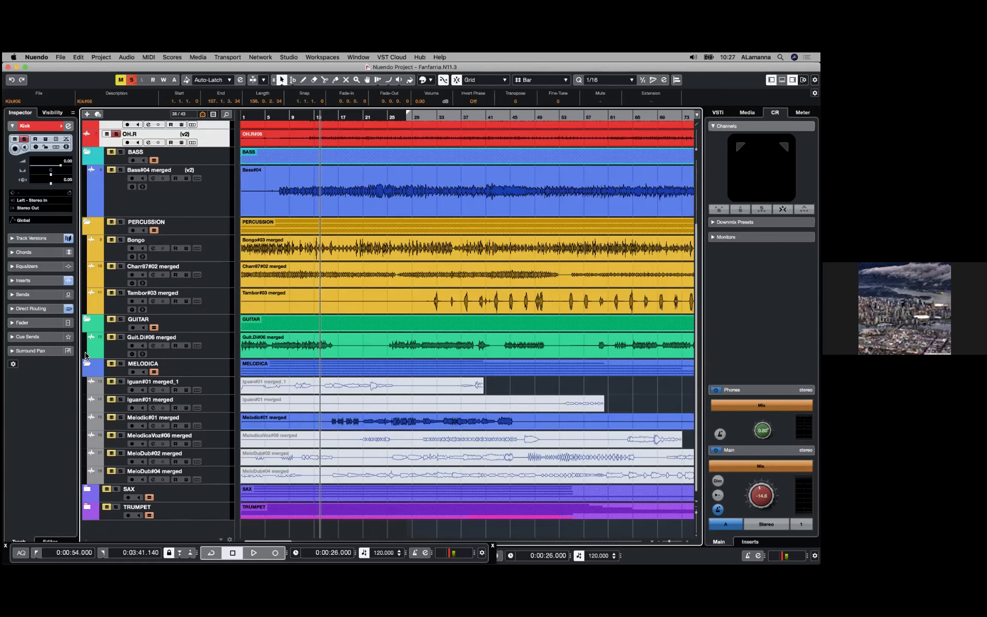
Collapse all the instrument folders, checking the contents of the TRUMPET folder once more.
click(91, 394)
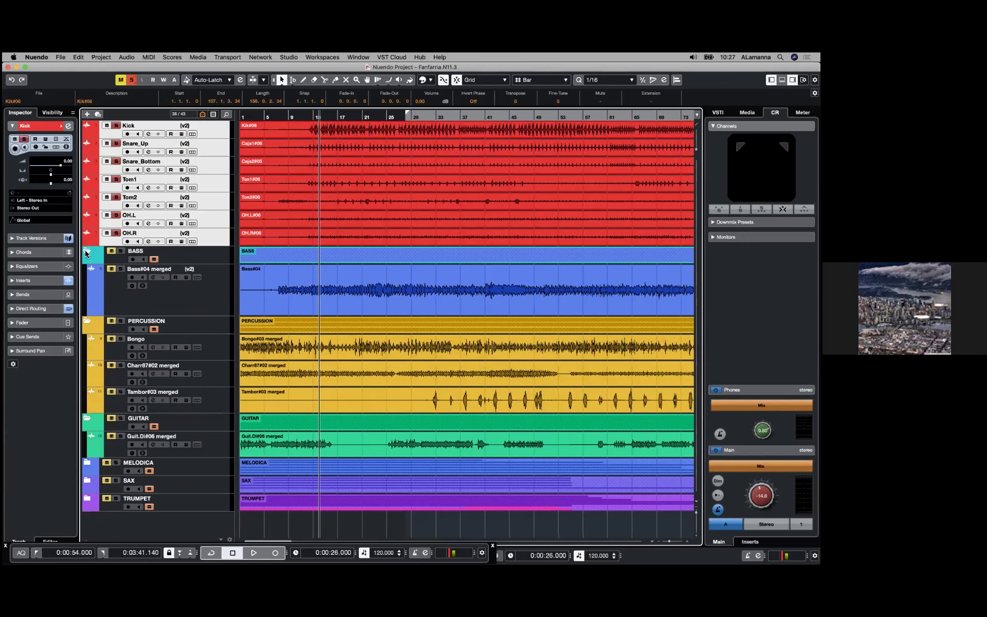
click(91, 272)
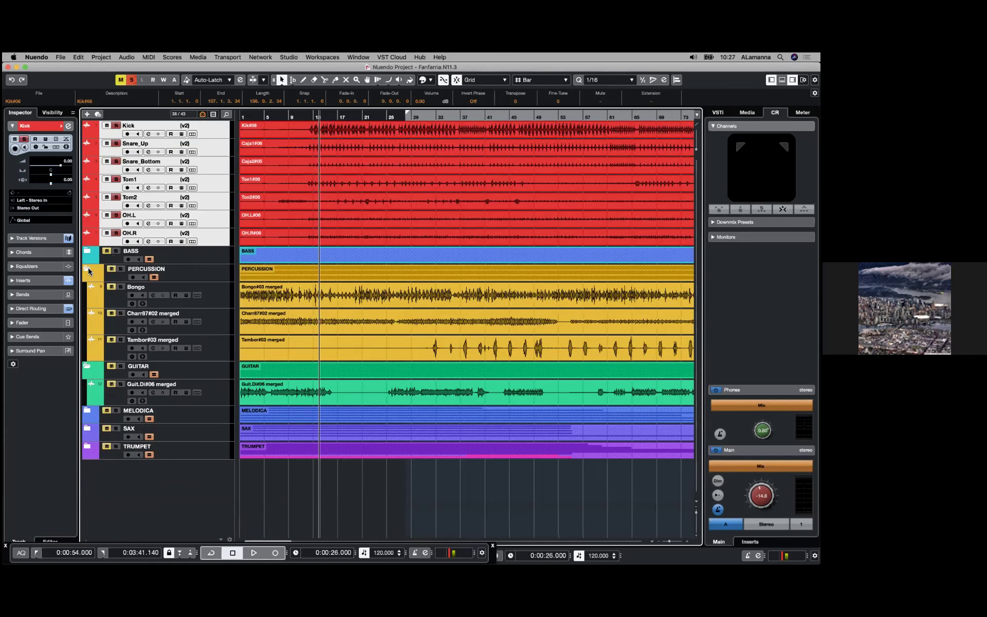
click(90, 273)
click(88, 288)
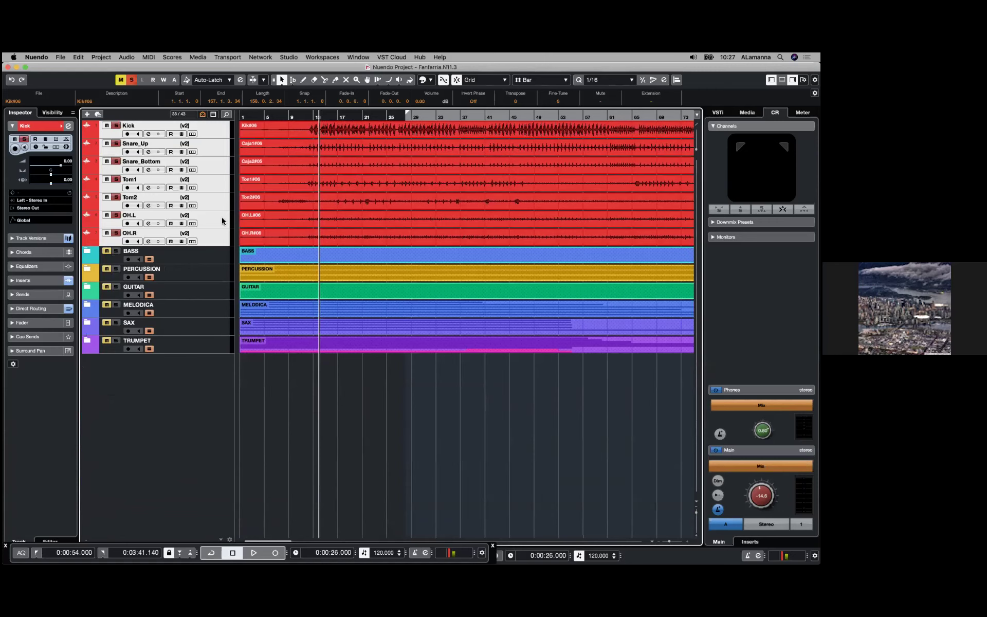
key(Down)
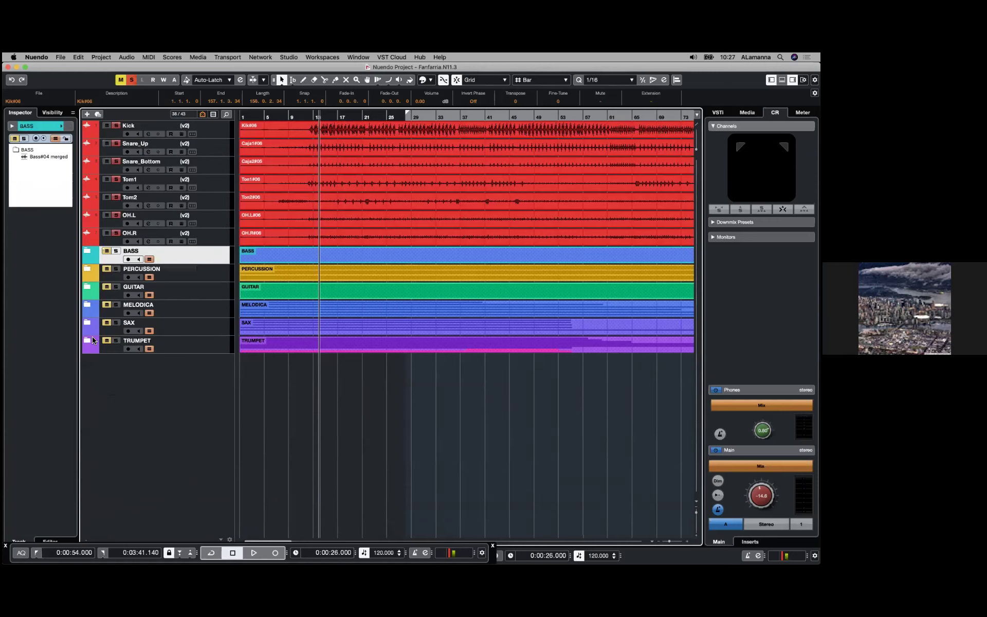
click(88, 341)
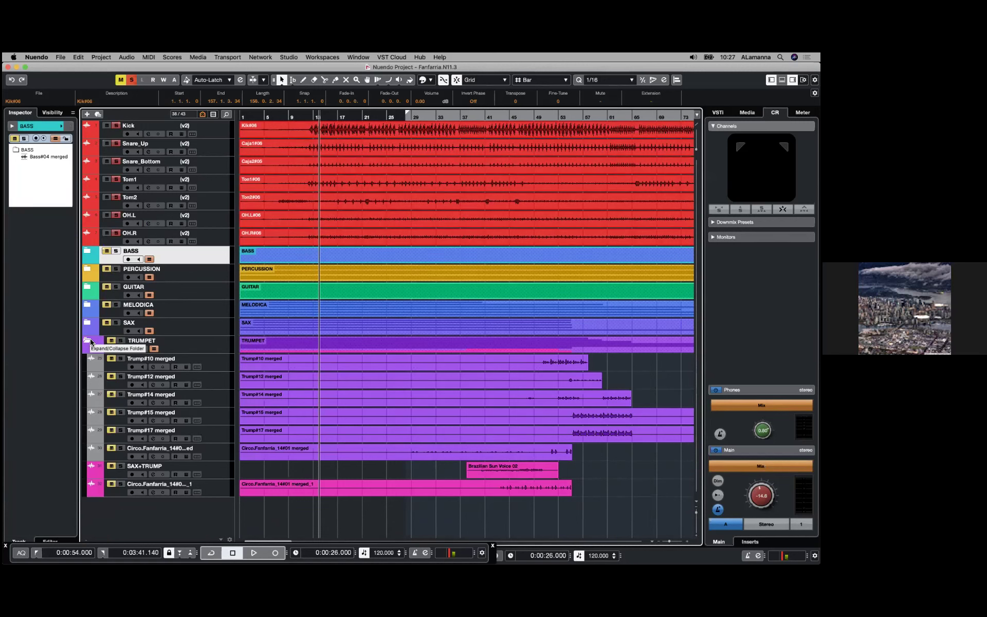
click(90, 341)
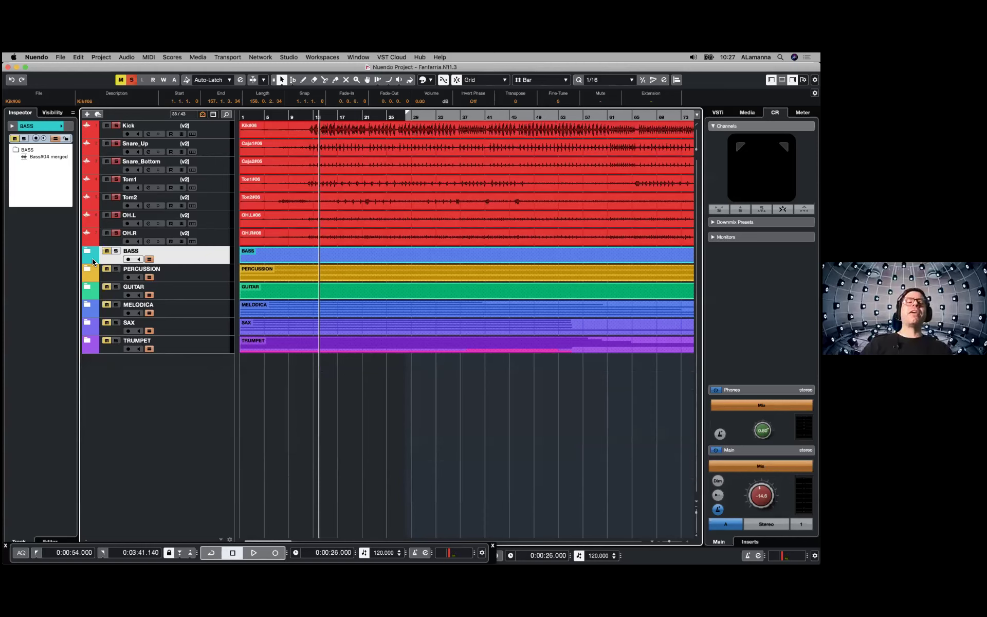
Move the drum tracks Kick through OH.R into a new folder.
click(224, 133)
shift+click(215, 240)
right_click(215, 240)
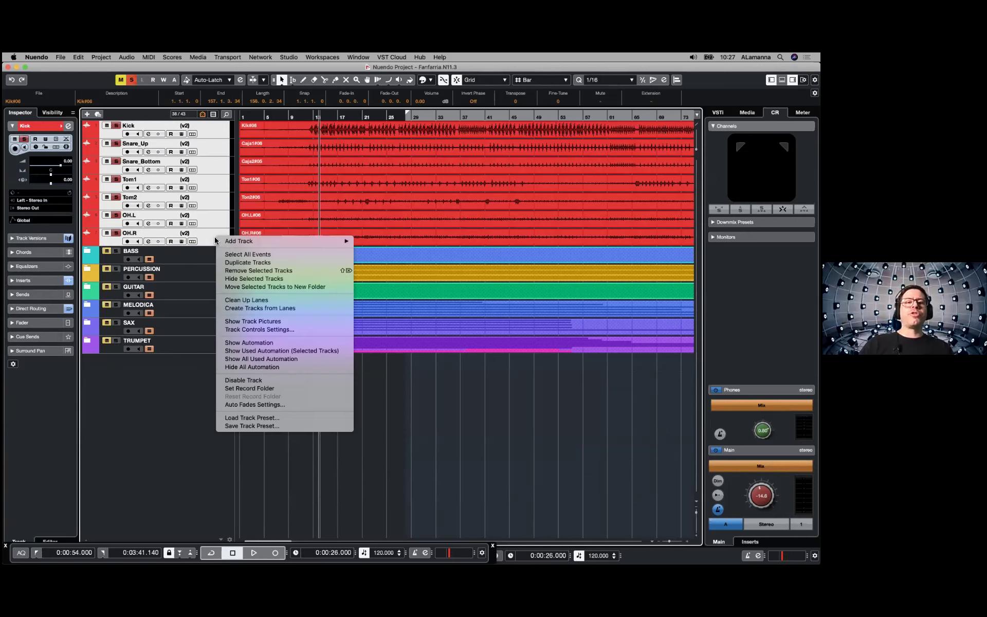
click(337, 288)
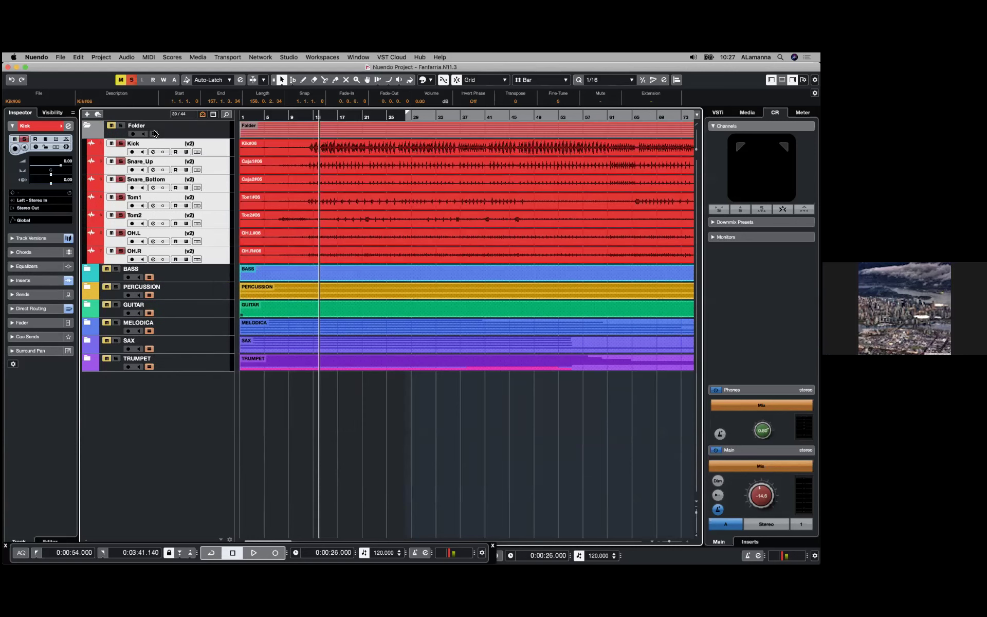
Colour the new drum folder track red to match its tracks, and collapse the folder.
click(96, 135)
click(92, 149)
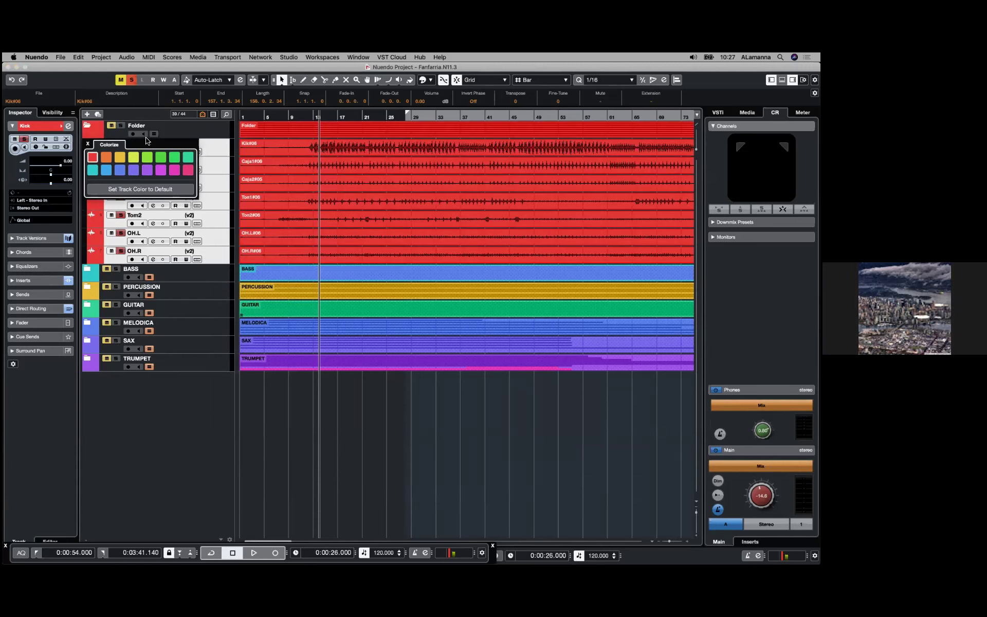
click(87, 128)
click(87, 127)
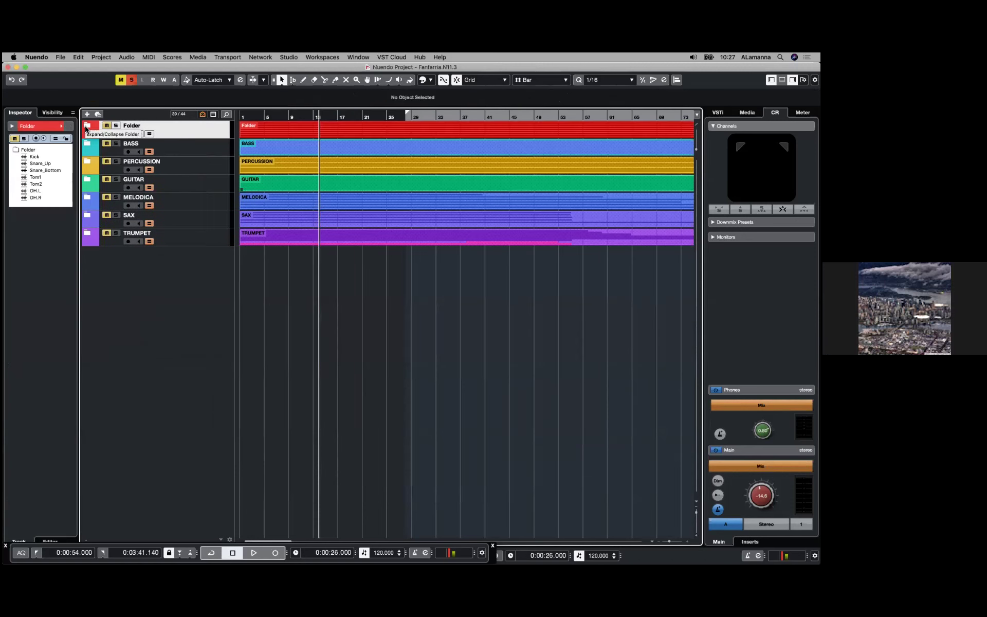
Expand the drum folder, solo it and turn on its group editing.
click(86, 127)
click(210, 153)
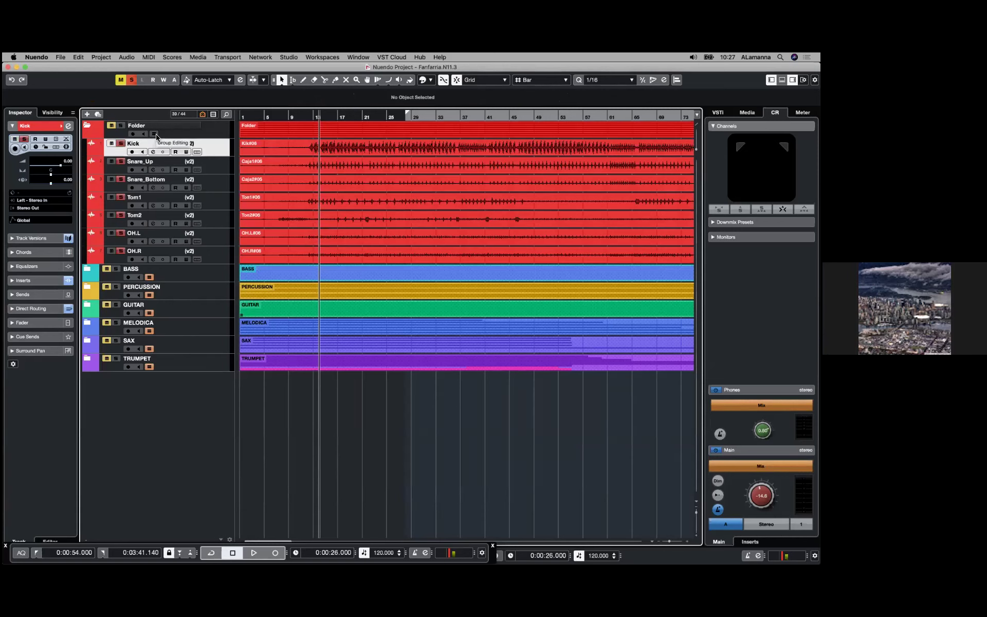
click(122, 126)
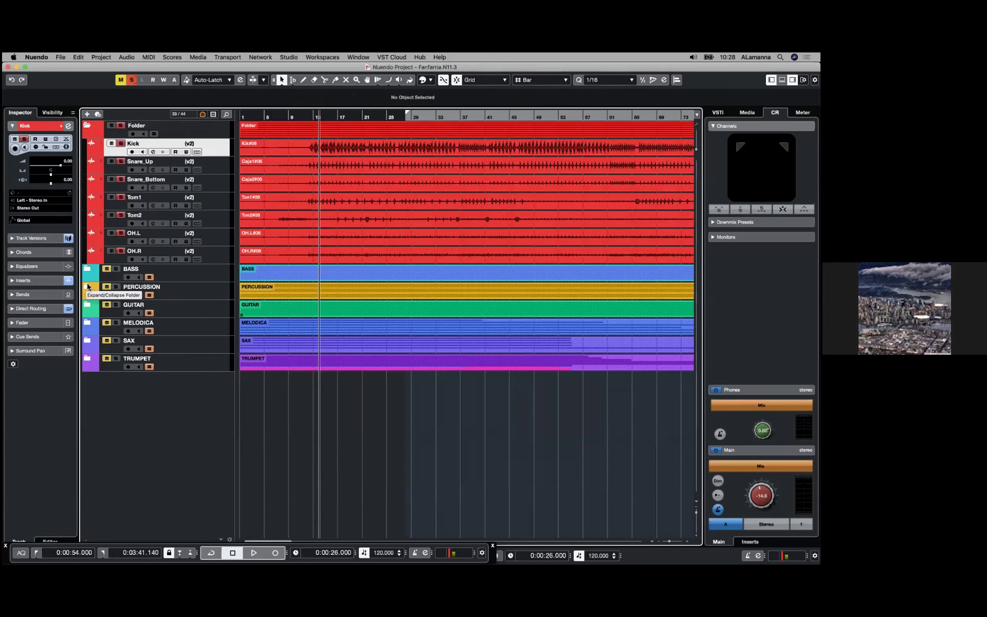
click(154, 134)
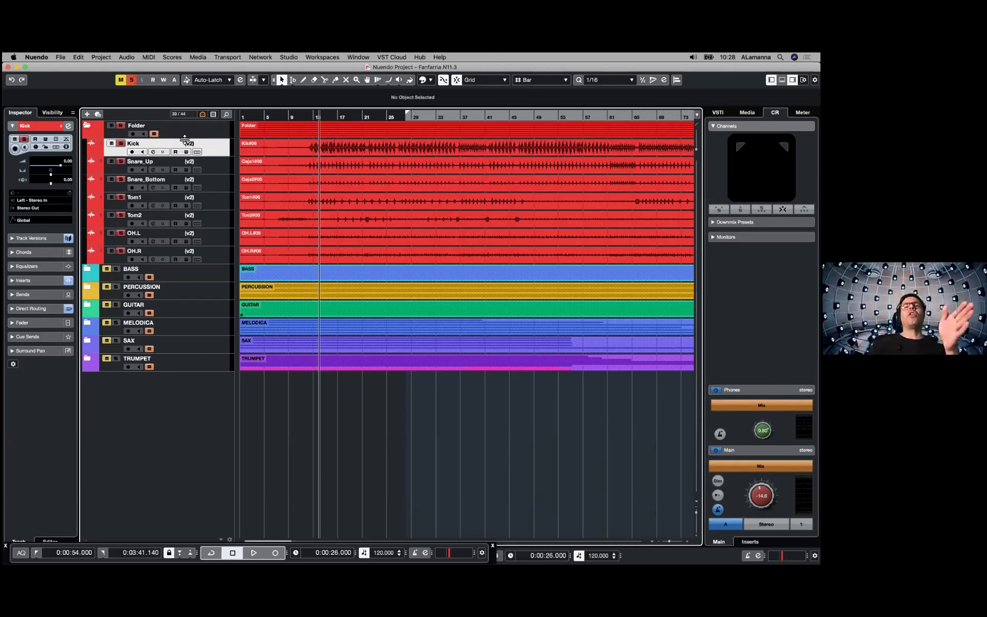
Split the drum folder part at several points and move the resulting pieces apart on the timeline.
right_click(322, 130)
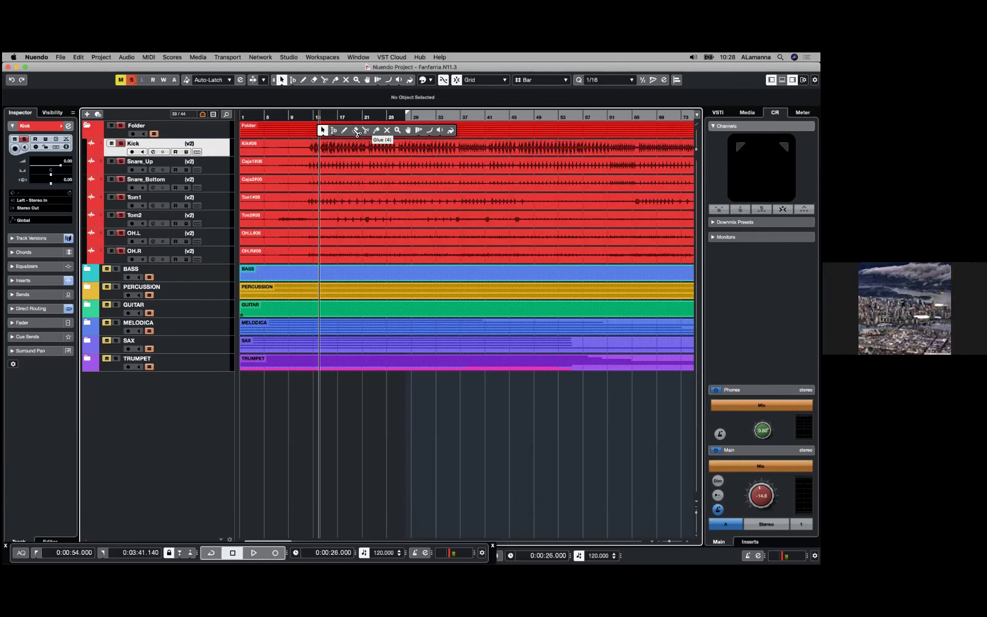
click(365, 130)
click(332, 133)
click(418, 134)
click(497, 132)
right_click(385, 146)
click(385, 148)
drag(355, 134, 400, 129)
drag(400, 129, 439, 130)
drag(514, 131, 496, 131)
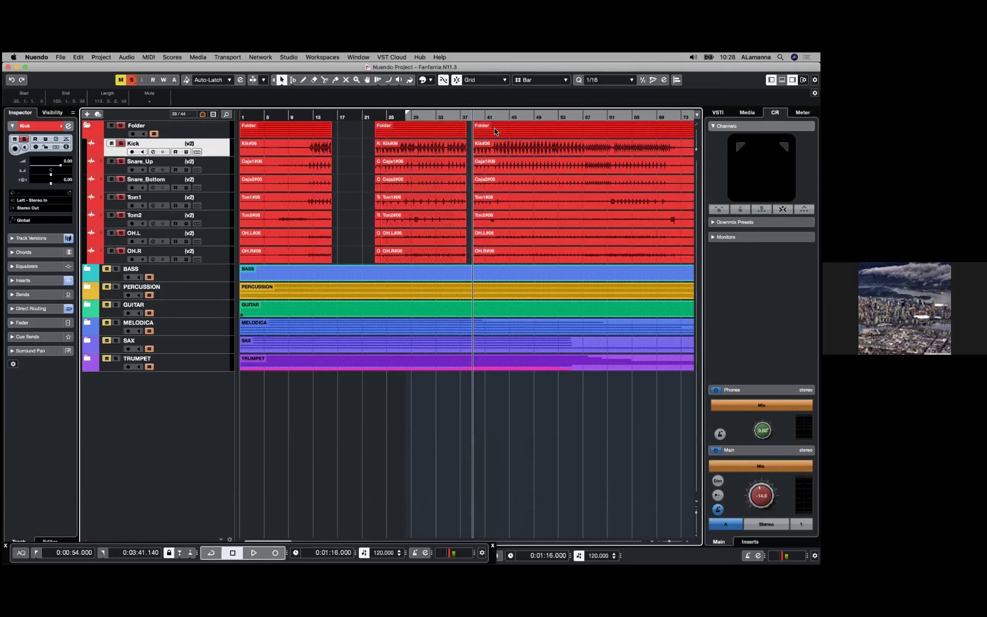
Undo the moves and most of the cuts made to the grouped drum events.
key(super+z)
key(super+z)
key(super+z)
key(super+z)
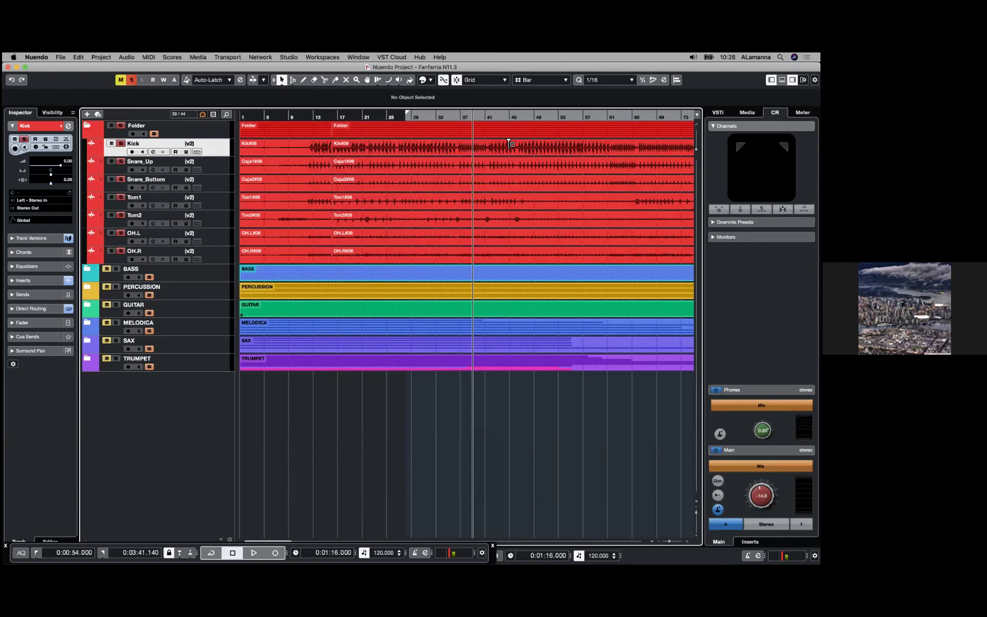
Move the whole drum folder part to bar 28, collapse the folder and split the part at several points.
drag(314, 132, 446, 135)
click(87, 125)
right_click(445, 134)
click(490, 133)
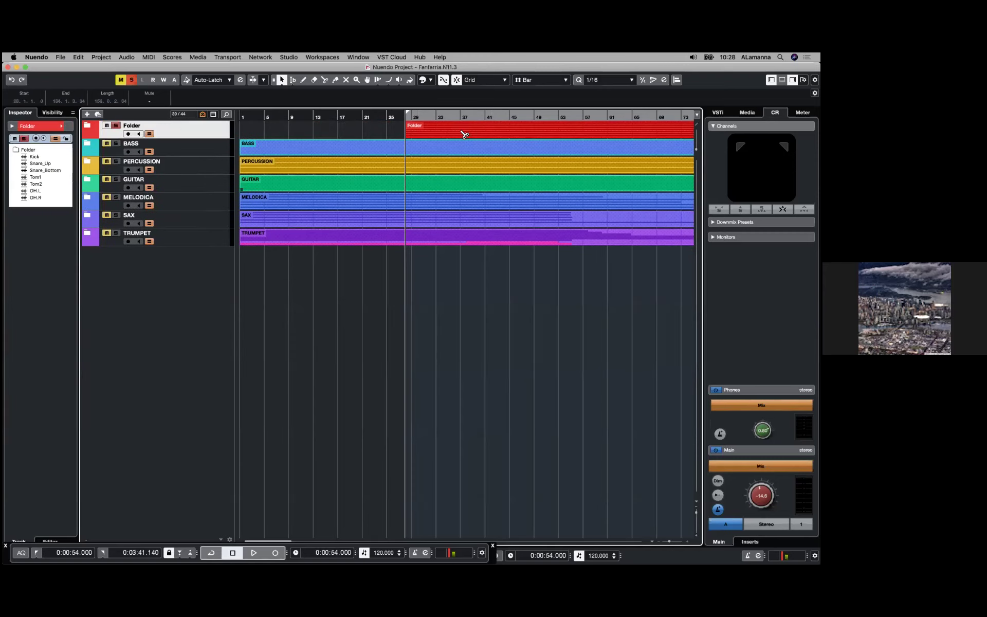
click(461, 133)
right_click(447, 133)
click(460, 133)
right_click(431, 133)
click(434, 132)
Shift the split pieces of the collapsed drum folder to start at about bars 13, 22 and 33.
drag(435, 131, 359, 131)
drag(448, 131, 381, 131)
drag(527, 132, 502, 131)
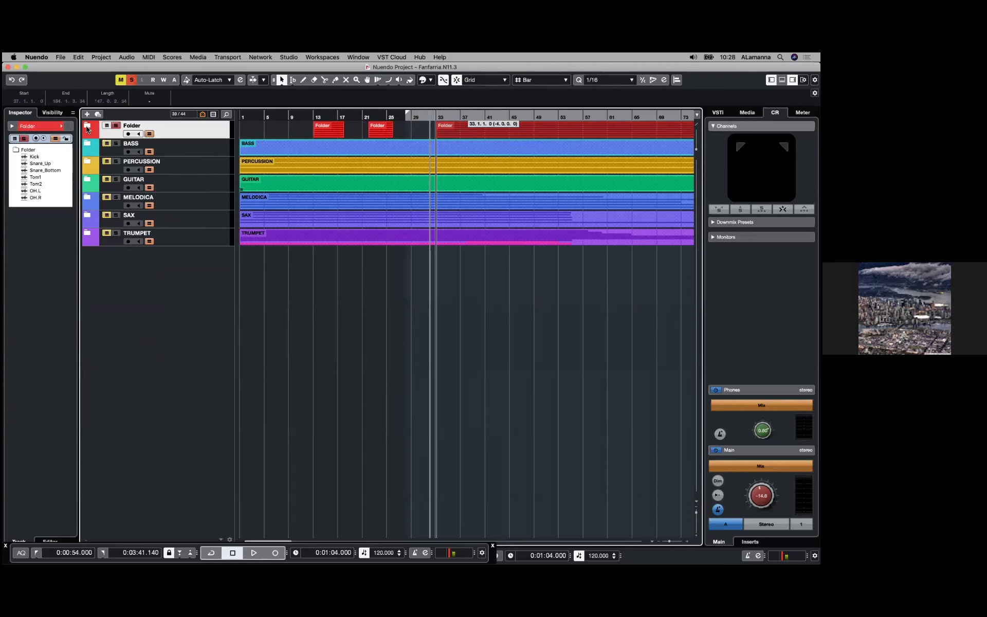
Expand the drum folder and undo all cuts and moves back to one continuous part from bar 1.
key(super+z)
click(87, 127)
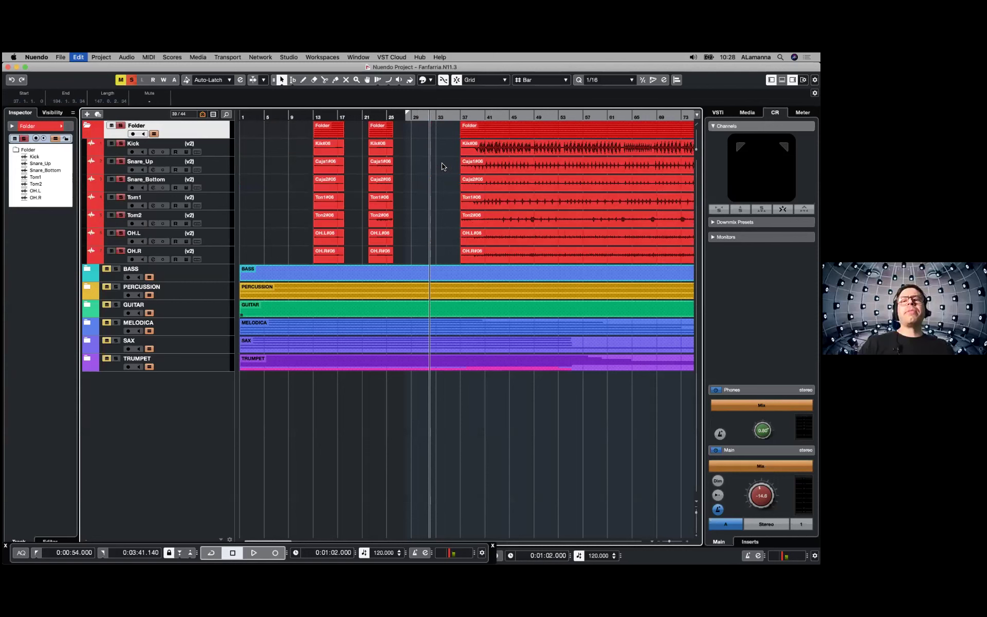
key(super+z)
key(super+z)
key(super+z)
key(super+z)
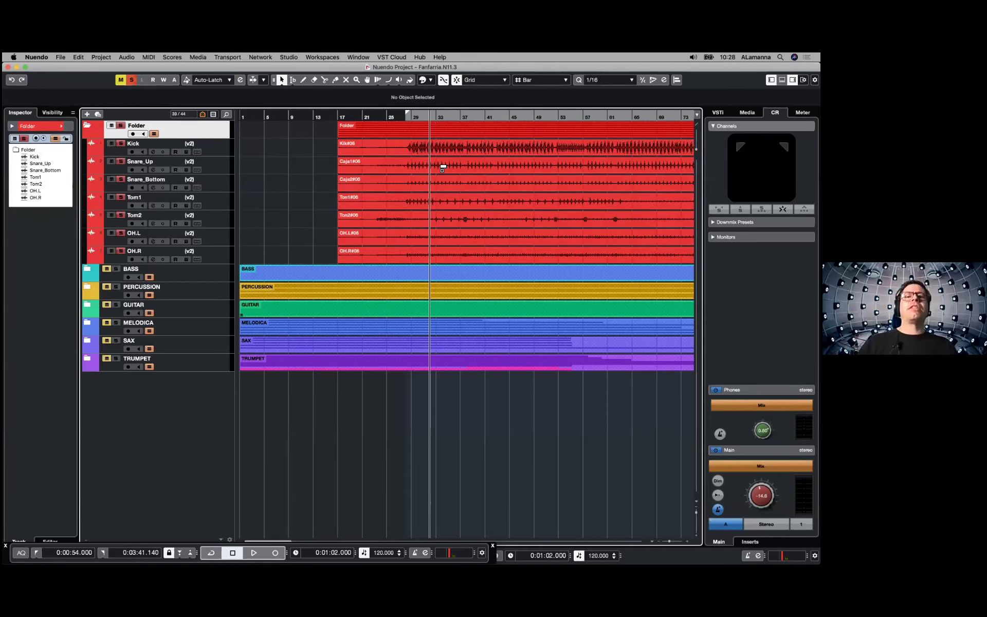
key(super+z)
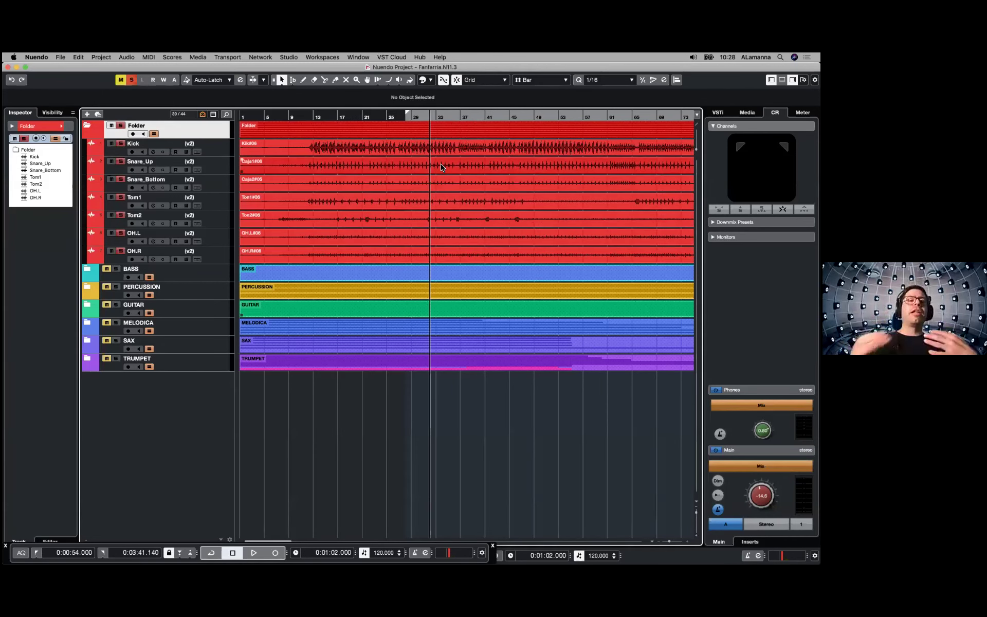
Show the Kick's track versions and alternate the grouped drum tracks between v1 and v2, finishing on v2.
click(196, 144)
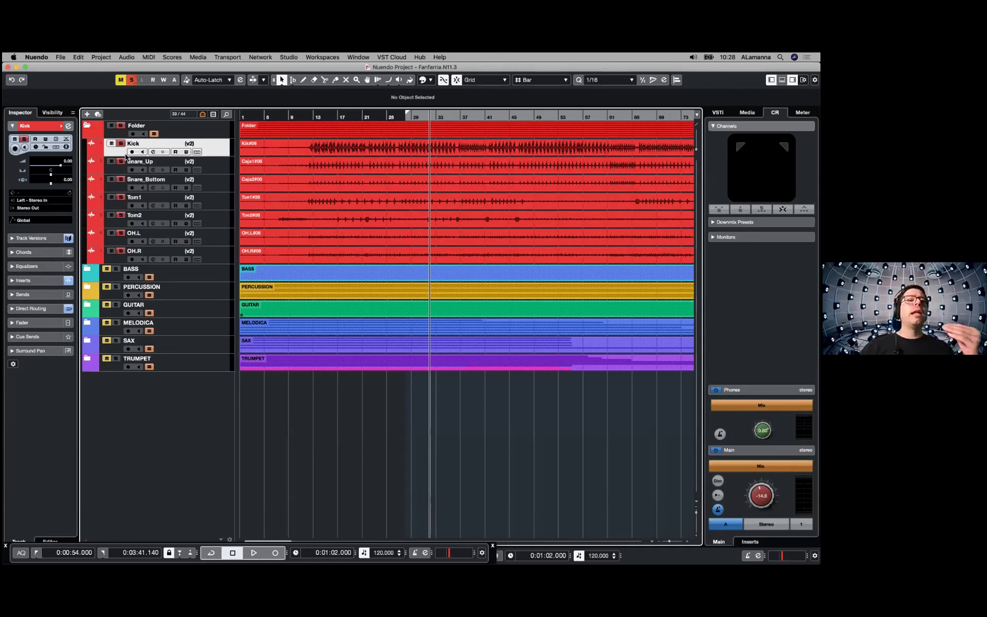
click(35, 238)
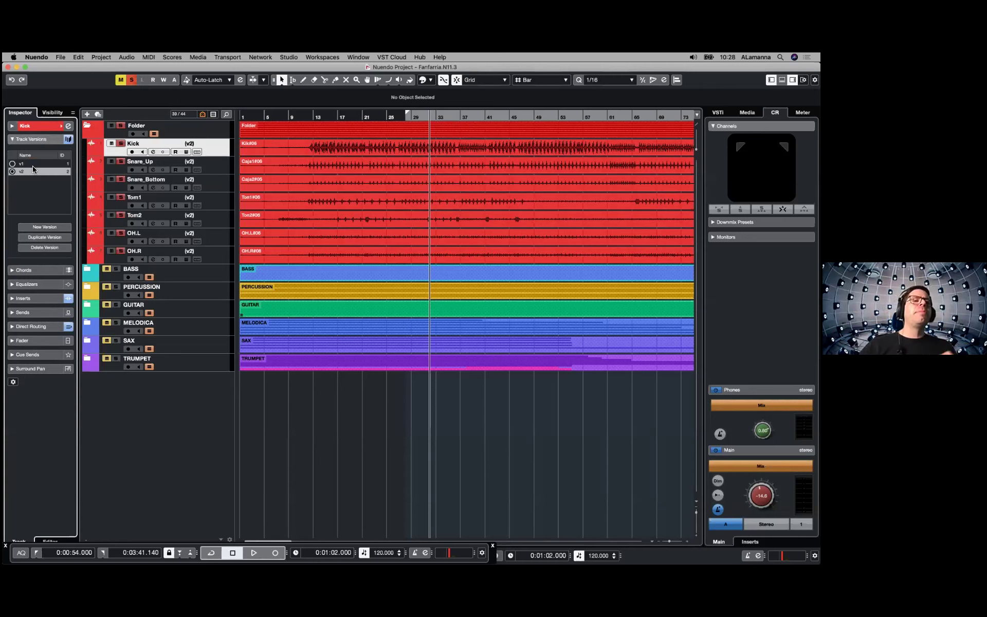
click(29, 164)
click(29, 171)
click(29, 163)
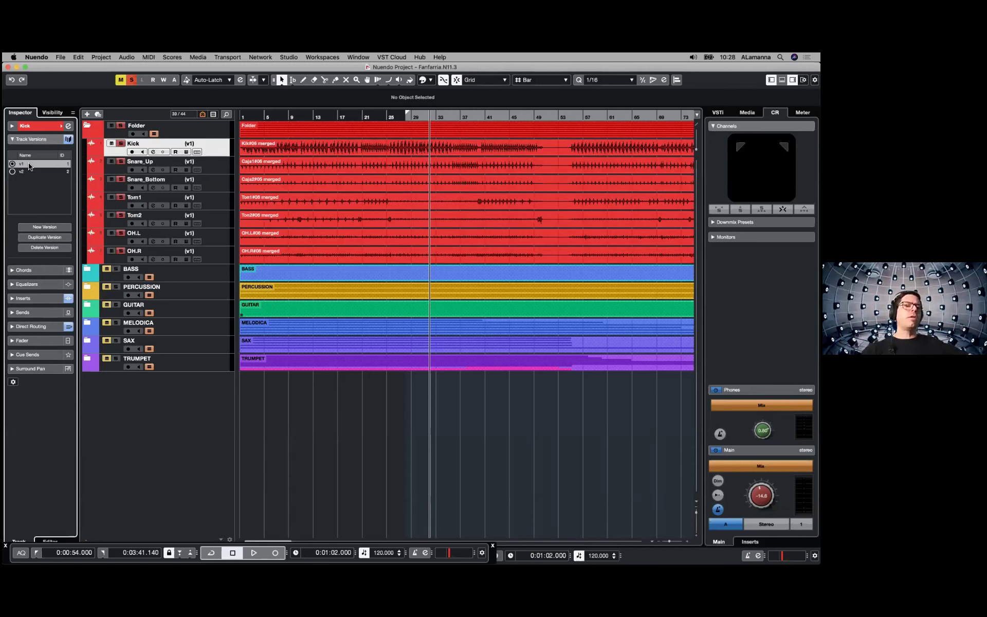
click(29, 172)
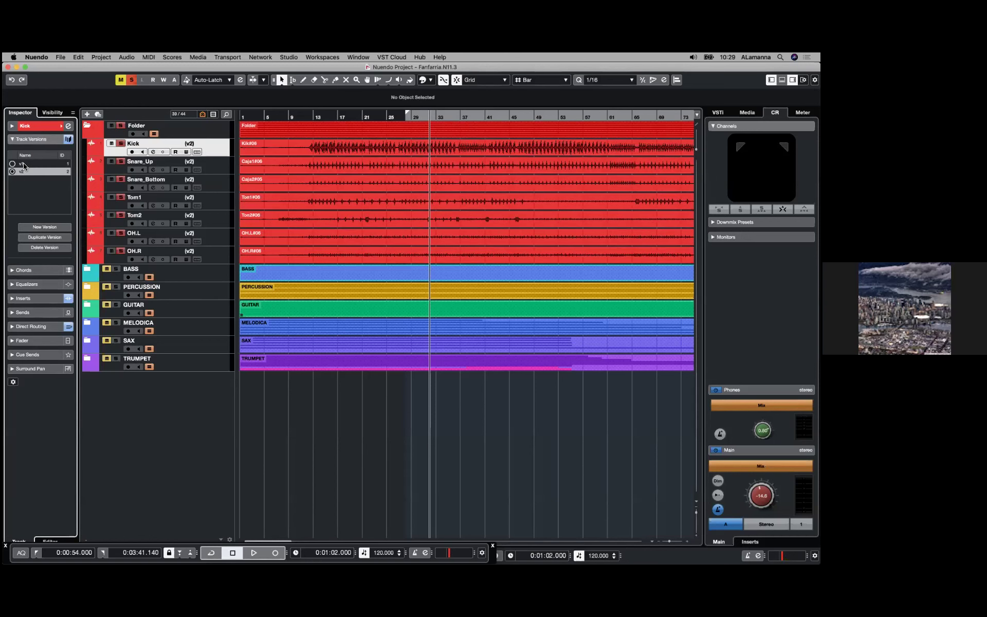
click(24, 164)
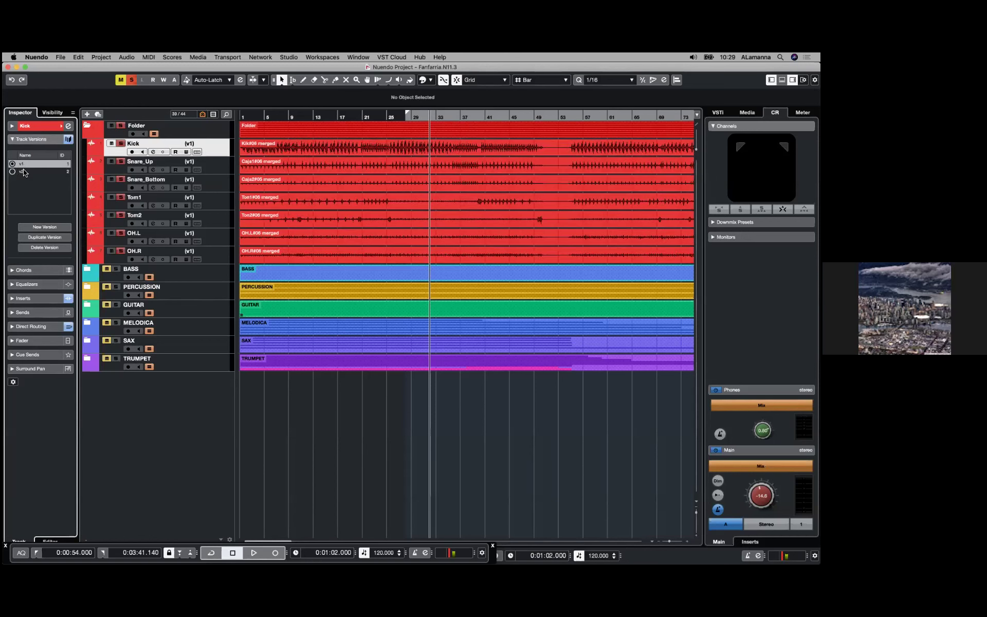
click(24, 171)
click(24, 164)
click(23, 172)
click(21, 164)
click(24, 173)
click(22, 164)
click(24, 171)
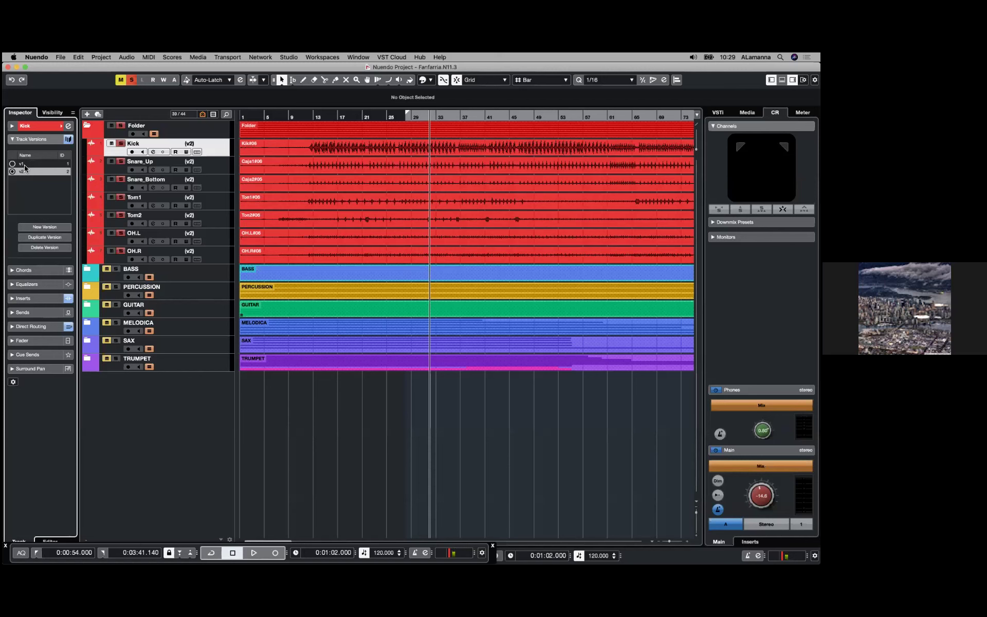
click(25, 165)
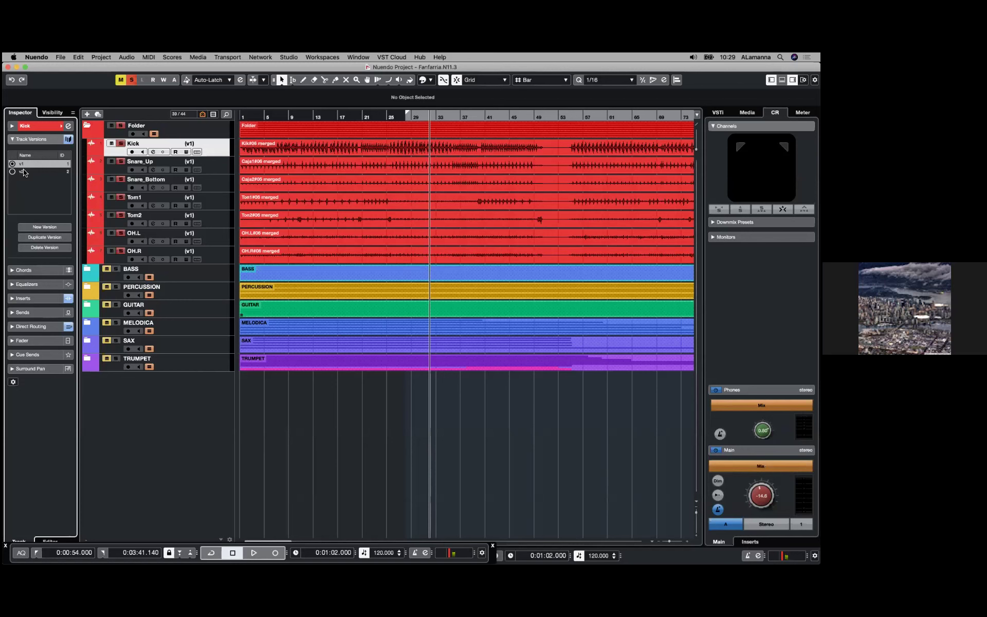
click(24, 171)
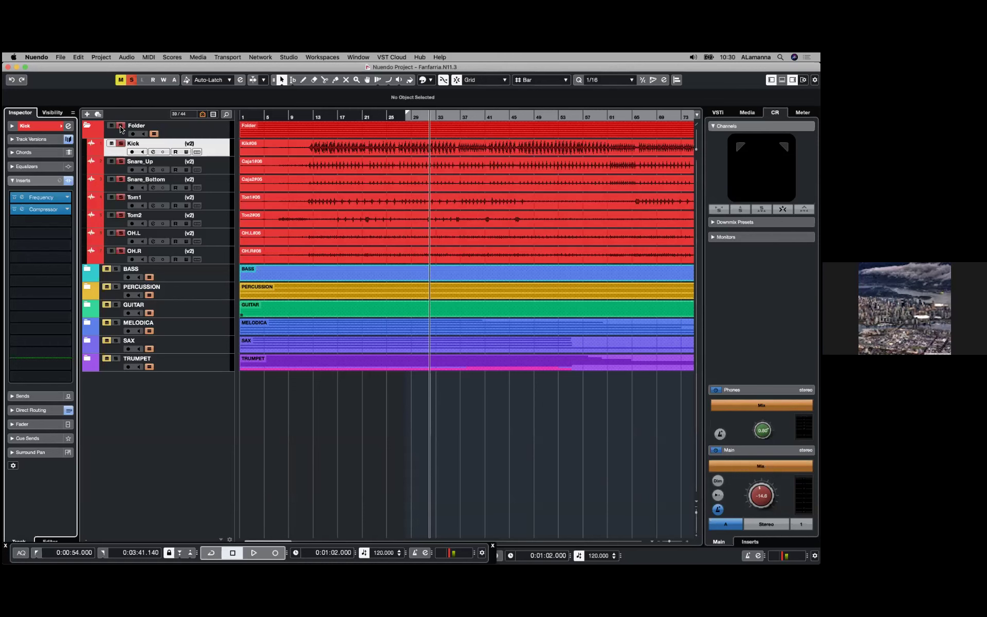
Solo the BASS, PERCUSSION and GUITAR folders too, and play the song while alternating the drums between v1 and v2, ending on v1.
drag(117, 272, 118, 304)
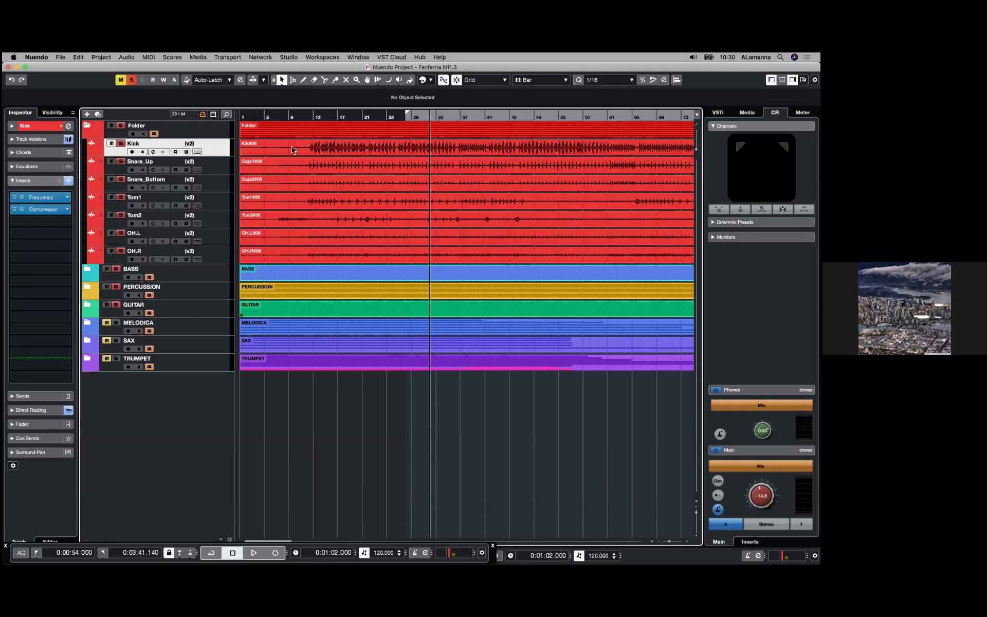
key(space)
click(23, 139)
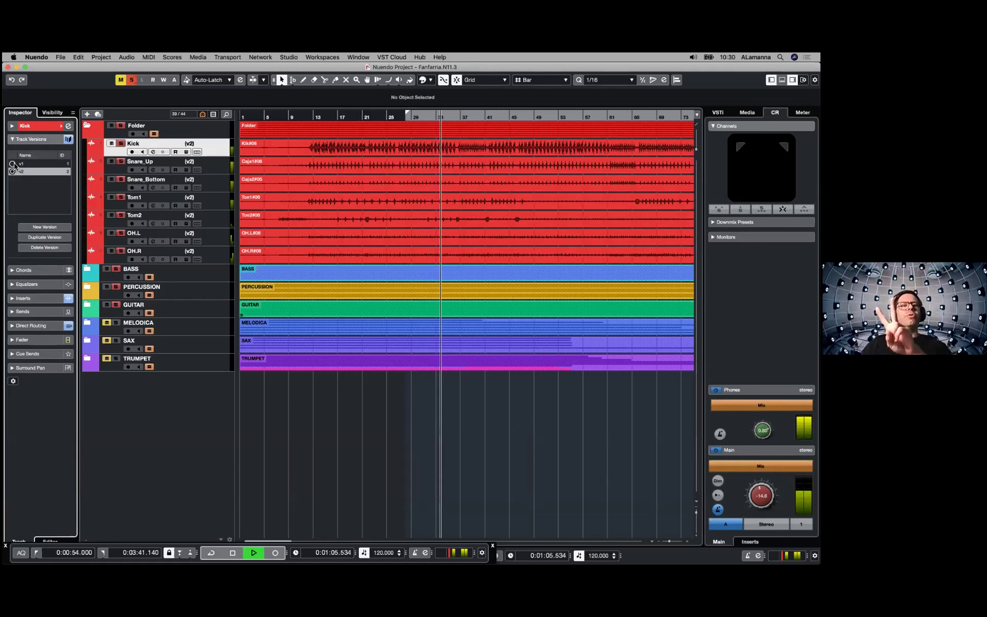
click(16, 164)
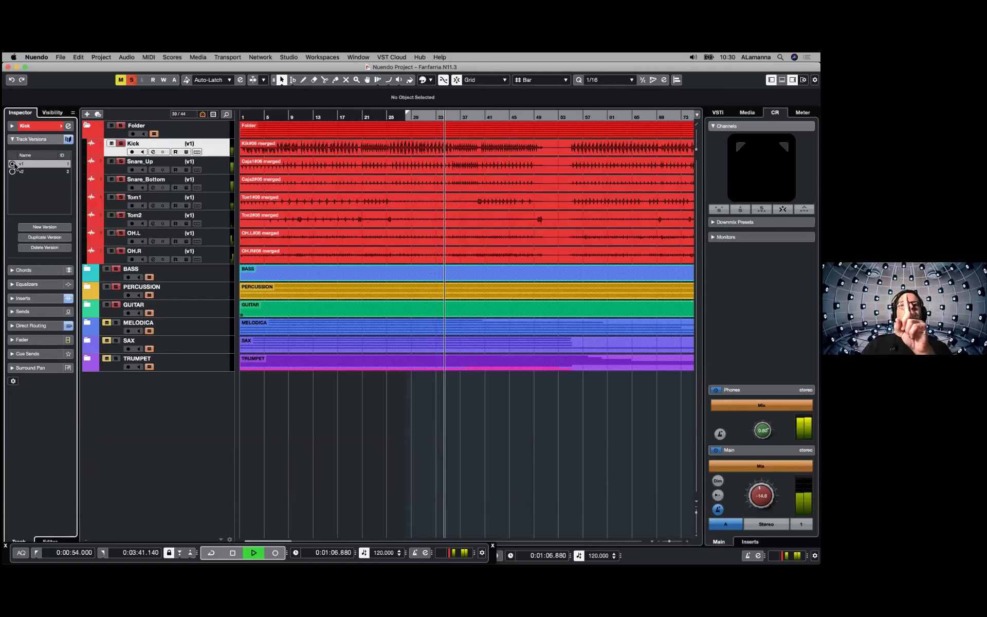
click(14, 172)
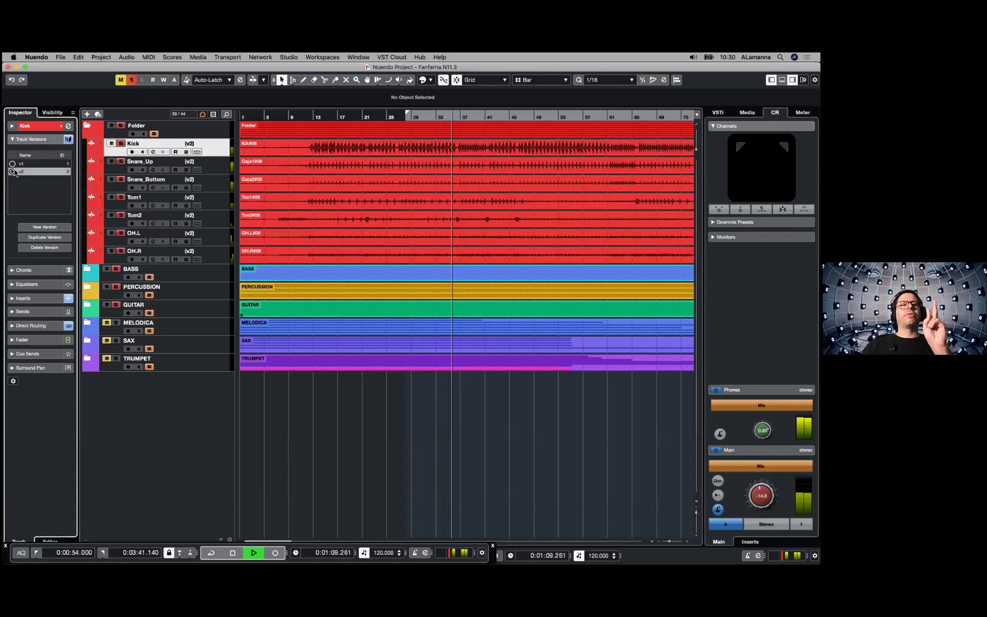
click(13, 165)
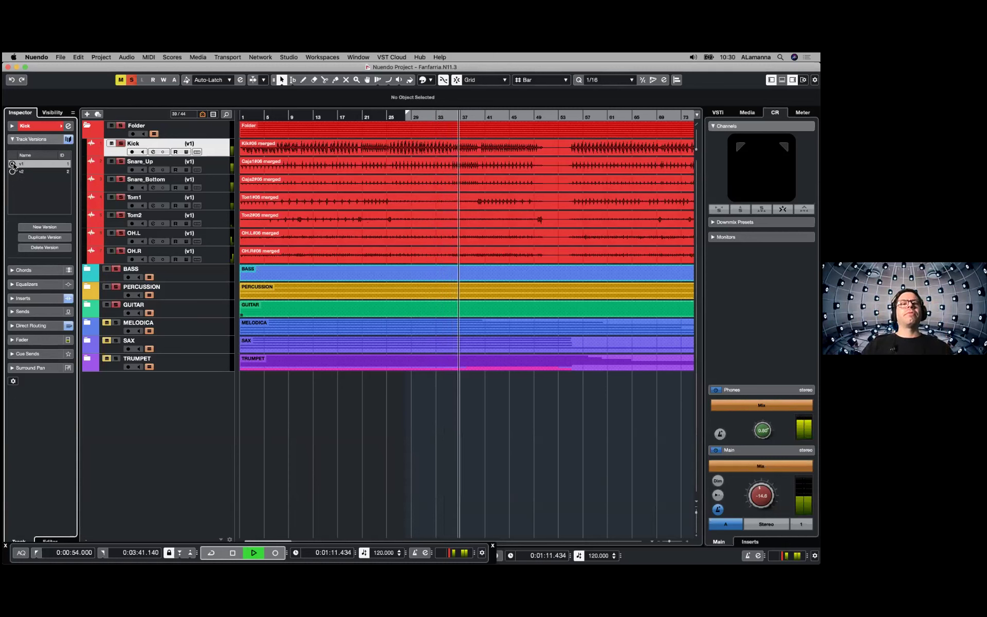
click(14, 172)
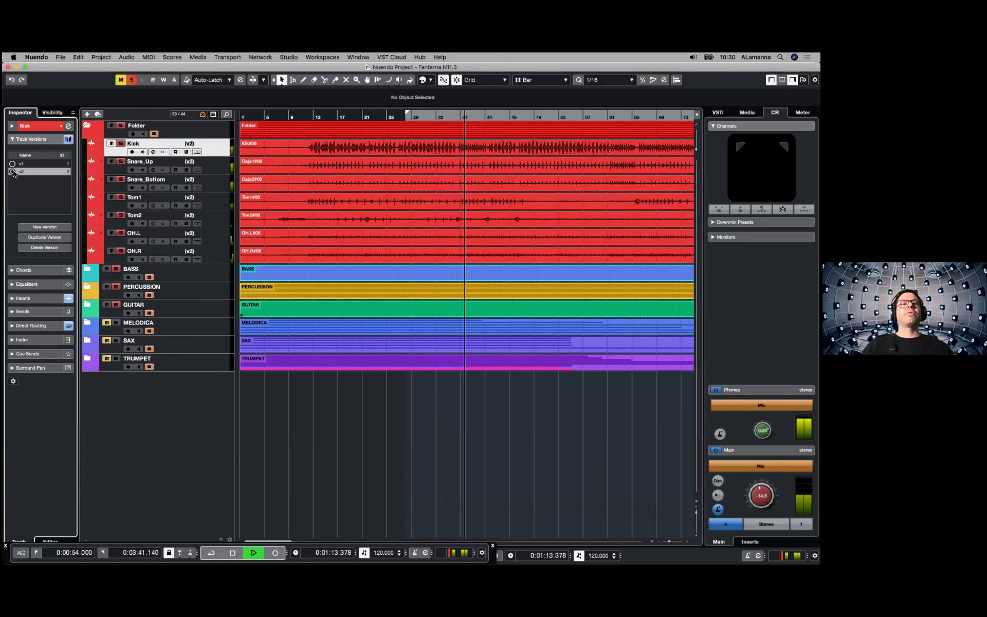
click(12, 164)
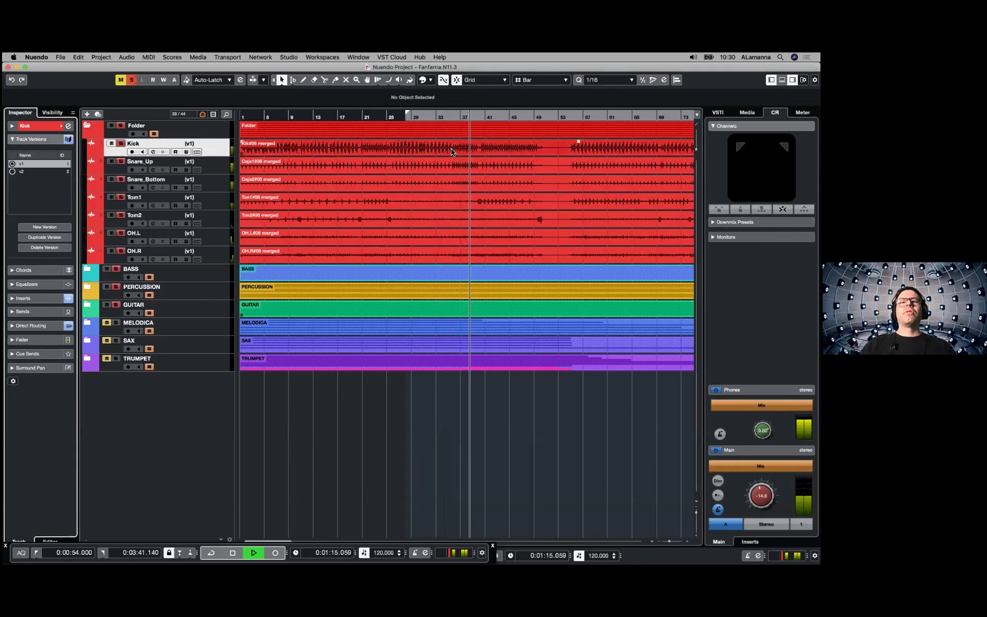
key(space)
Split the v1 drum folder part at bars 37 and 45.
right_click(451, 149)
click(497, 148)
click(454, 134)
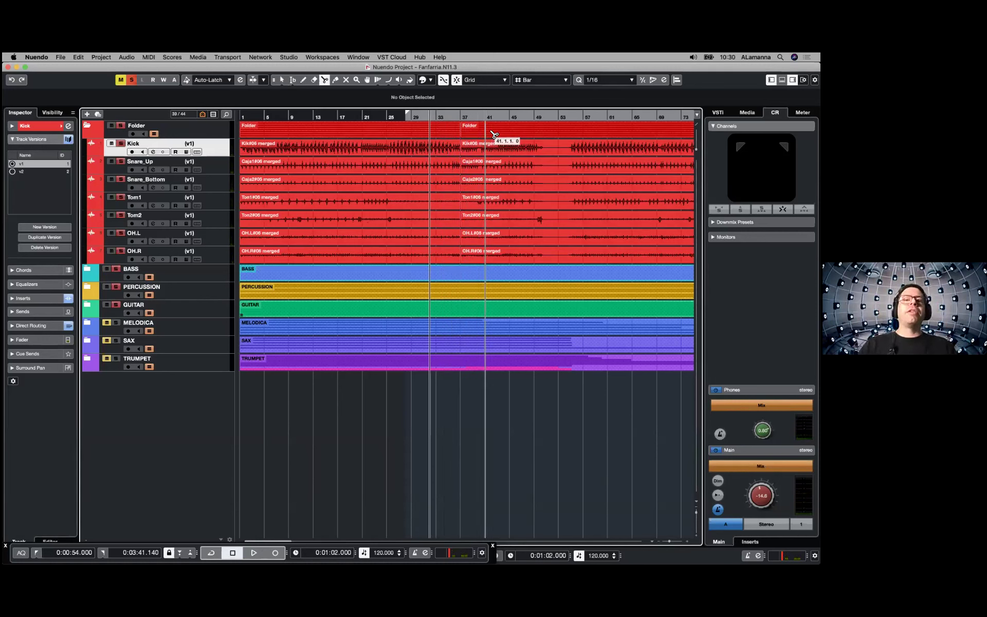
click(519, 136)
key(1)
Copy the v1 drum section from bar 37 to 45 into track version v2 at bar 37.
click(488, 136)
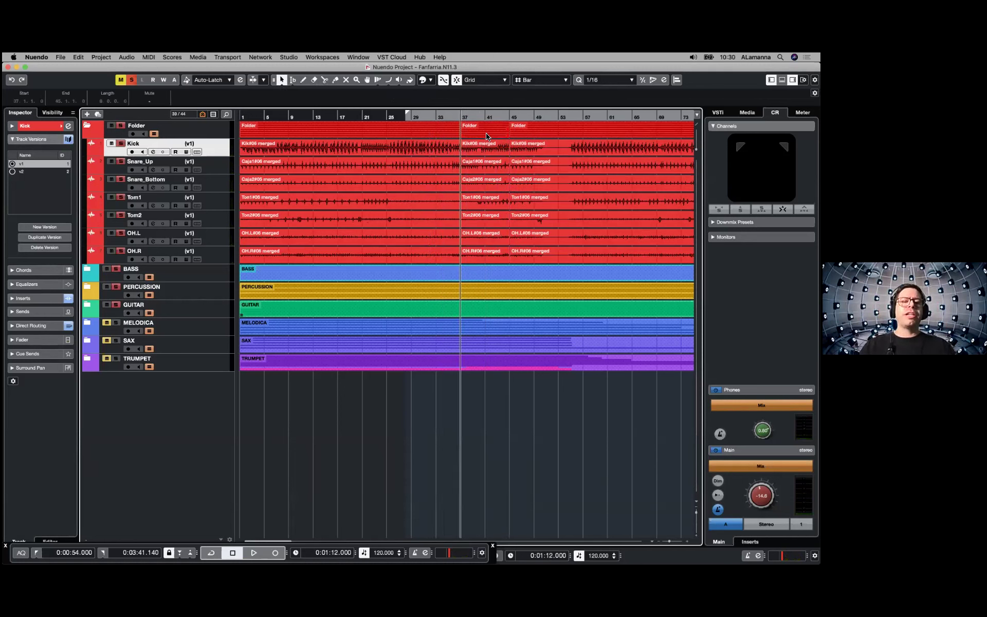
click(31, 171)
key(super+v)
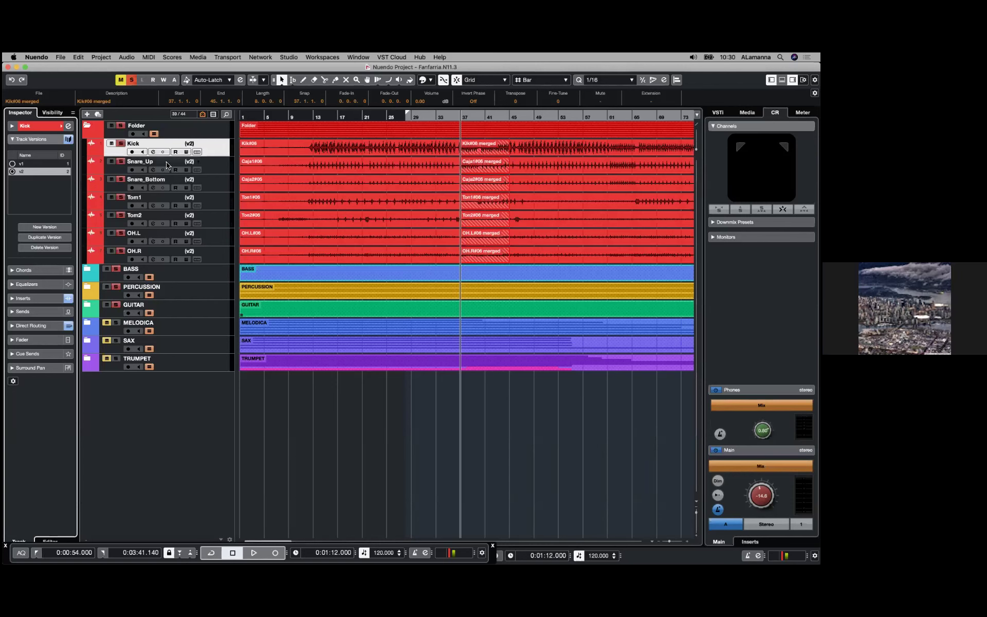
Compare the drums' v1 with the edited v2 by switching between the two track versions, finishing on v1.
click(60, 165)
key(Down)
key(Up)
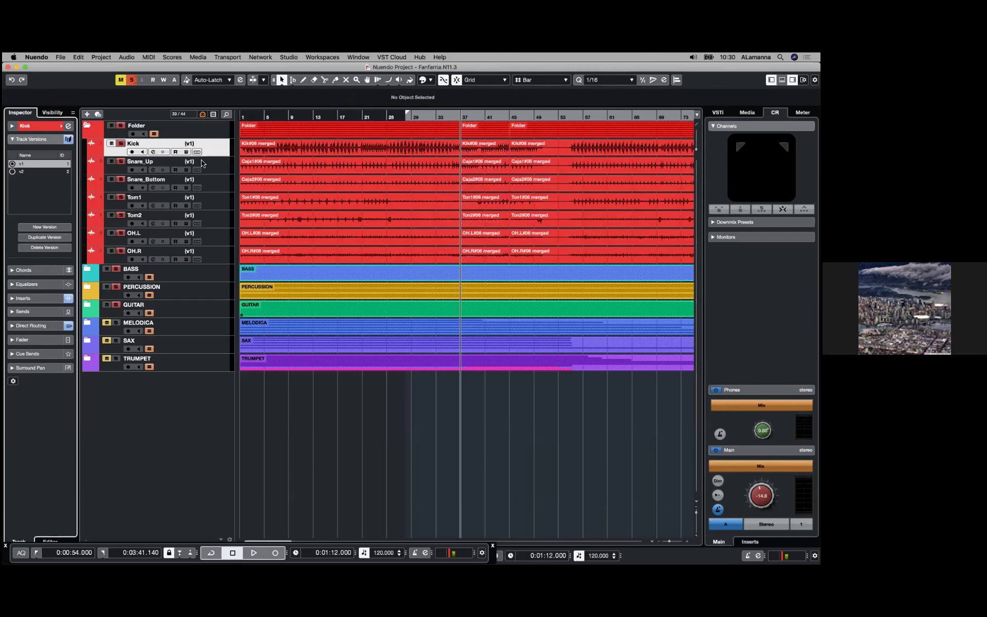
click(28, 170)
click(27, 166)
Open the audio mixdown export and choose Snare_Up, Snare_Bottom and Tom2 in turn as the single channel to export.
click(60, 57)
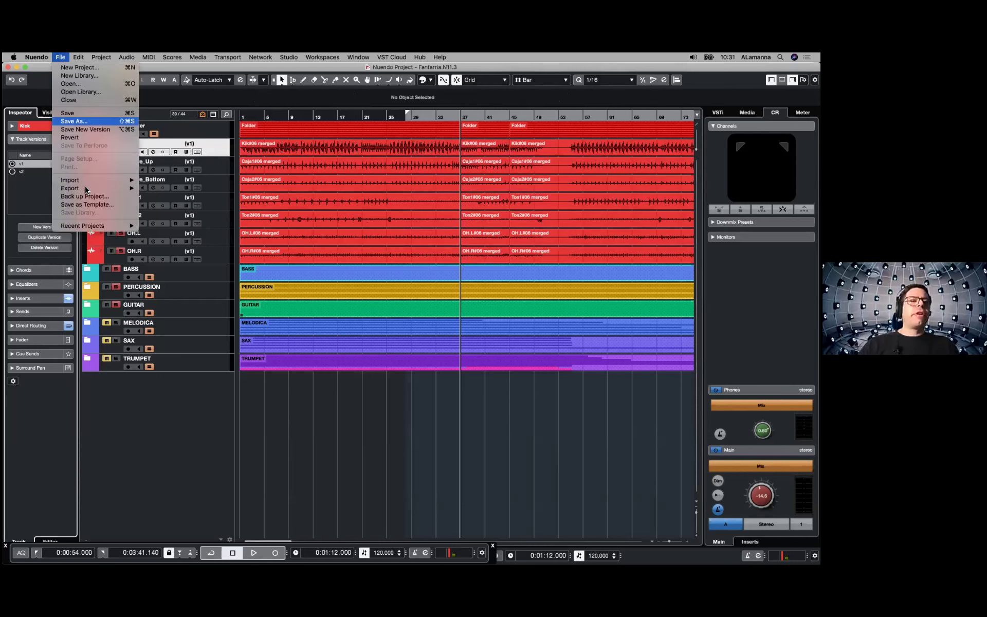
mouse_move(87, 189)
click(171, 188)
drag(335, 70, 454, 104)
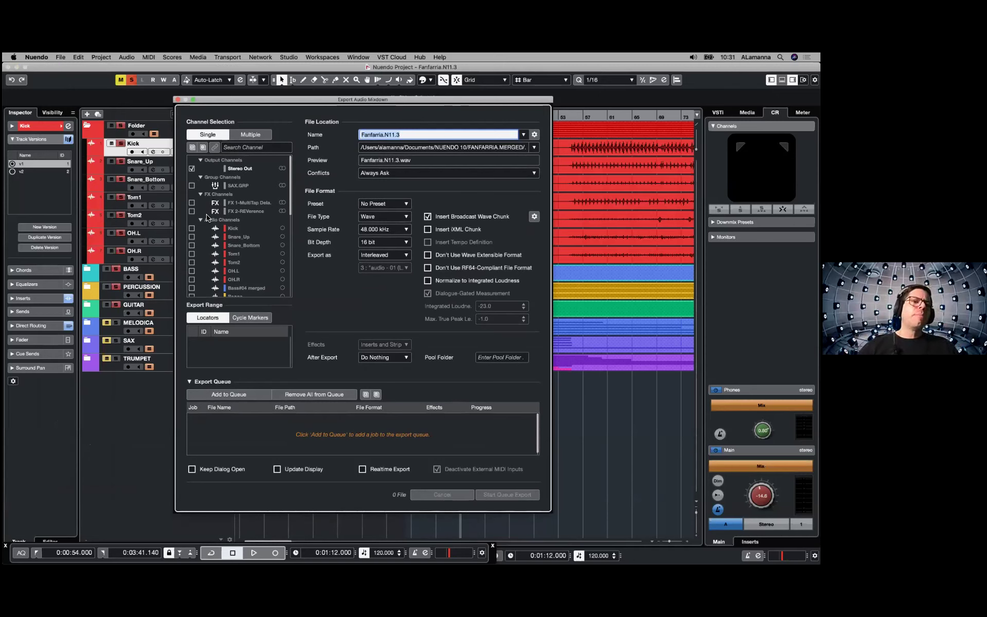
click(192, 237)
click(192, 246)
click(192, 263)
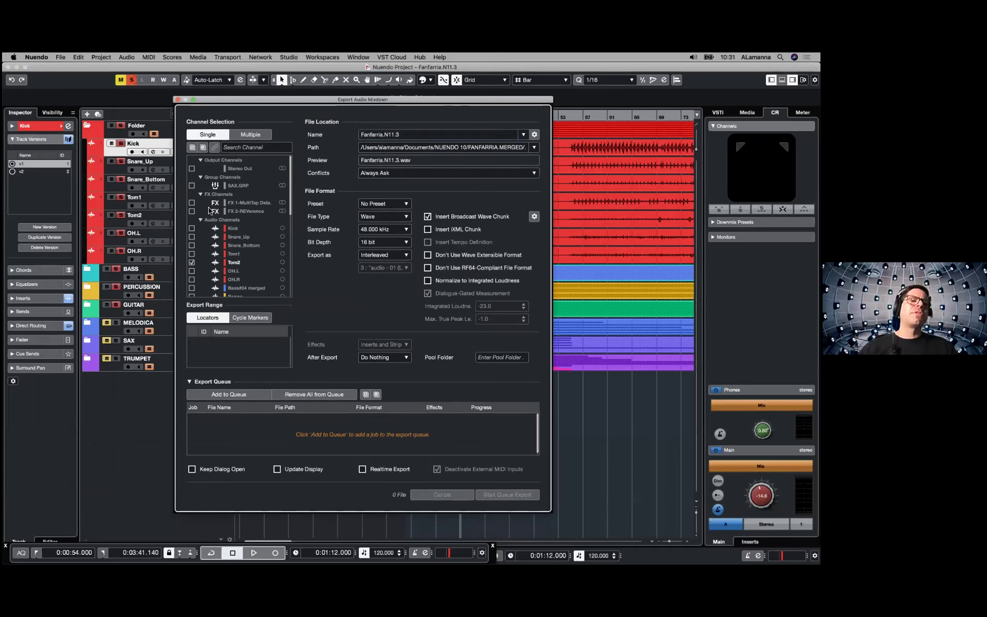
Select Snare_Up, Tom1, Tom2, OH.L, OH.R and Bass#04 merged with Stereo Out for multiple-channel export and add them to the export queue.
click(248, 136)
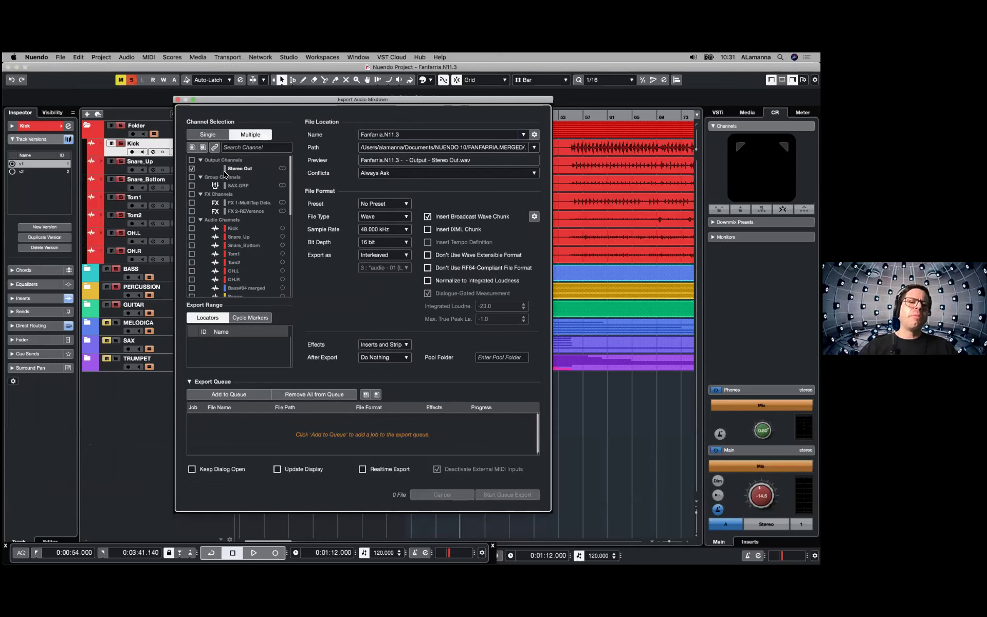
click(192, 237)
click(192, 254)
click(192, 271)
click(192, 262)
click(192, 279)
click(192, 287)
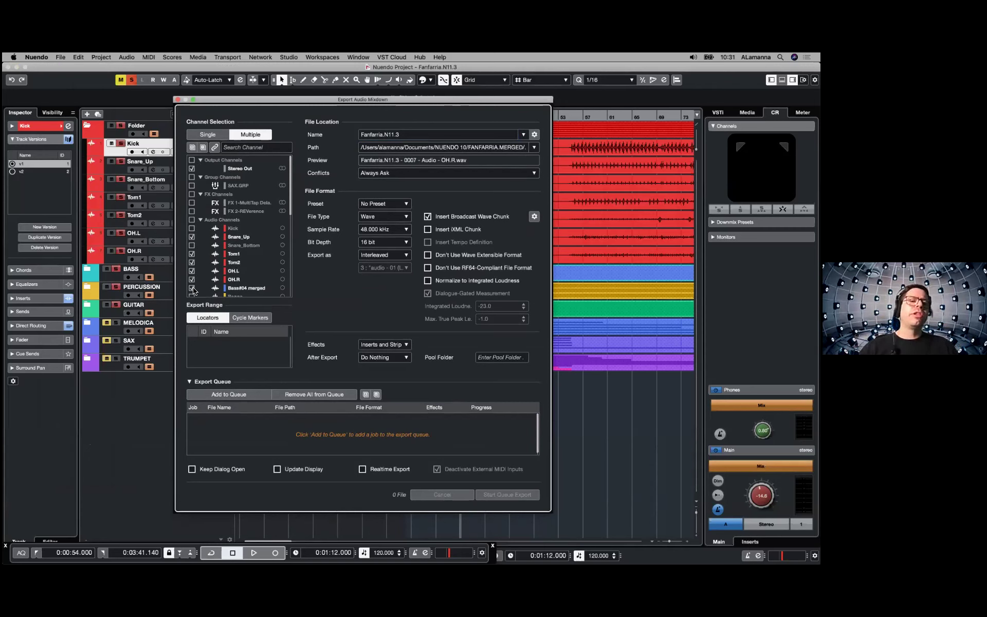
click(238, 397)
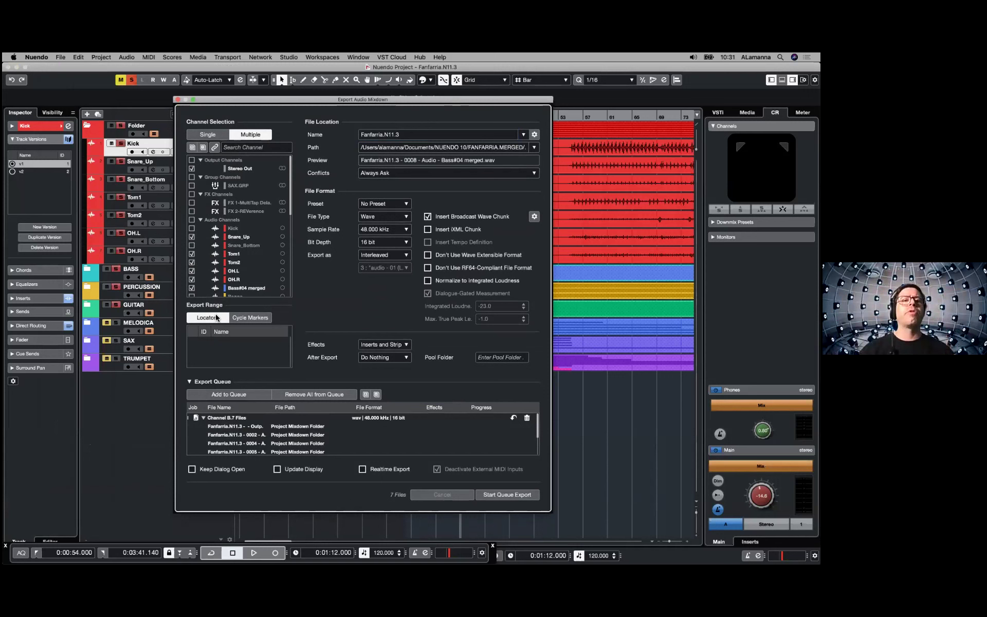
Extend the multiple-channel export selection with Kick, Snare_Bottom and further audio channels, including Iguan#01 merged_1, Melodic#01 merged and MeloDub#02 merged.
drag(408, 103, 396, 96)
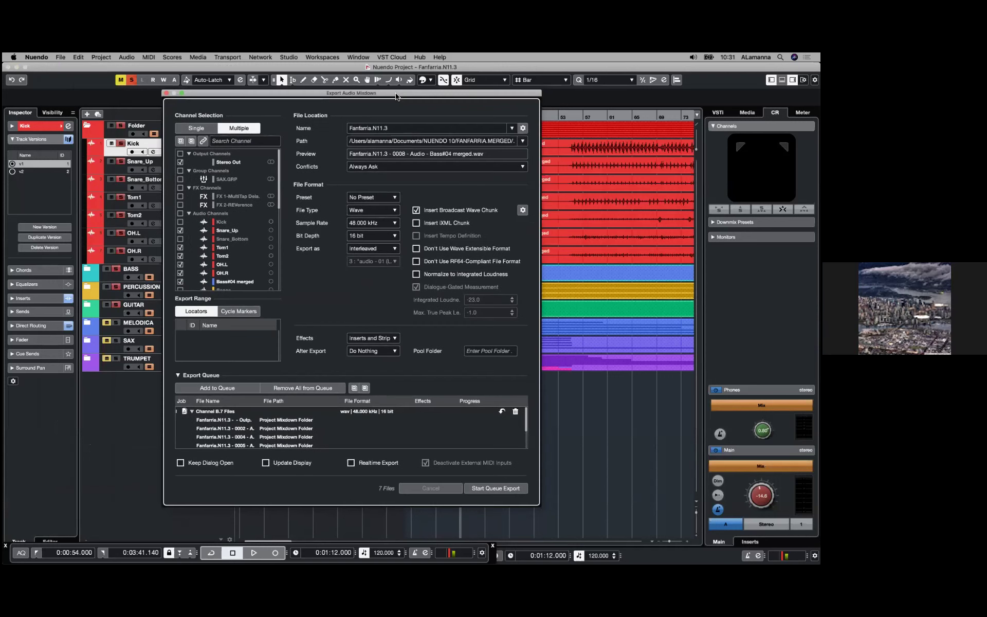
click(180, 221)
click(180, 239)
scroll(187, 240, down, 1)
scroll(186, 241, down, 5)
click(180, 216)
click(180, 226)
click(180, 242)
click(180, 251)
click(180, 259)
scroll(181, 246, down, 4)
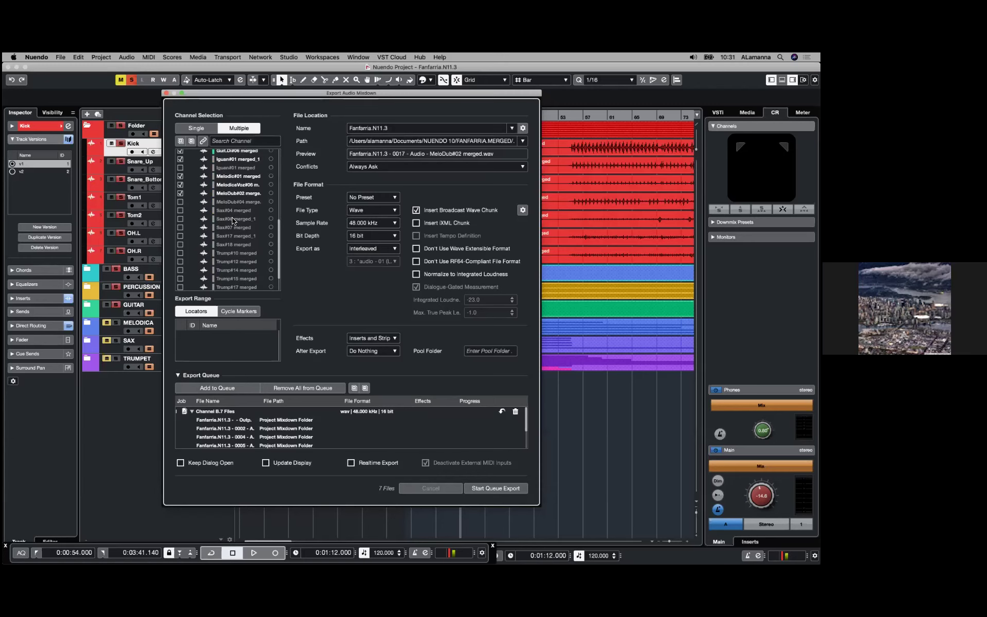
scroll(238, 220, up, 10)
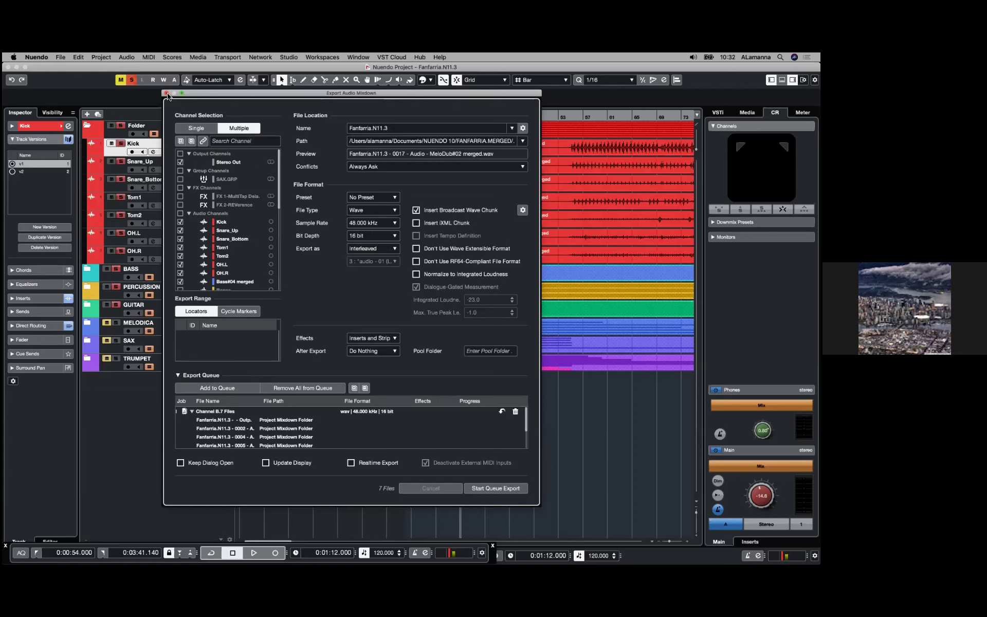
Close the audio mixdown export and open the recent project THRIVEN.10.ImmersiveLook1 from the Steinberg hub.
click(167, 94)
click(420, 57)
click(437, 68)
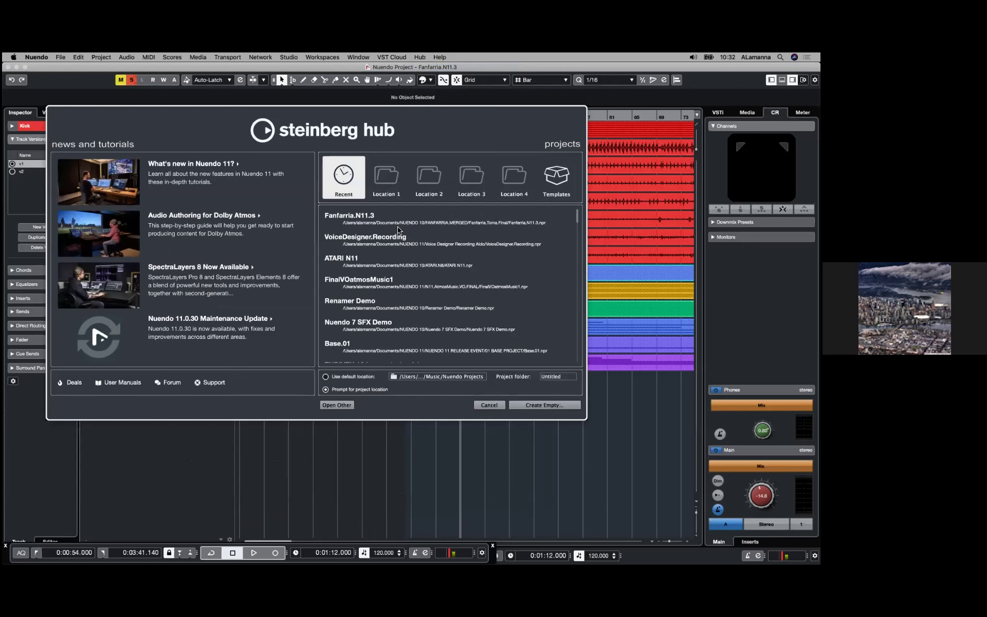
scroll(399, 236, down, 4)
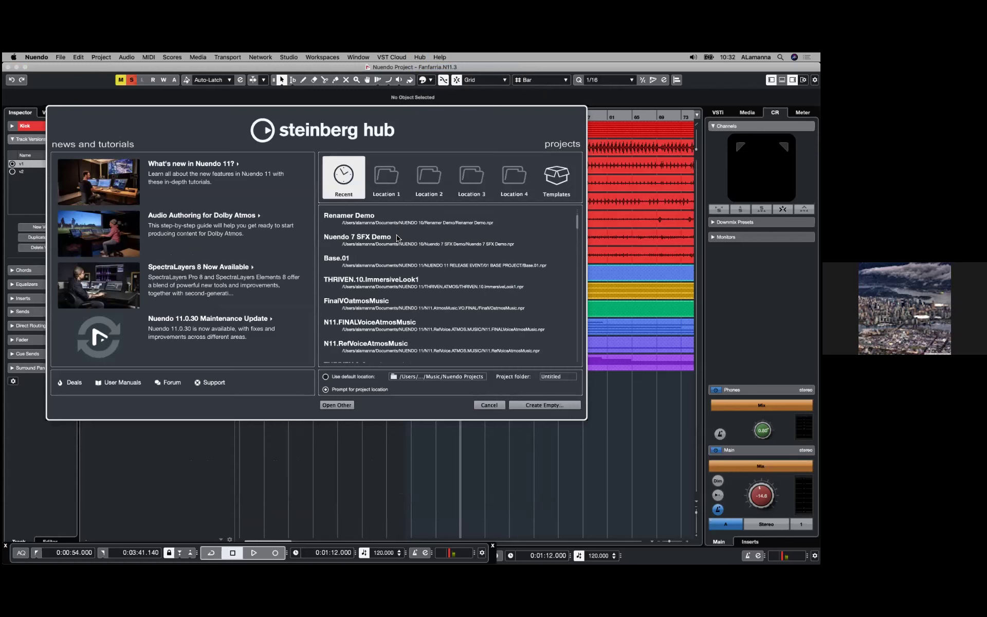
click(408, 281)
click(534, 407)
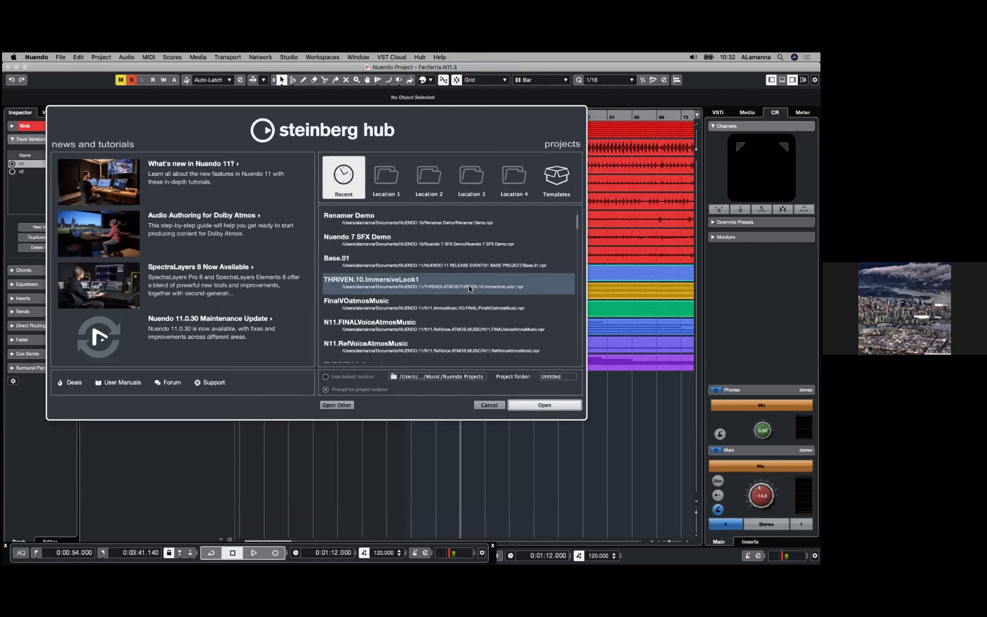
click(463, 227)
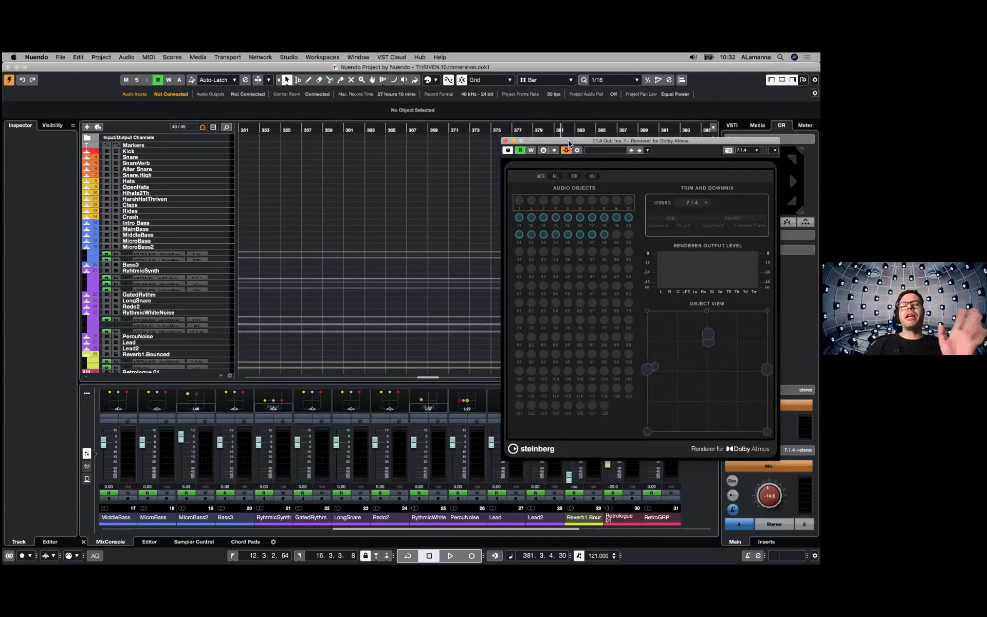
Set the project cursor to bar 9 and reposition the Dolby Atmos renderer window beside the start of the arrangement.
drag(557, 148, 570, 143)
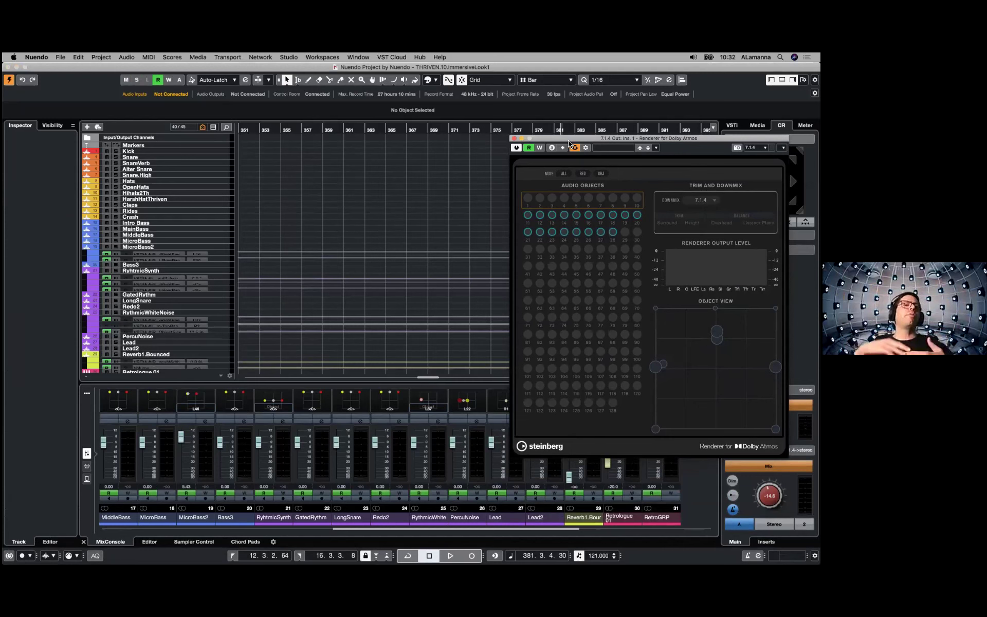
scroll(319, 174, left, 15)
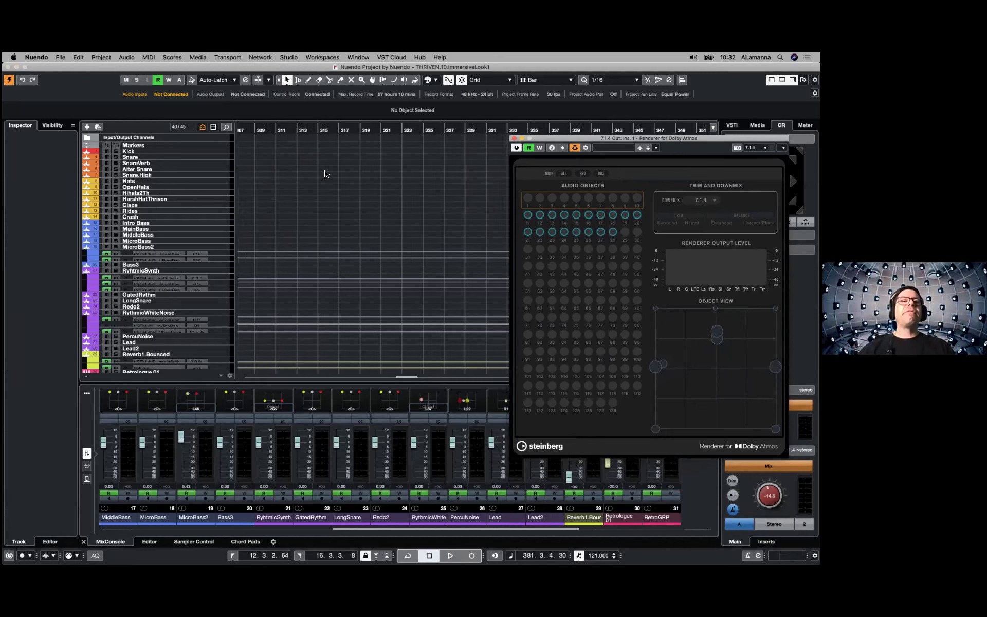
scroll(324, 174, left, 7)
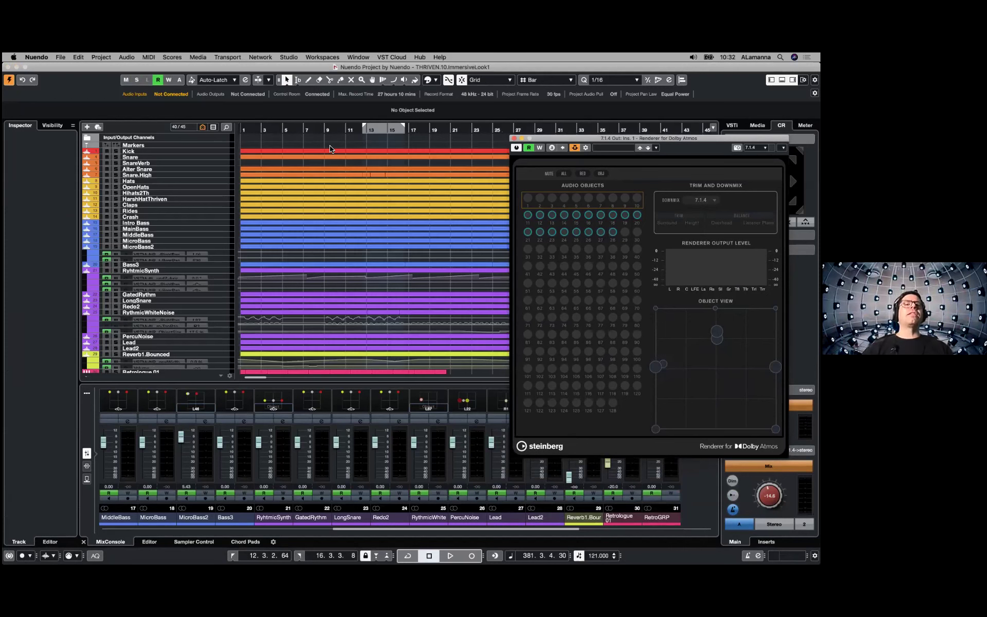
click(327, 132)
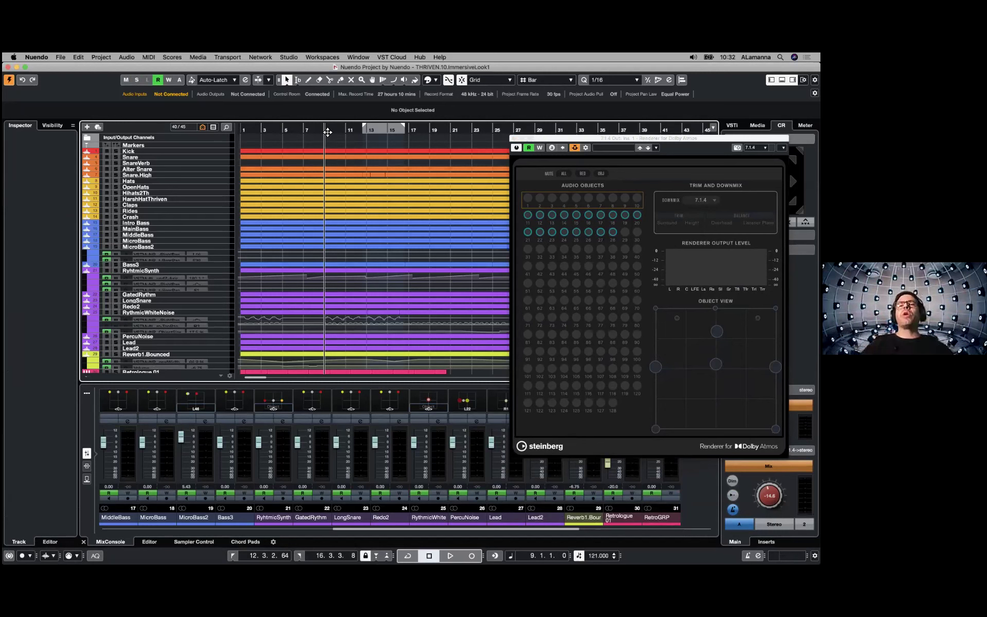
drag(566, 143, 487, 112)
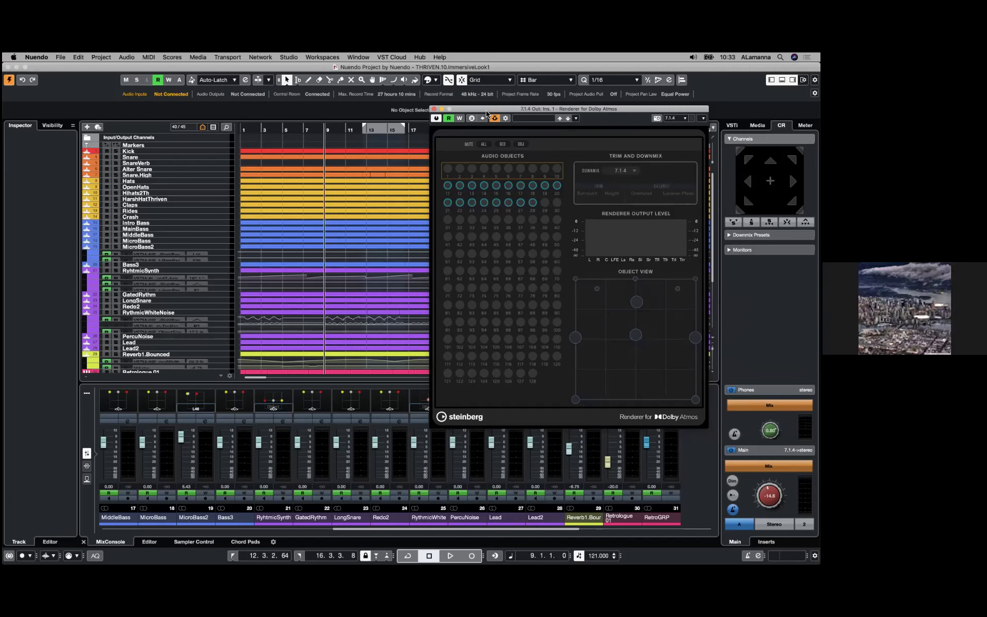
drag(487, 113, 512, 109)
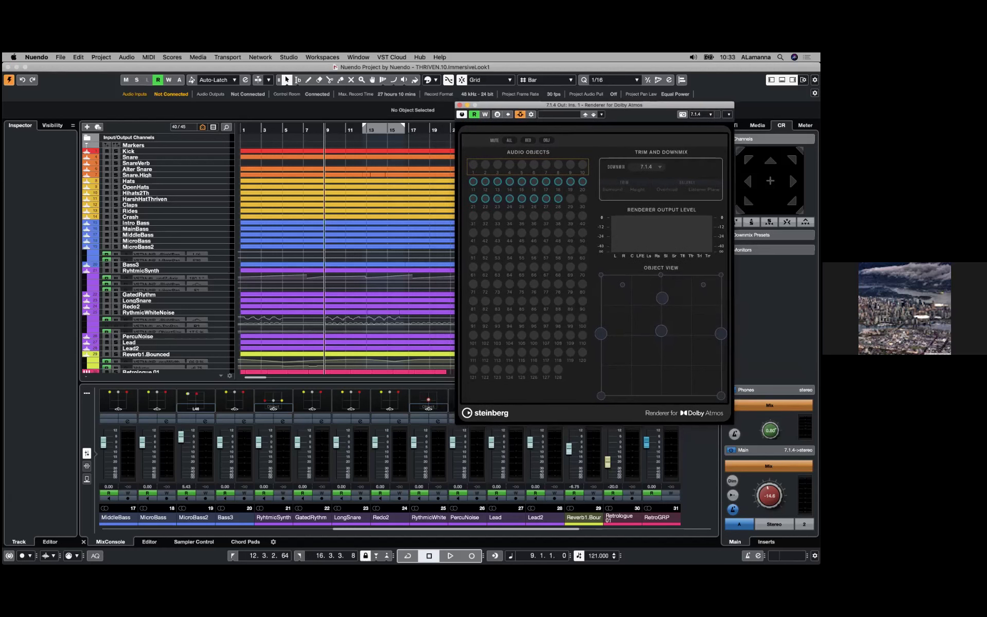
Start playback from bar 9, select the MicroBass2 track and enlarge the track heights to show the panning automation.
key(space)
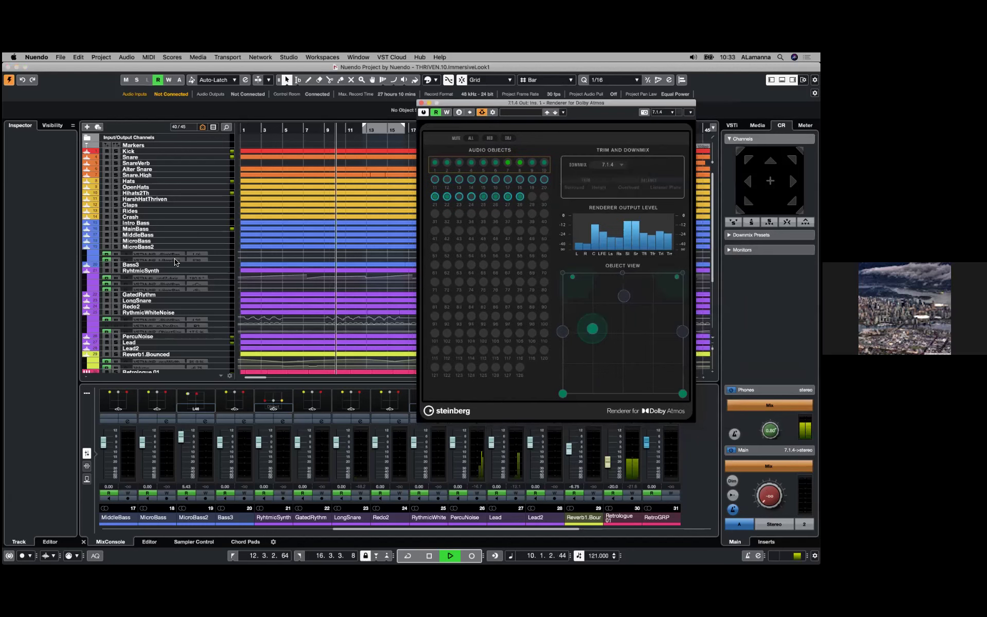
click(149, 246)
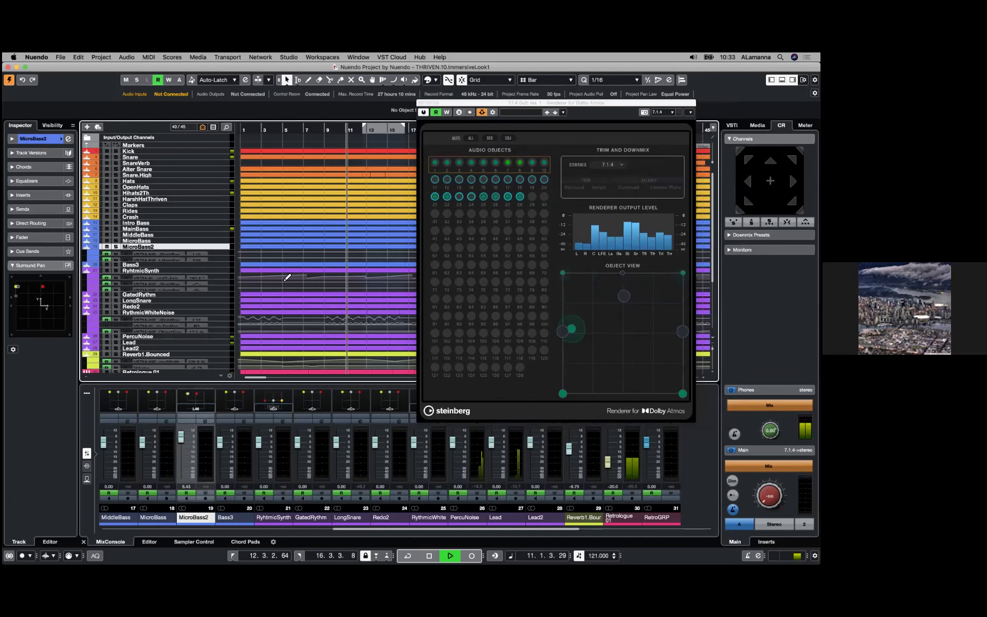
scroll(287, 280, down, 6)
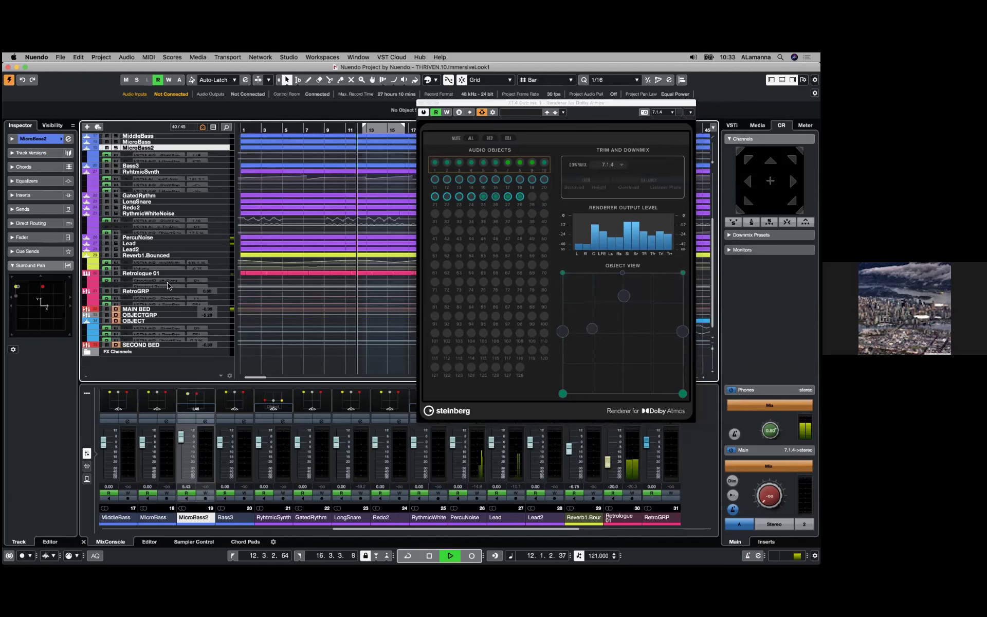
key(shift+h)
key(shift+h)
key(shift+h)
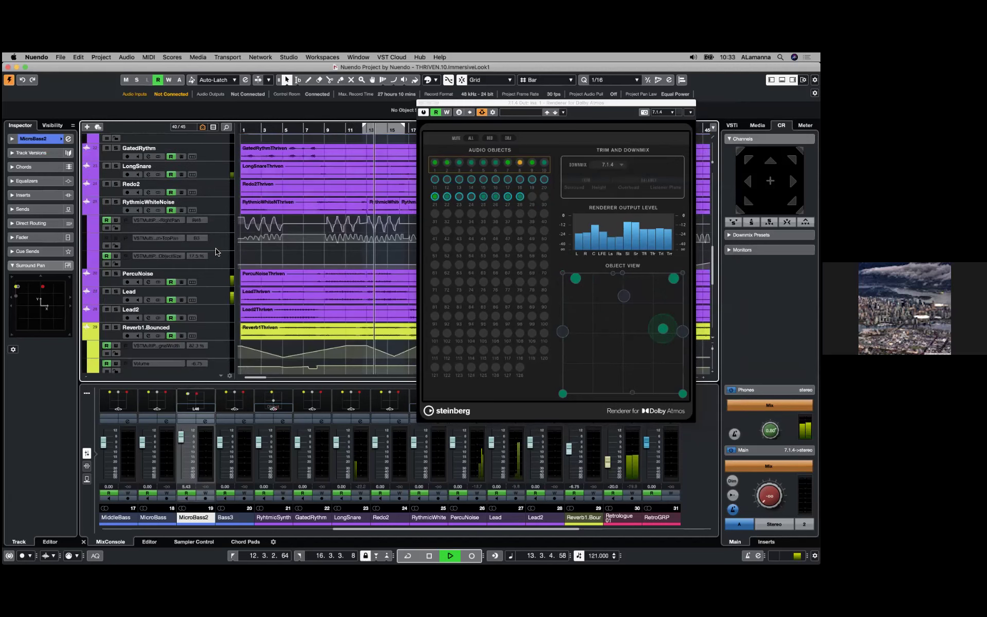
Select the OBJECT track between OBJECTGRP and SECOND BED during playback, and stop the transport.
scroll(215, 256, down, 3)
scroll(215, 261, down, 4)
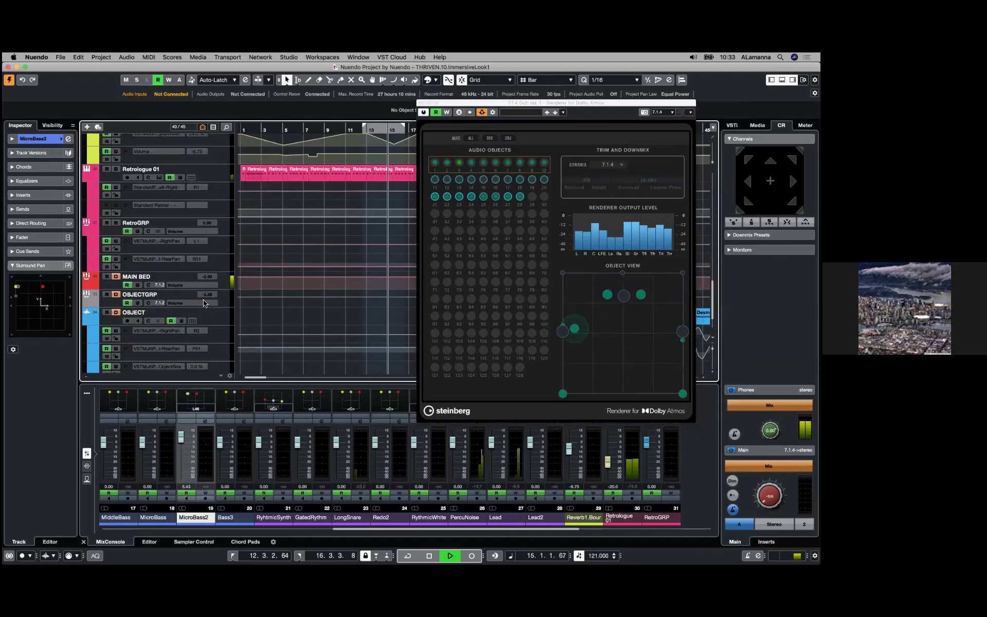
scroll(235, 282, down, 1)
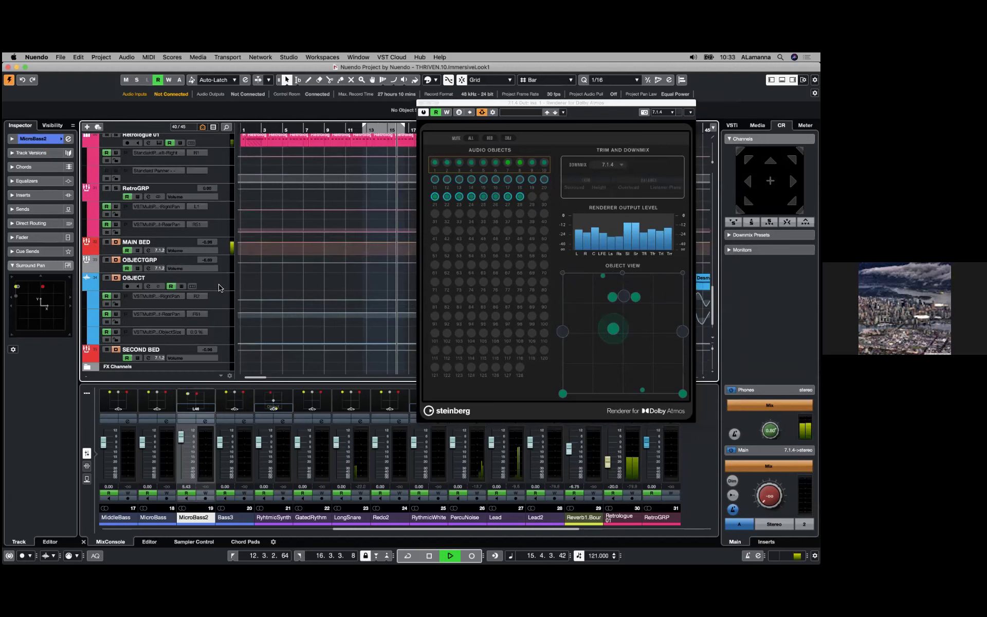
click(232, 282)
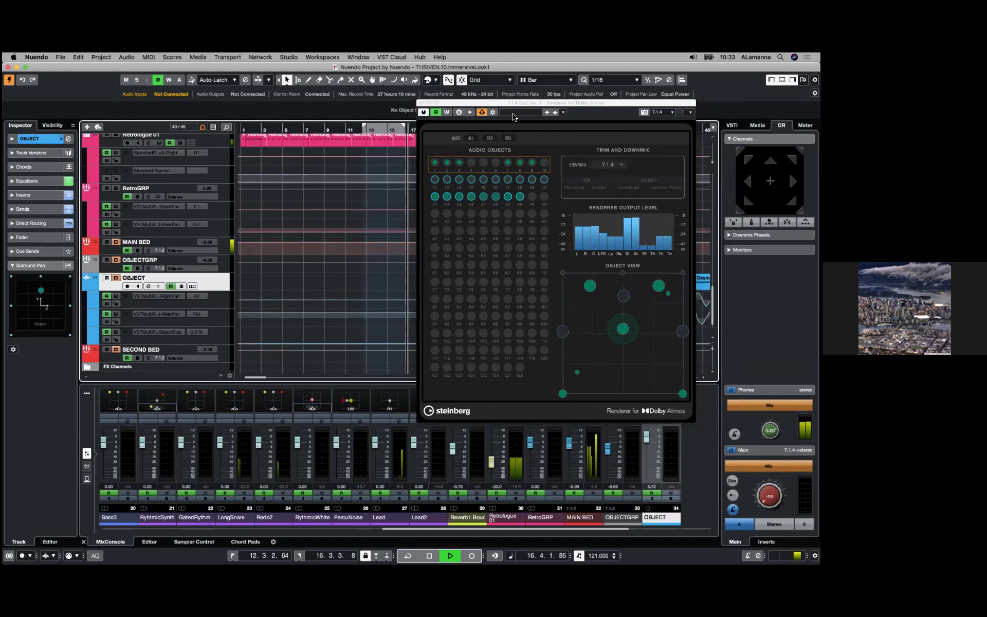
key(space)
Raise the Control Room's Main level to about -14 dB and move the Dolby Atmos renderer window away from the tracks.
click(464, 129)
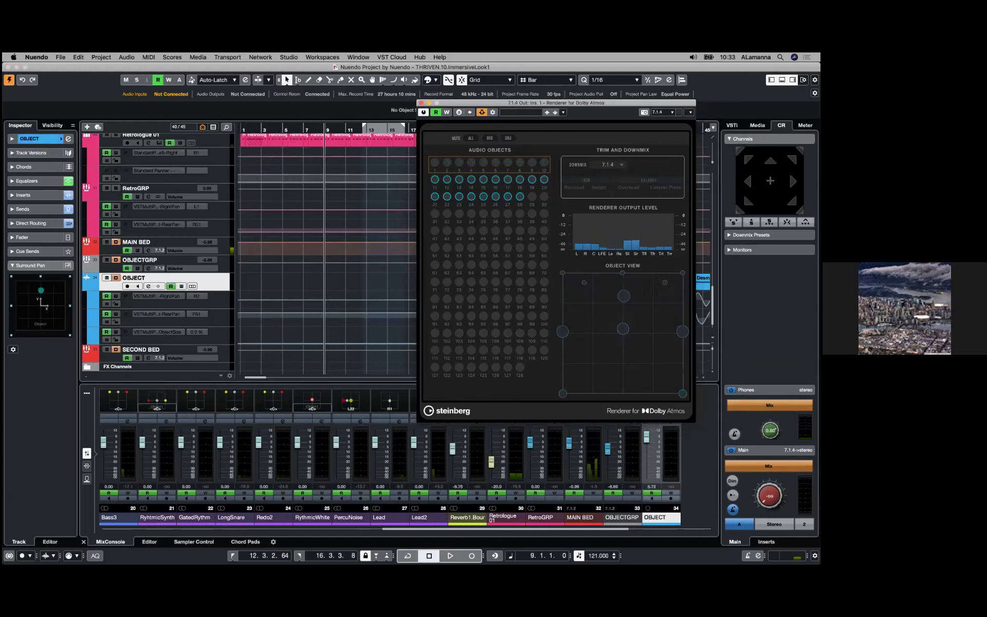
click(770, 315)
drag(769, 496, 770, 467)
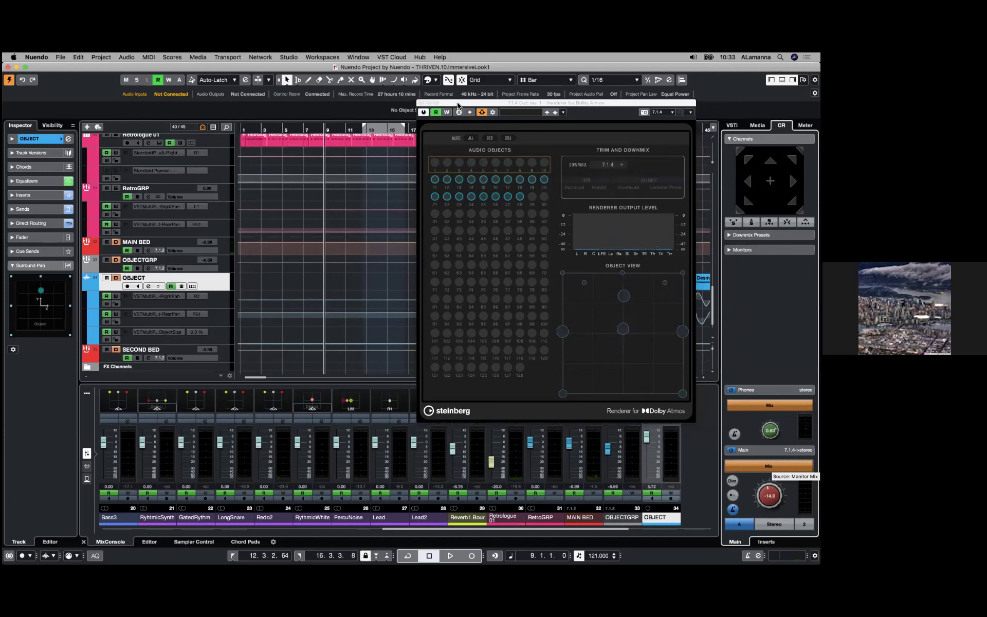
drag(458, 105, 464, 107)
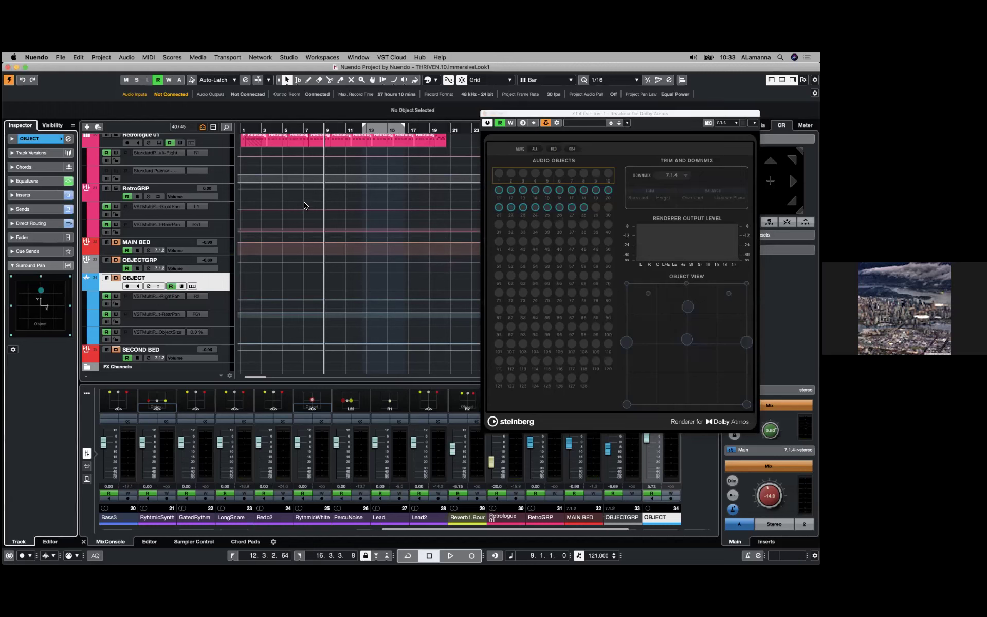
Open the OBJECT track's VST MultiPanner, lower the sound object to floor height in the rear view, and close the panner.
double_click(60, 298)
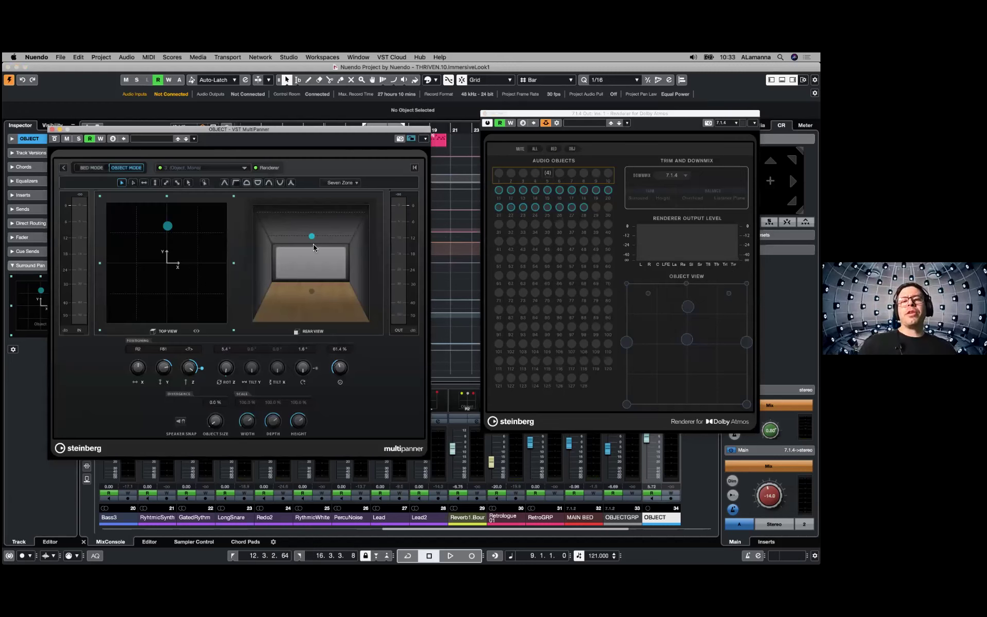
mouse_move(311, 236)
mouse_down()
mouse_move(302, 280)
mouse_move(307, 251)
mouse_up()
drag(286, 355, 208, 418)
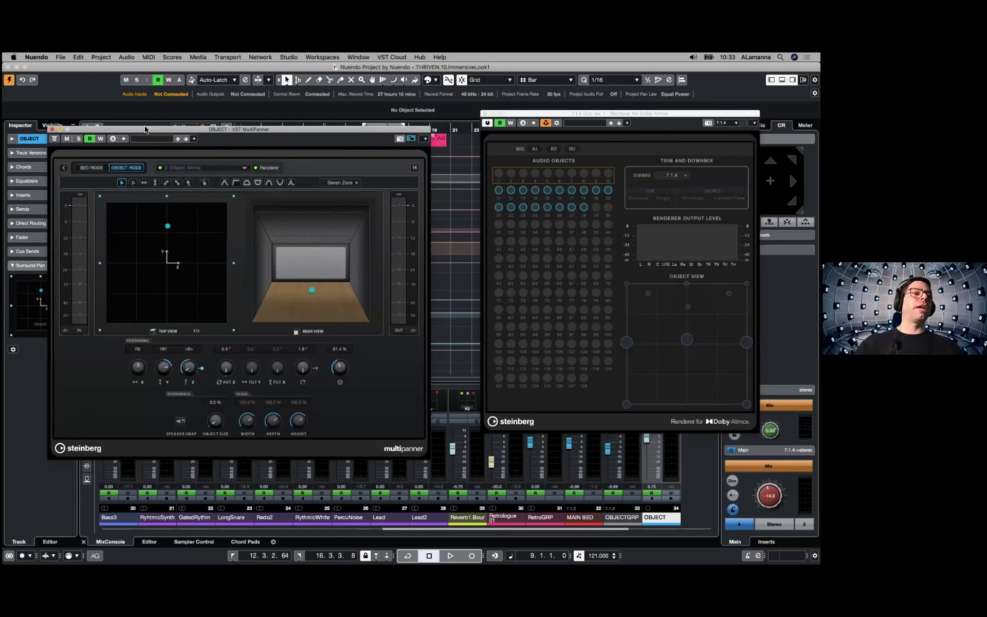
key(super+w)
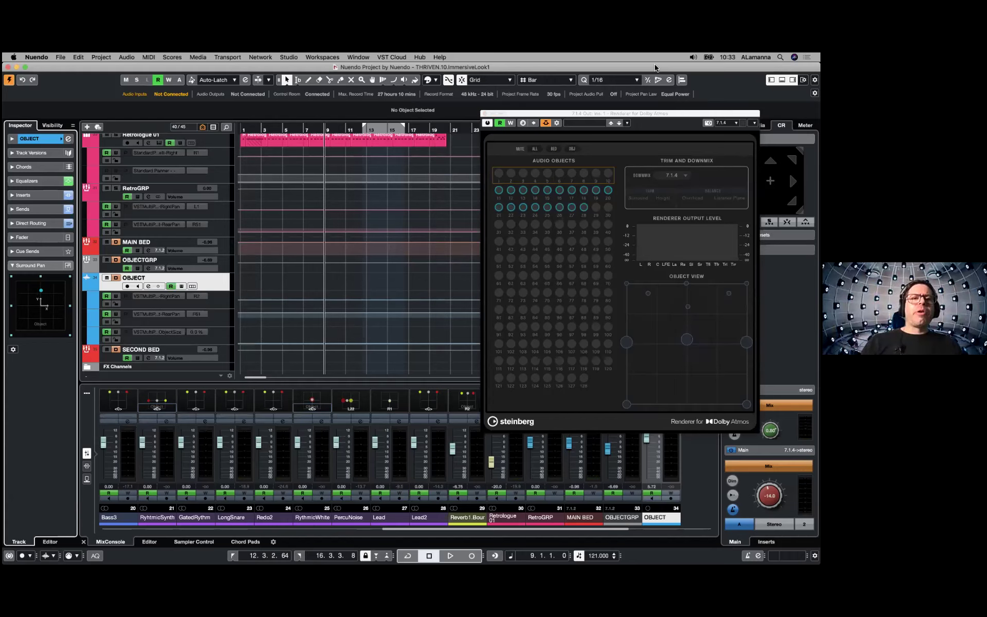
key(ctrl+Right)
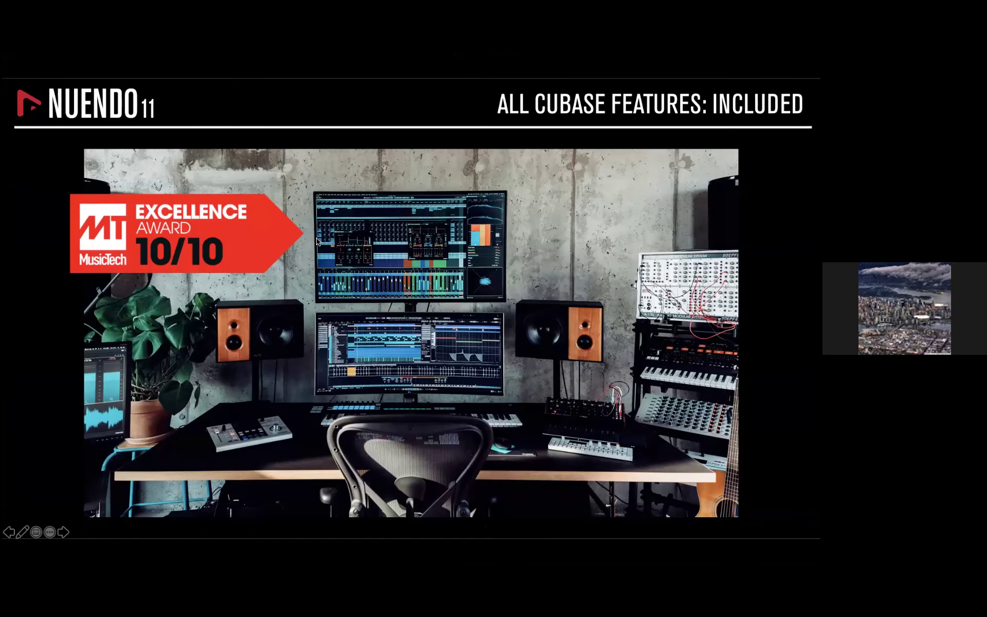
key(Right)
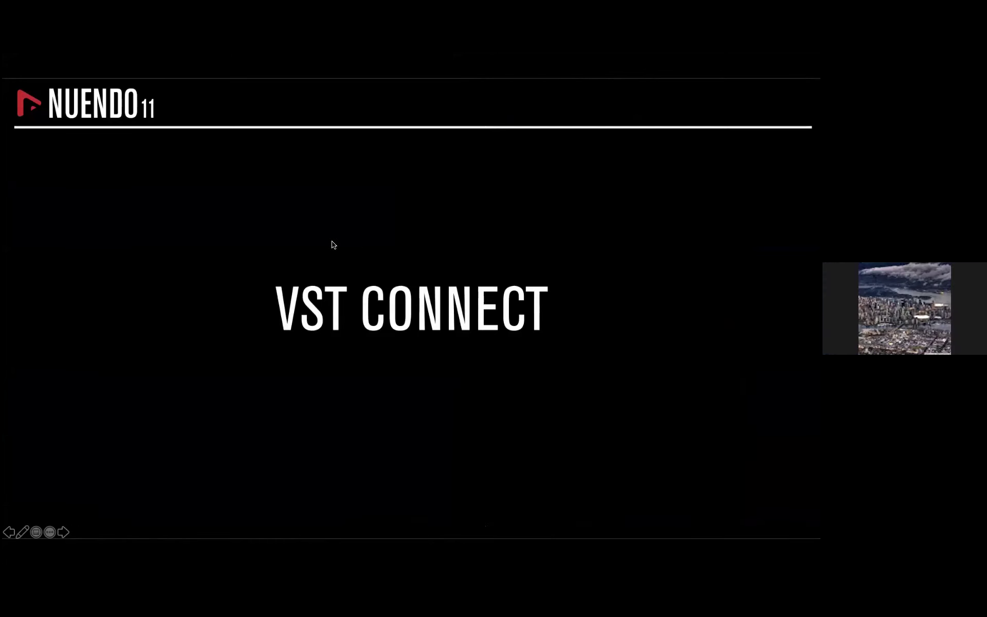
key(Right)
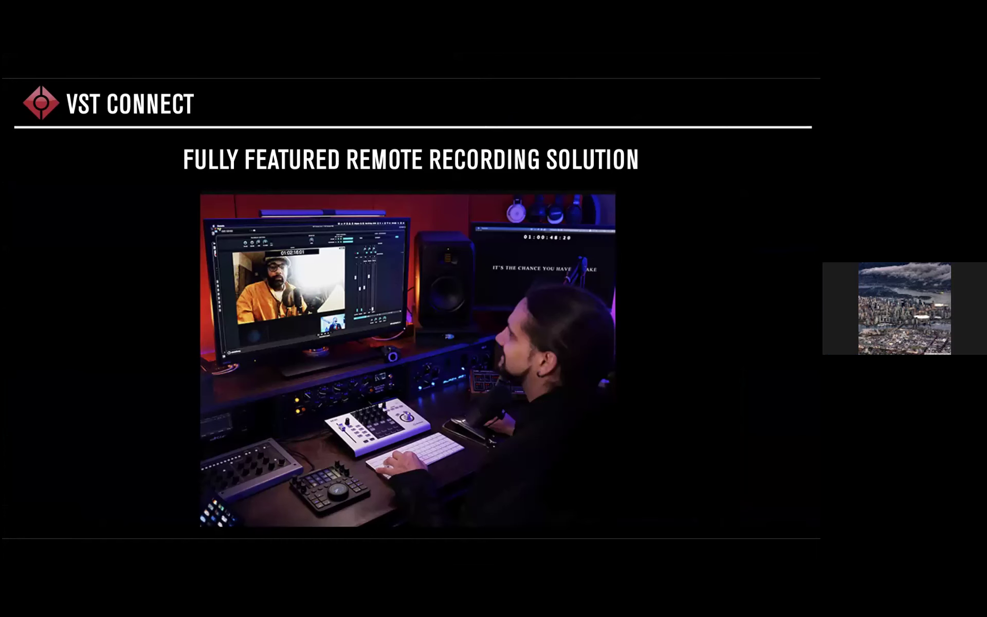
Return to Nuendo and close the THRIVEN.10.ImmersiveLook1 project without saving it.
key(ctrl+Left)
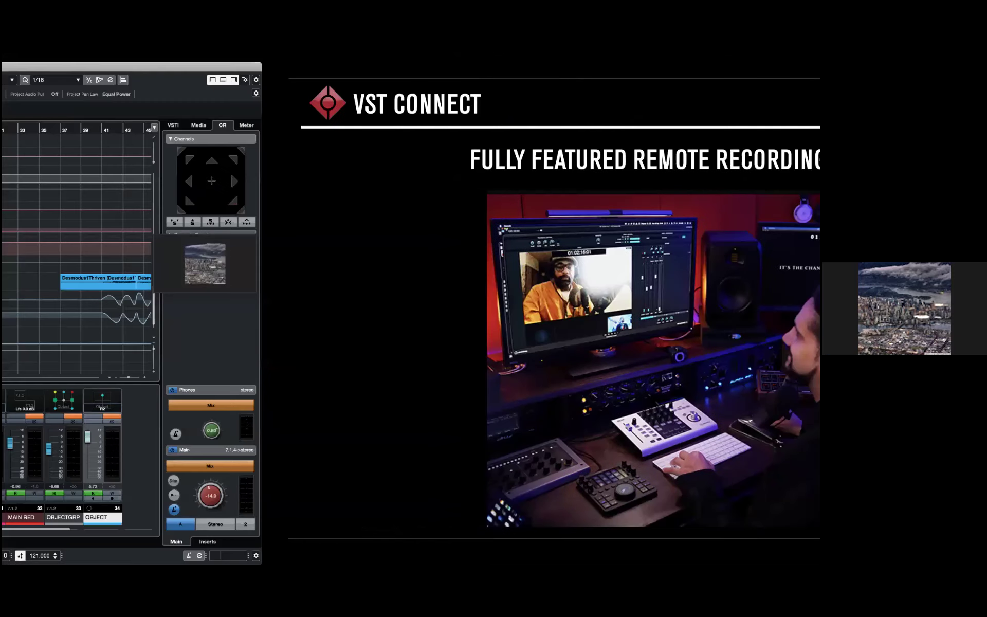
key(super+w)
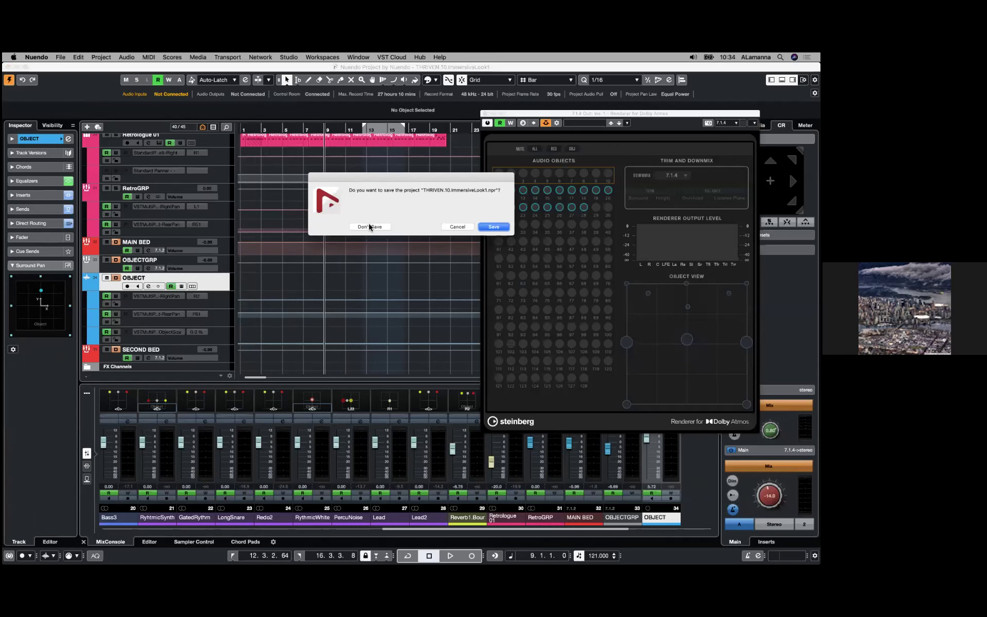
click(368, 226)
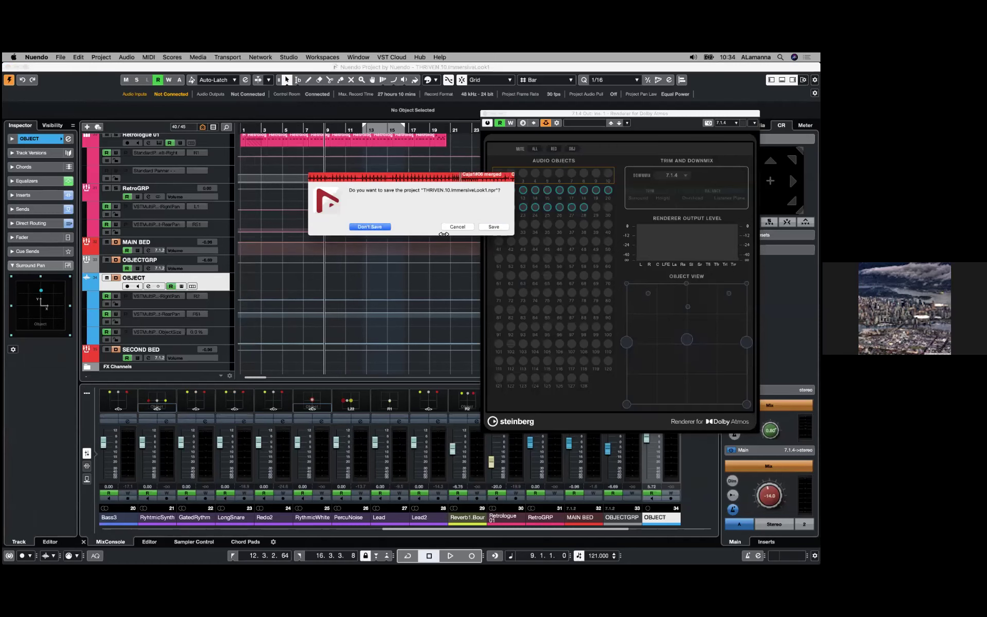
Switch to the full-screen presentation at the VST Connect slide.
key(ctrl+Right)
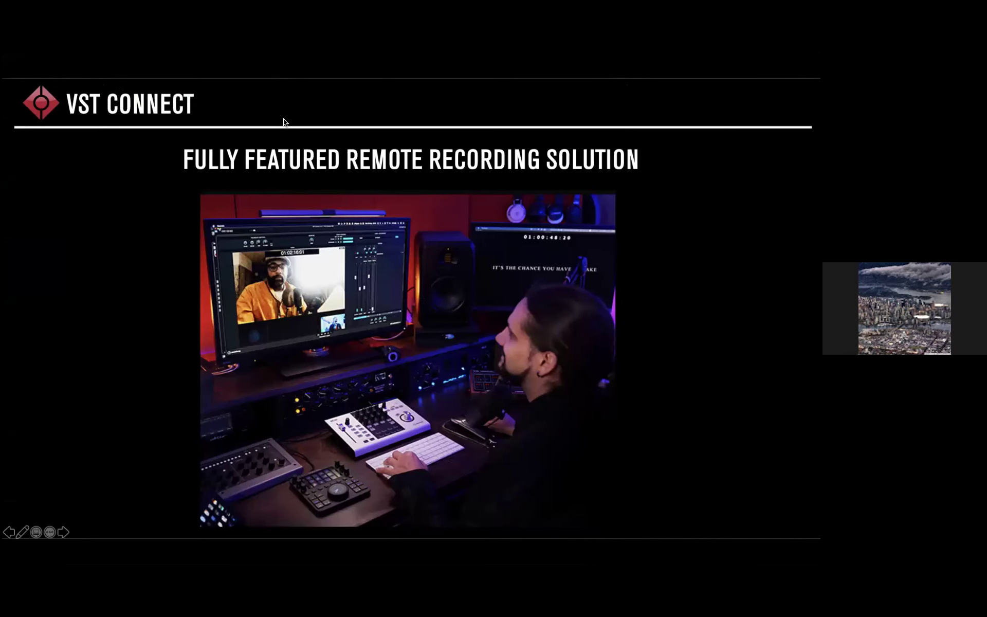
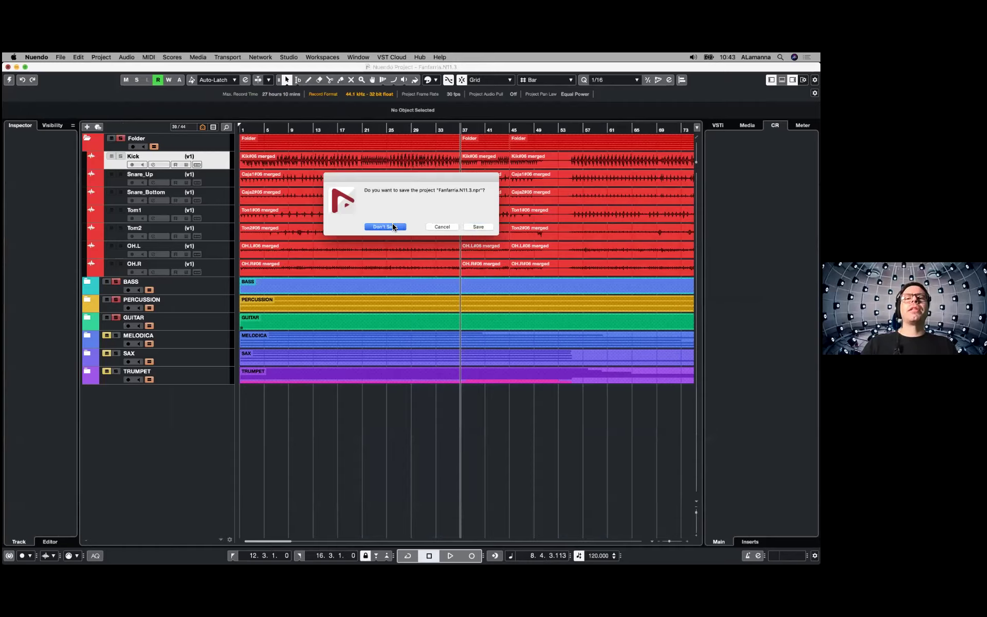
Reopen the Steinberg Hub, open the recent Nuendo 7 SFX Demo project, and narrow its project window.
click(420, 57)
click(433, 68)
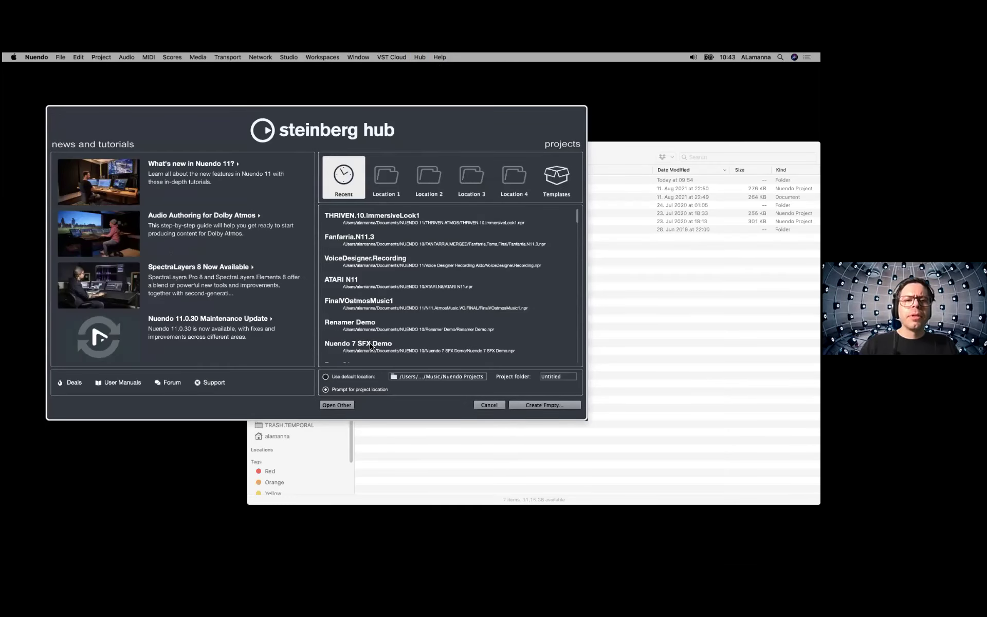
click(443, 354)
click(565, 405)
mouse_move(4, 128)
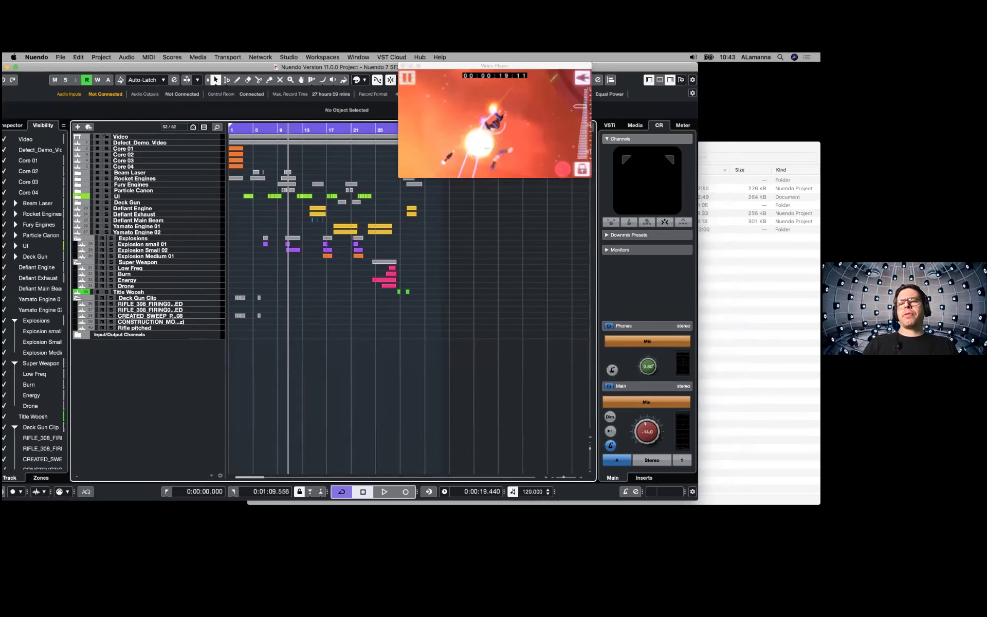
drag(520, 521, 489, 540)
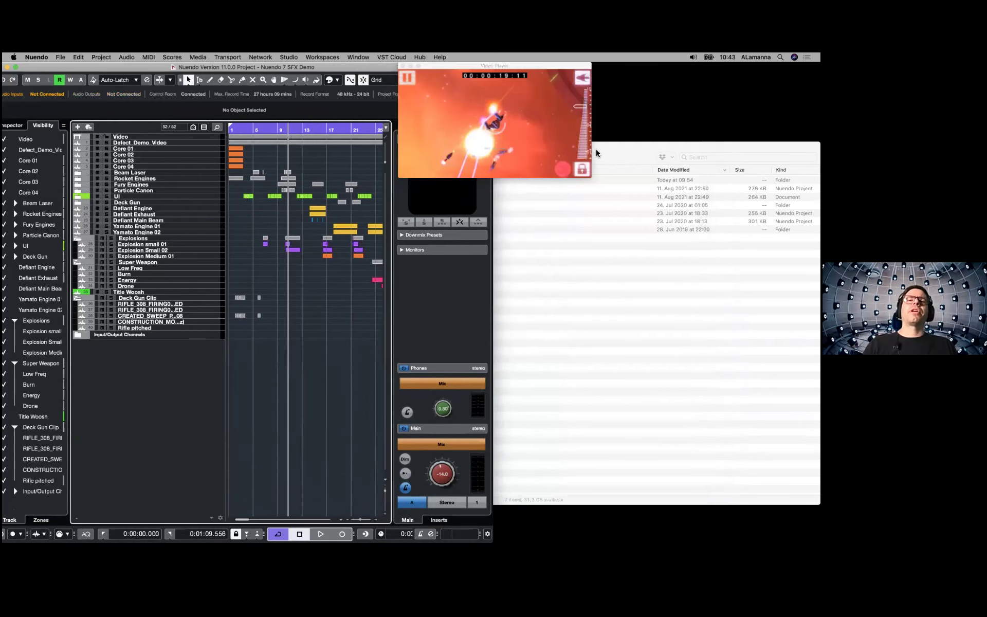
Leave Nuendo for the desktop and launch Wwise alongside the project.
click(671, 120)
click(344, 249)
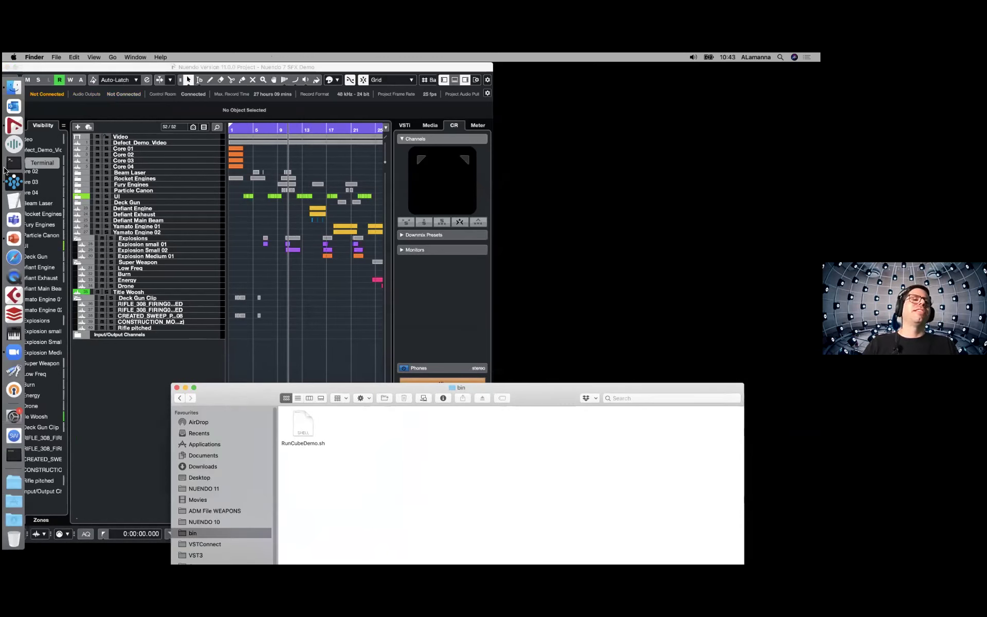
click(6, 184)
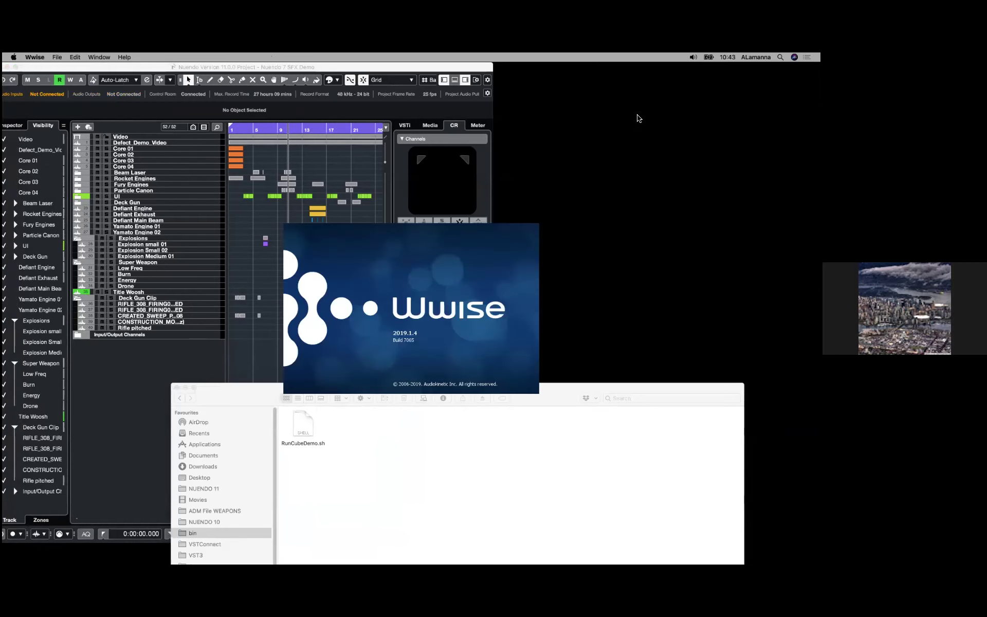
Return to Nuendo and apply the GAC workspace to the SFX demo project.
click(447, 70)
click(323, 57)
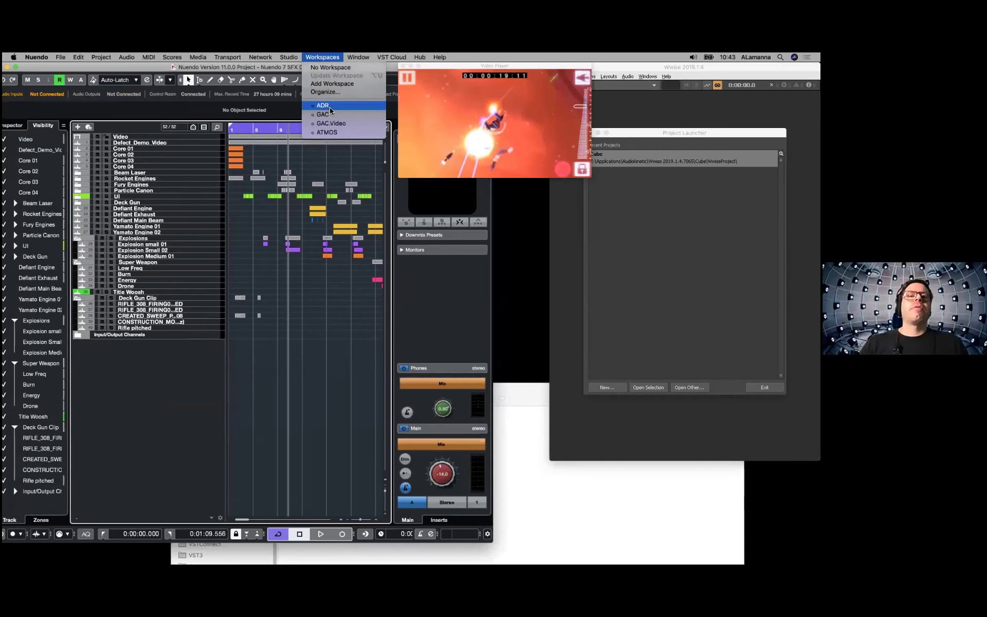
click(332, 115)
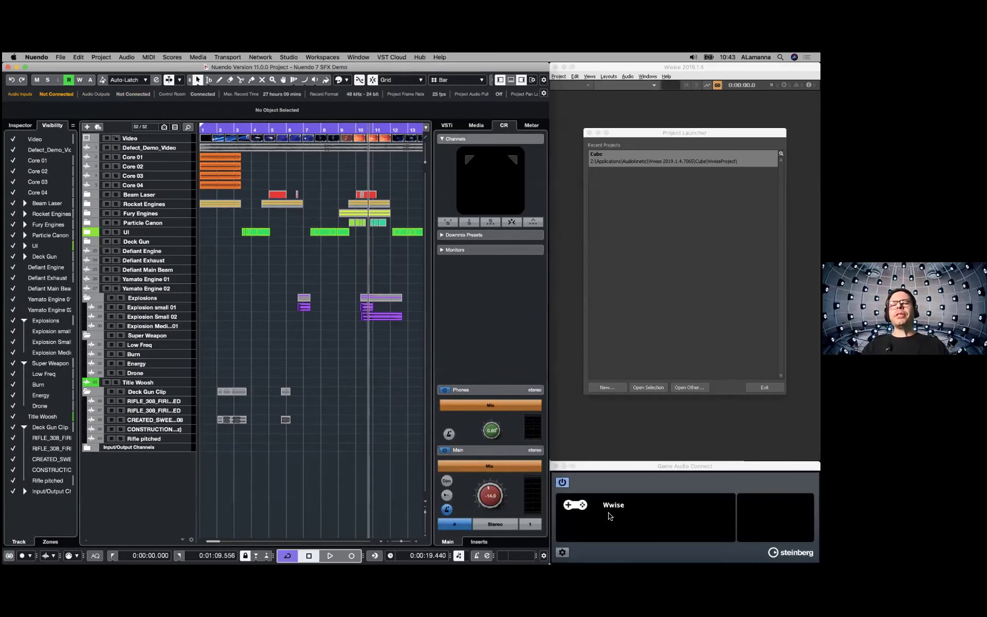
Bring the Game Audio Connect window to the front and open the recent Cube project in Wwise.
click(639, 466)
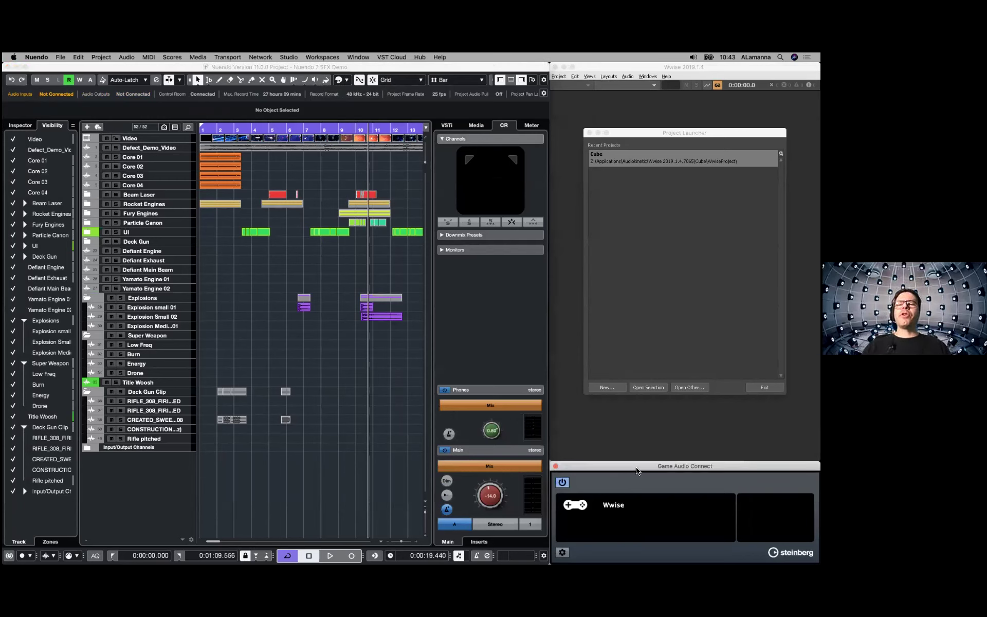
double_click(638, 157)
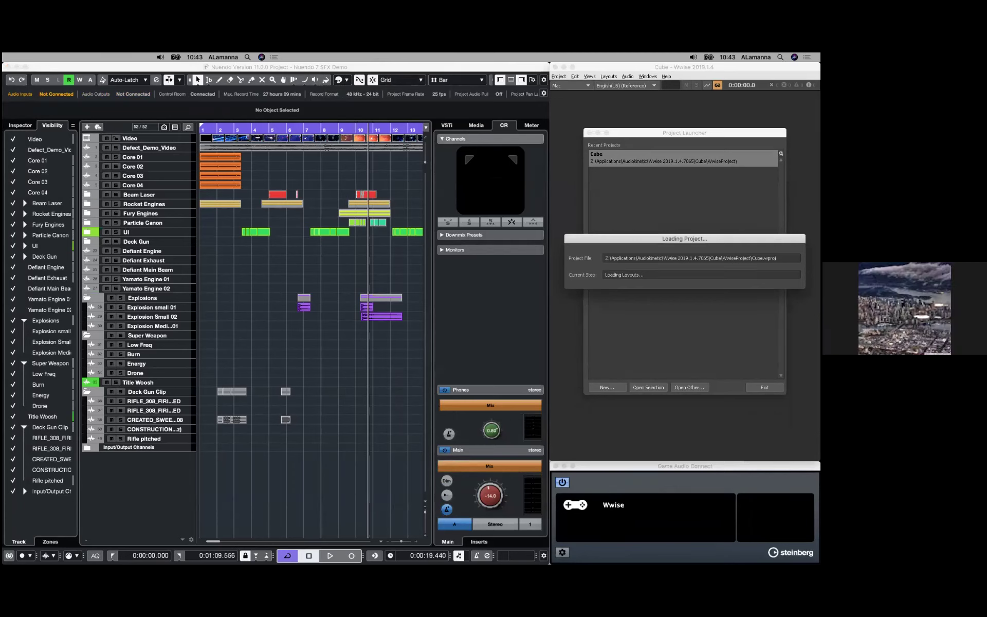
drag(673, 241, 659, 154)
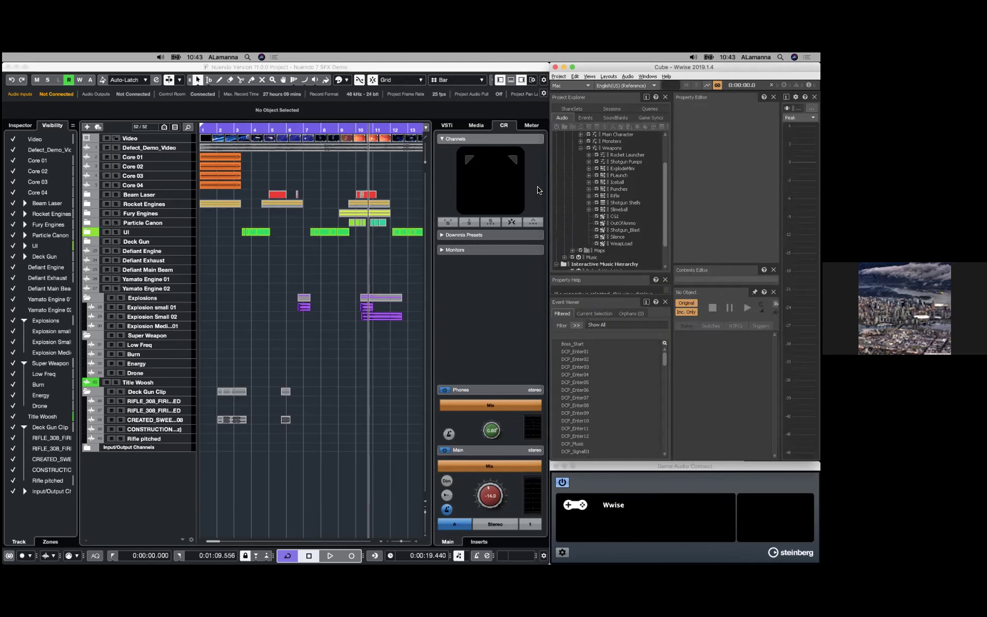
In Nuendo, search the media library for "shot", and replace the search text with "gun".
click(482, 125)
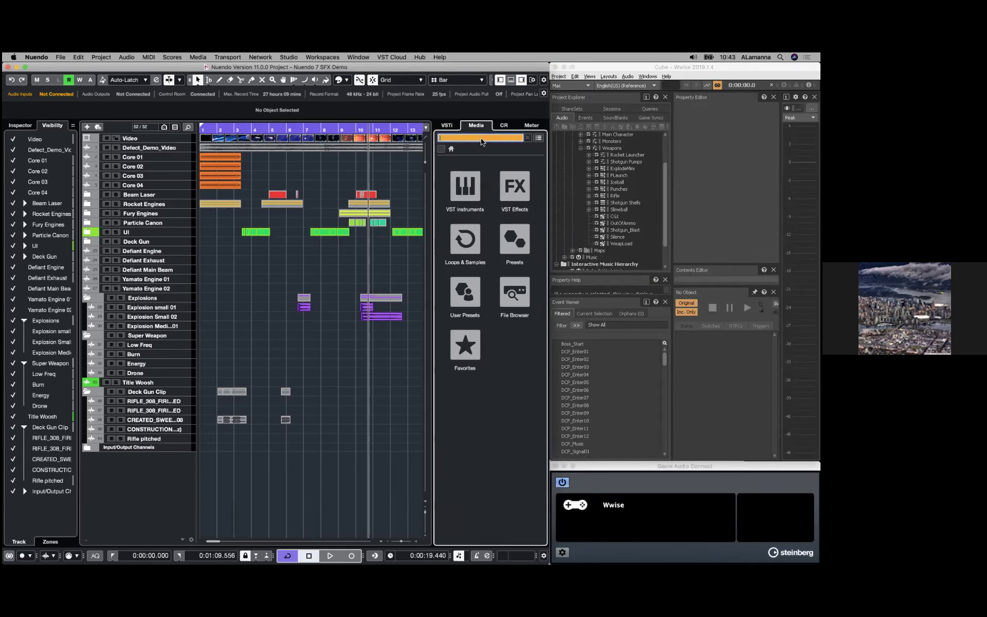
text(shot)
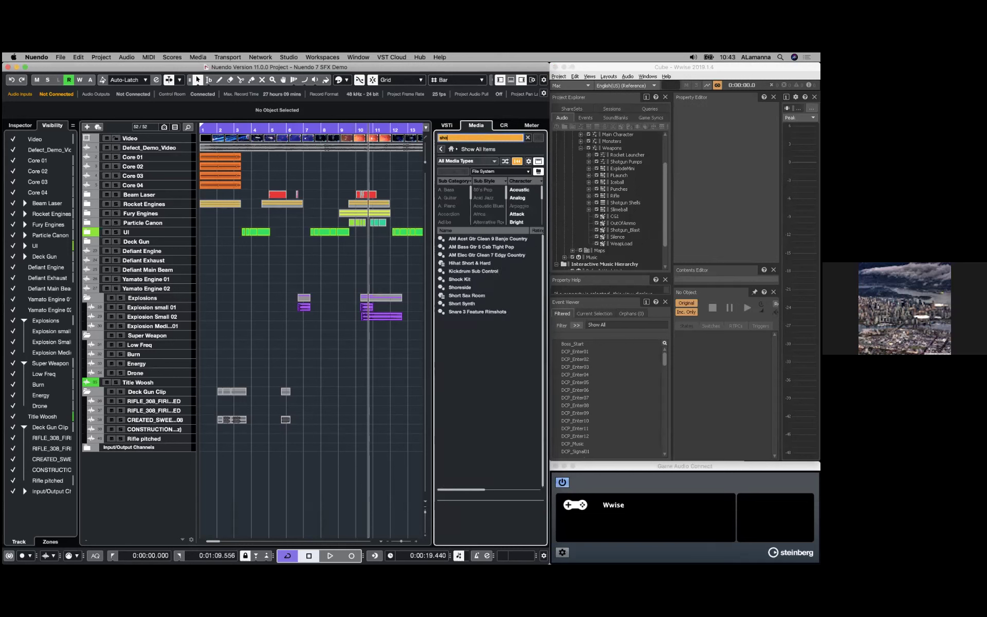
double_click(466, 138)
text(gun)
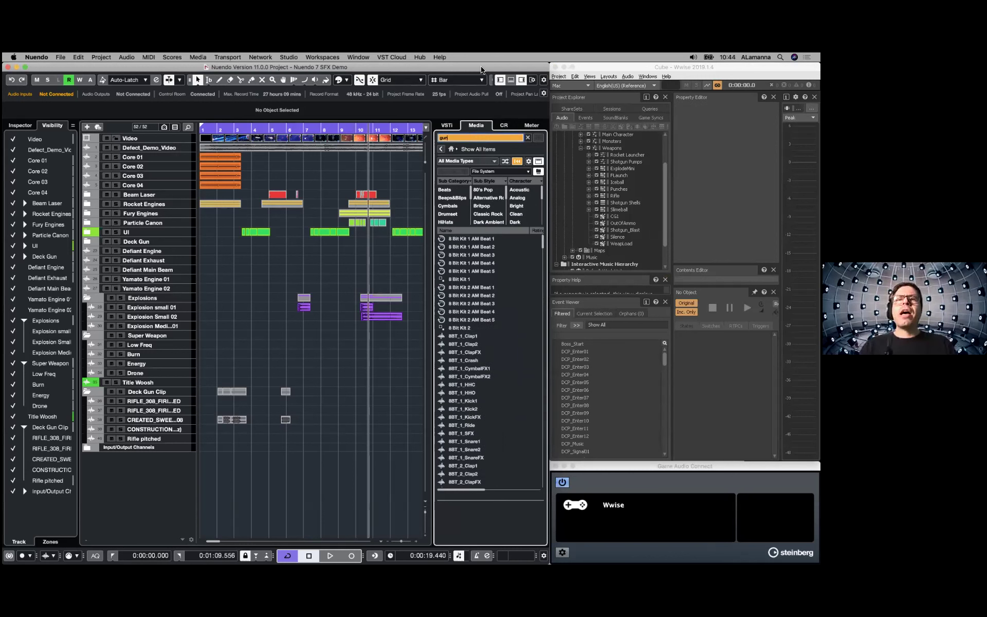
In Wwise, select the OutOfAmmo sound under Weapons, and switch the selection to Shotgun_Blast.
click(612, 71)
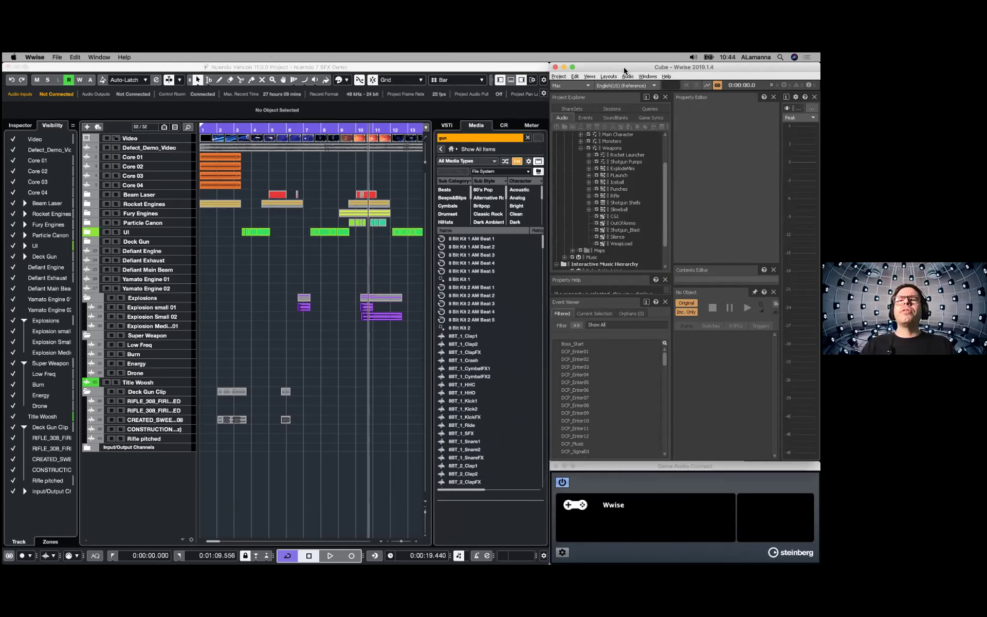
click(622, 223)
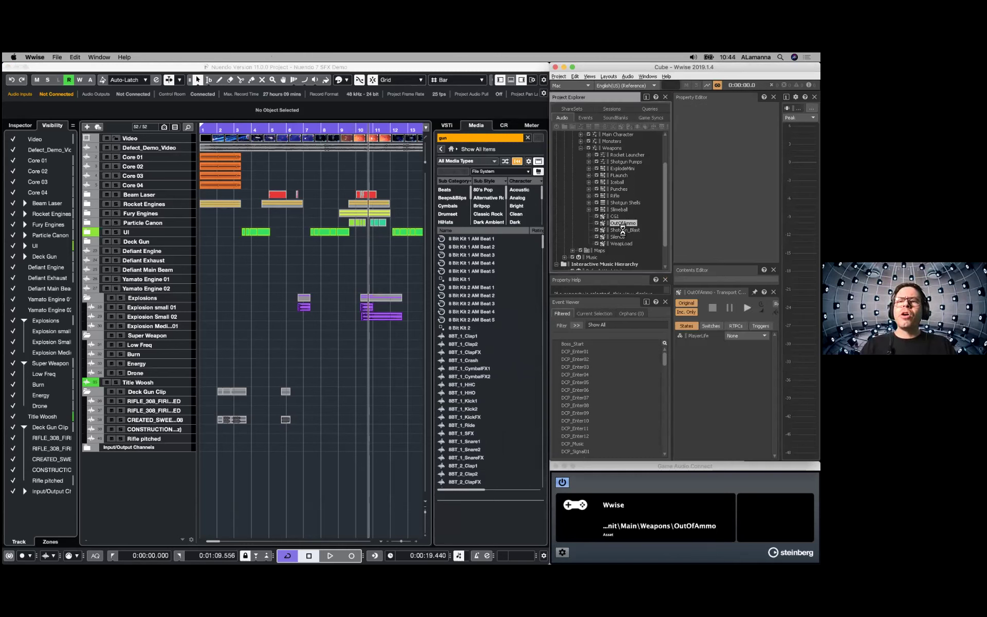
key(Return)
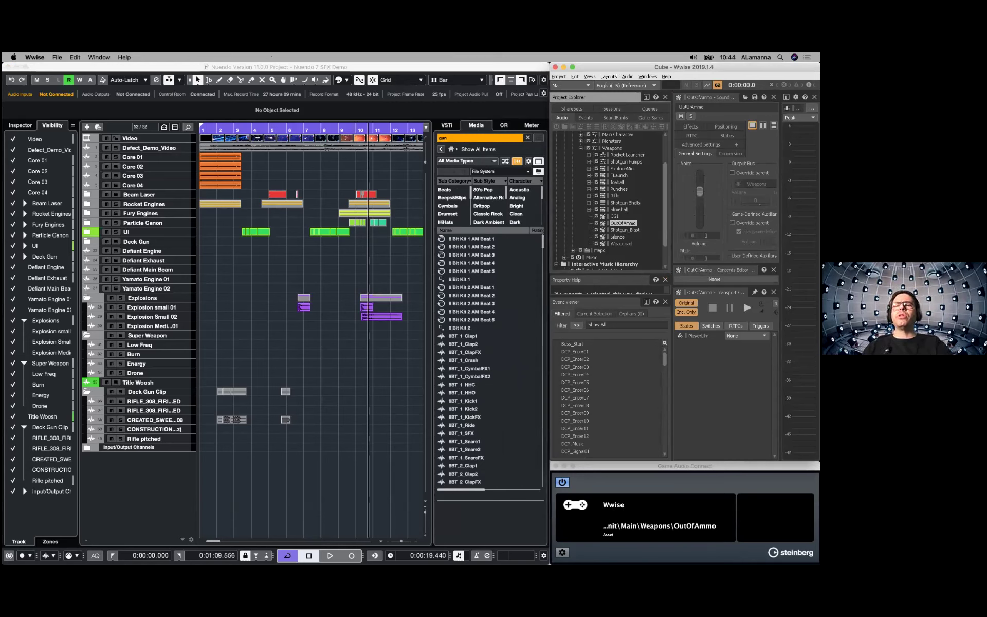
click(625, 230)
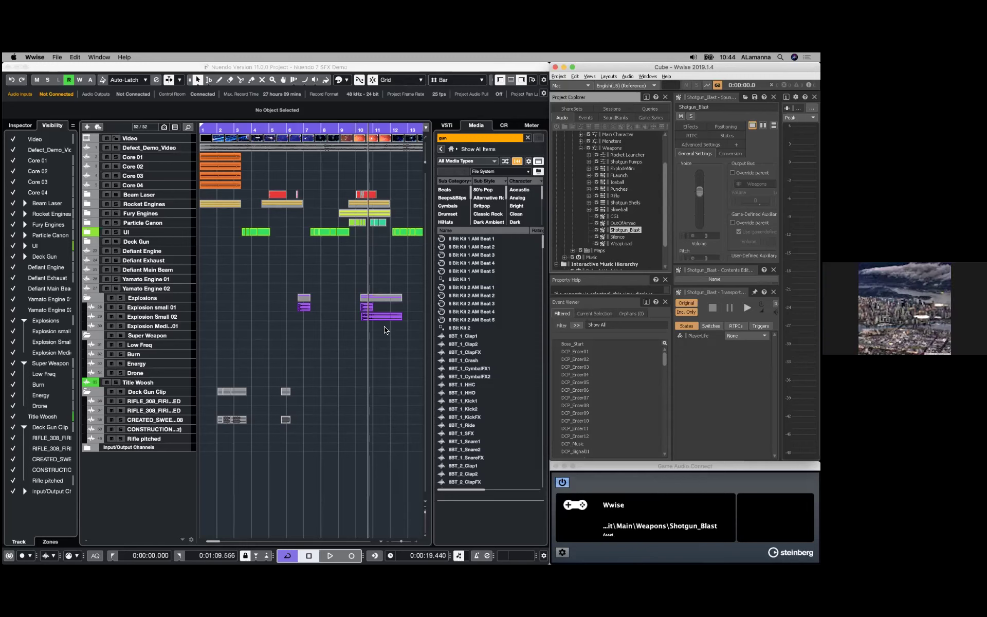
In Nuendo, search the media library for "gunshoot", and correct the search text to "gunshot".
click(464, 141)
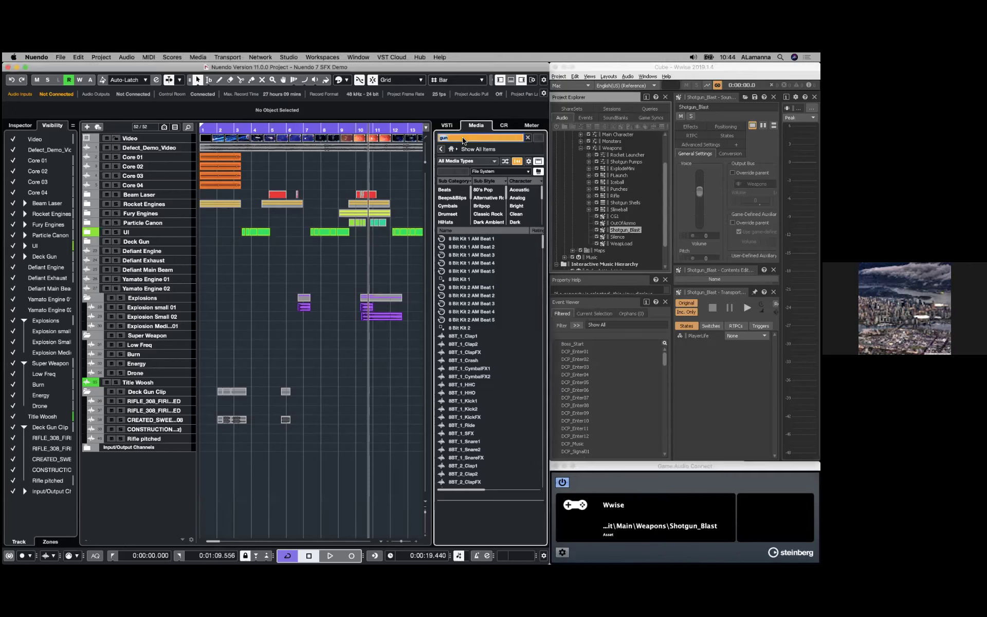
text(shoot)
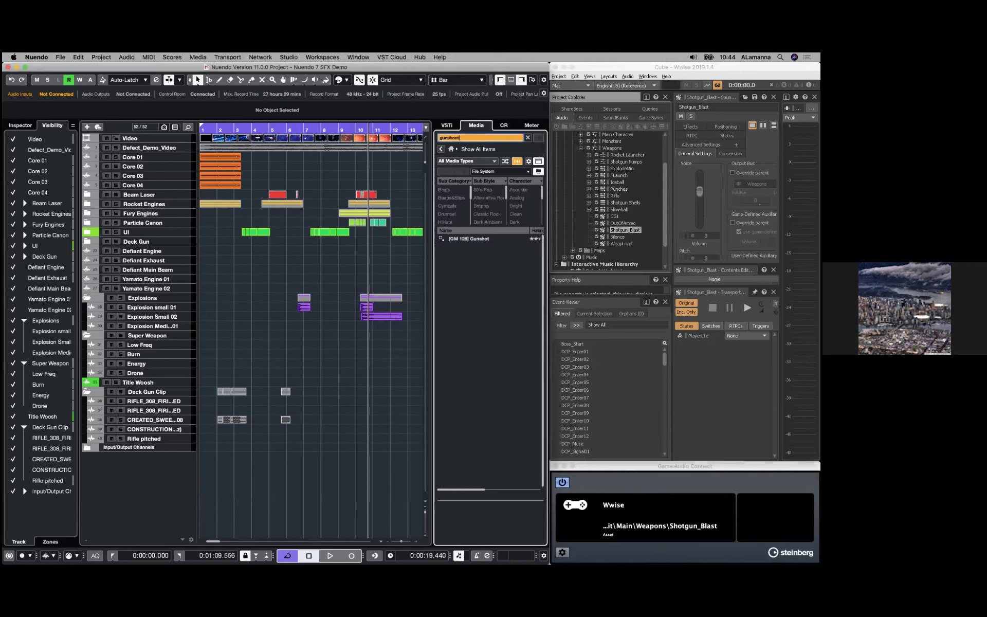
key(Return)
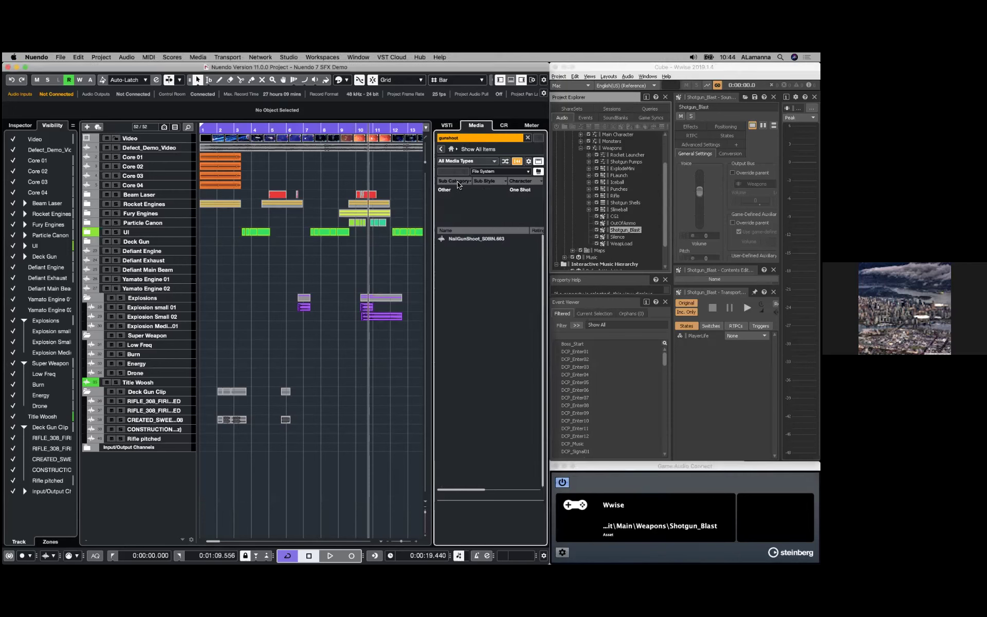
click(495, 140)
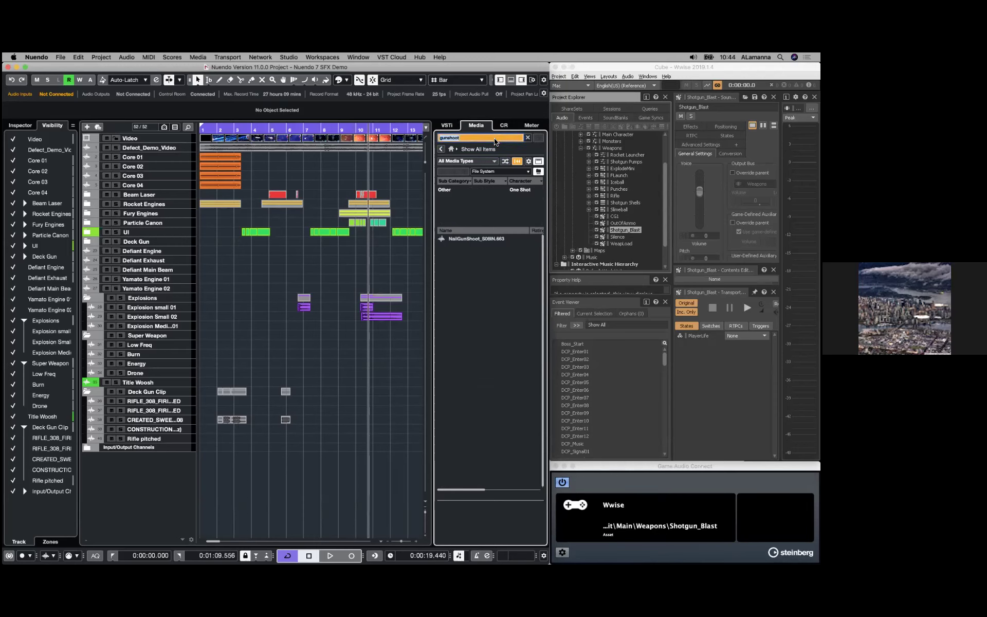
text(gunshot)
key(Return)
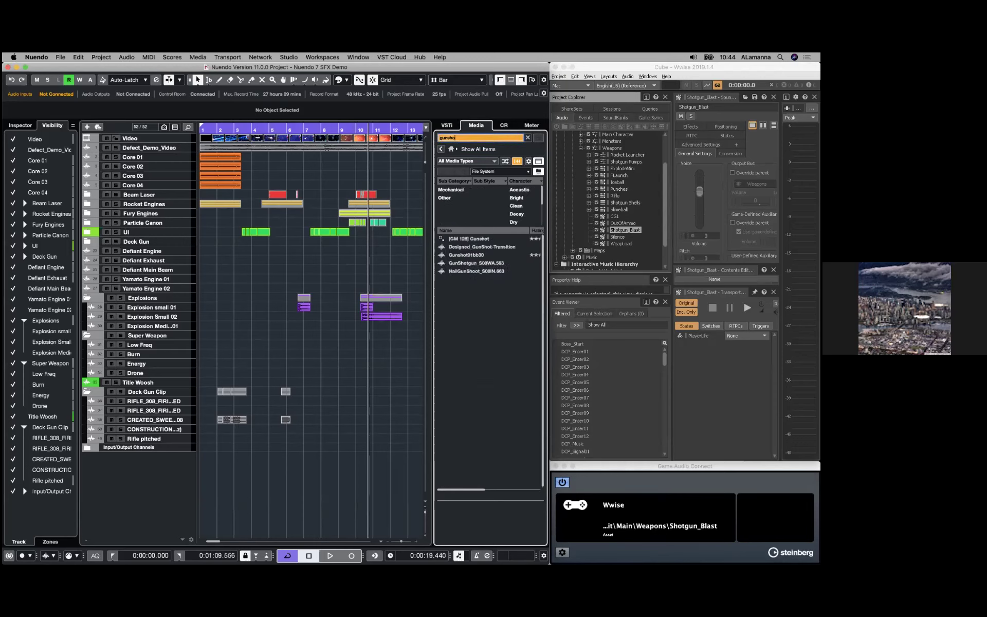
Audition Designed_GunShot-Transition and Gunshot01bb30, and place Gunshot01bb30 on the Rifle pitched track at bar 5.
click(469, 248)
drag(472, 247, 478, 254)
click(469, 255)
drag(290, 472, 272, 440)
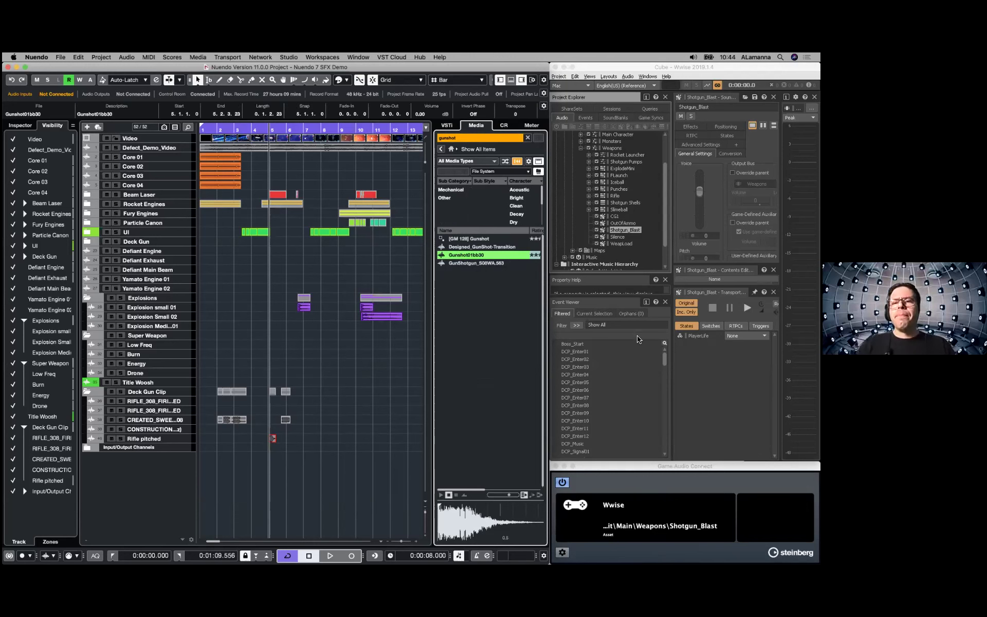
Move the Wwise window down, open a new Finder window over it, and show the bin folder.
drag(595, 69, 599, 152)
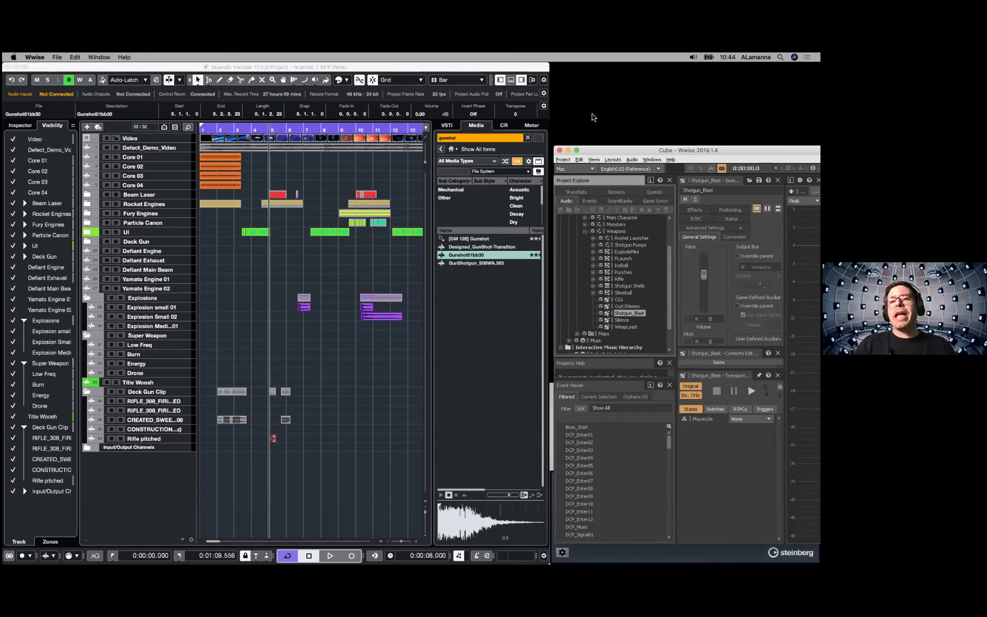
click(596, 116)
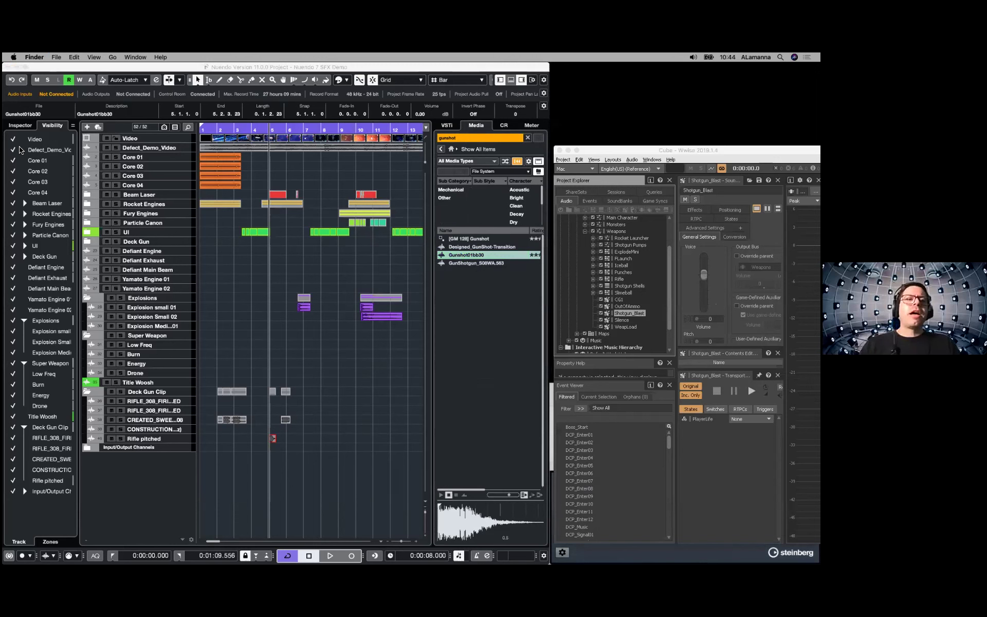
key(super+n)
drag(316, 157, 504, 135)
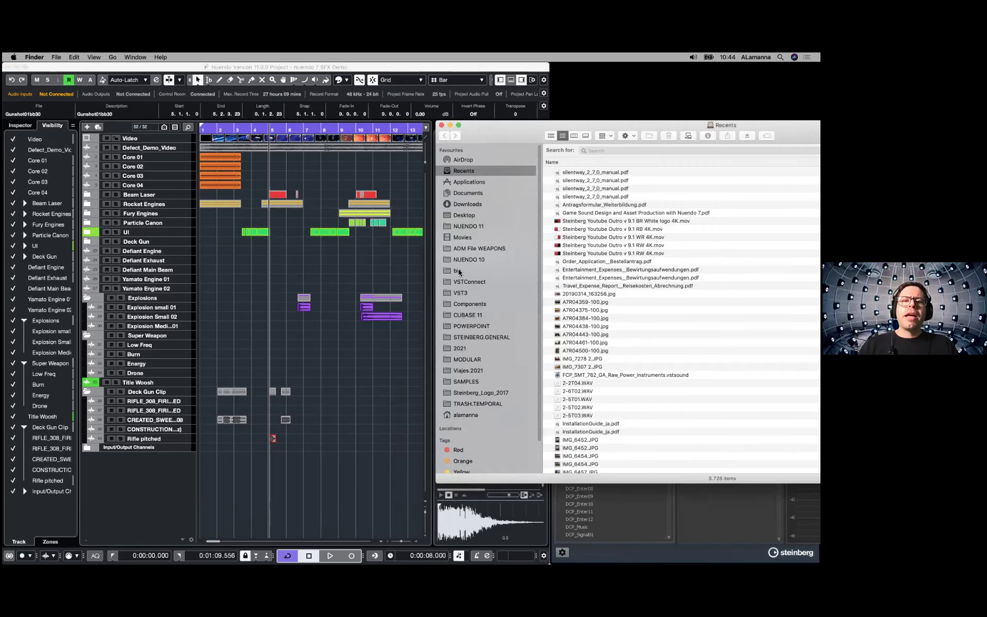
click(446, 273)
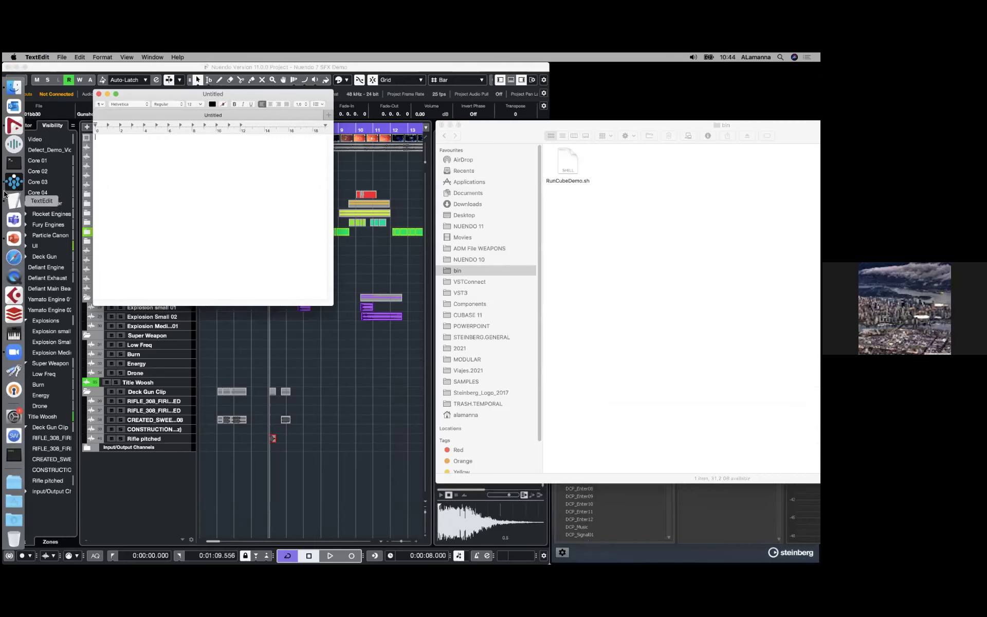
Open Terminal, move its window beside the Finder window, and run RunCubeDemo.sh from the bin folder.
click(13, 163)
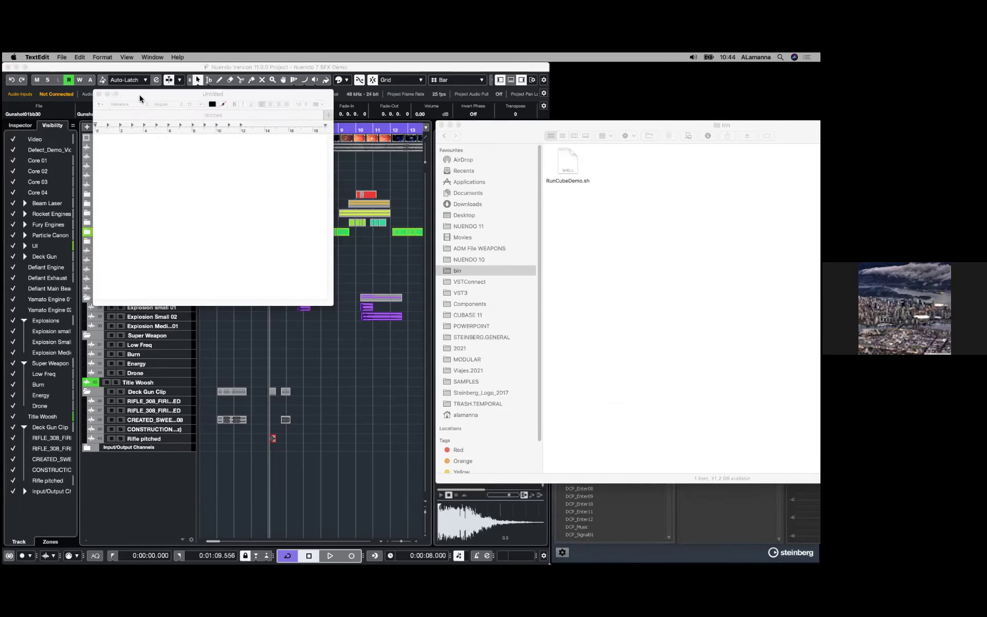
drag(149, 124, 590, 79)
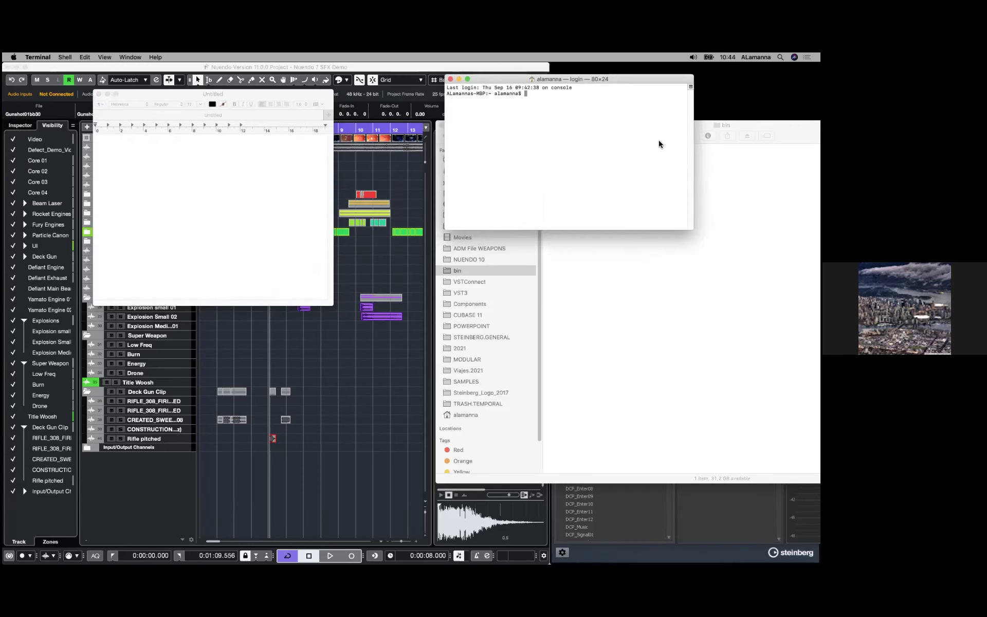
click(564, 180)
drag(582, 132, 622, 101)
key(Return)
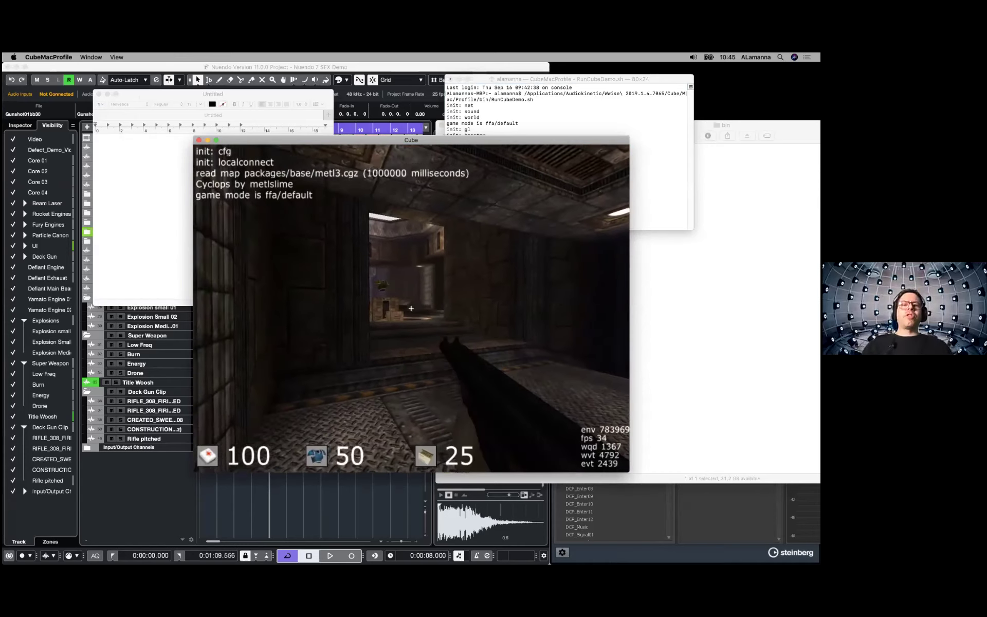
Test the Cube game by moving around, firing the shotgun and switching to the fist weapon, and quit the game.
key(w)
click(411, 309)
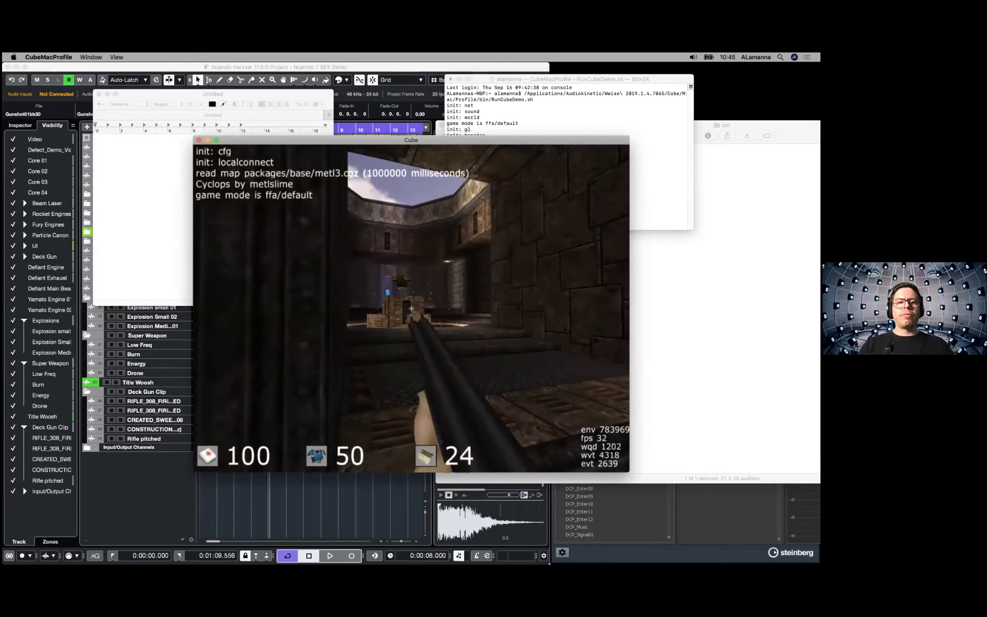
key(1)
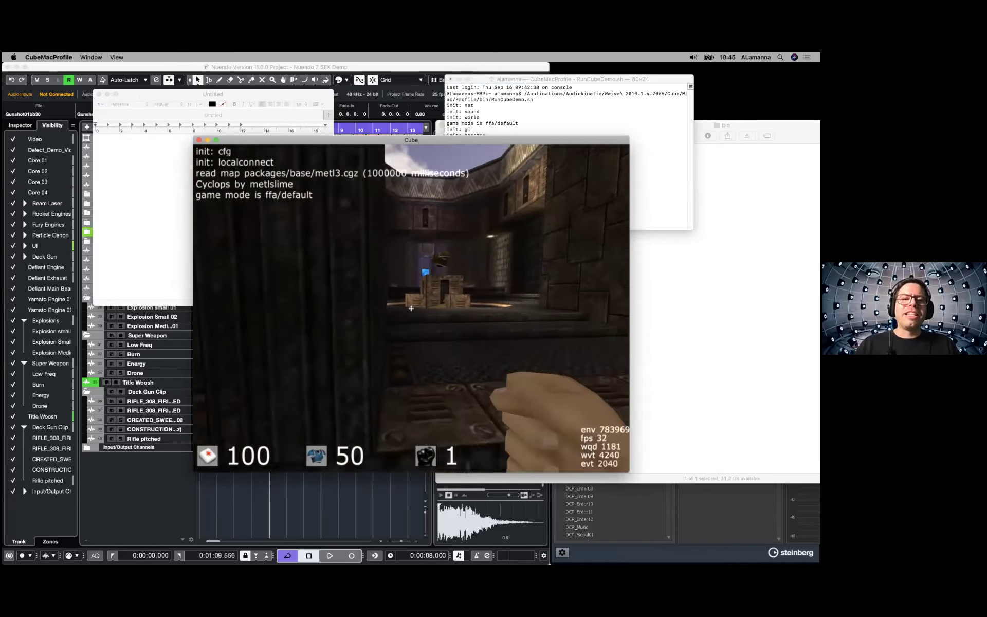
key(w)
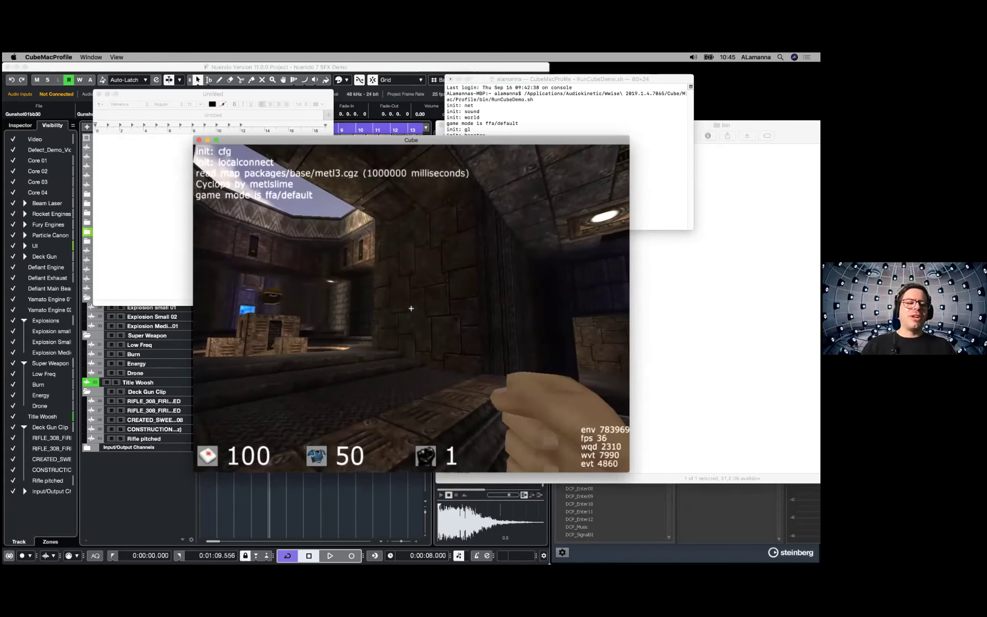
key(Escape)
key(Up)
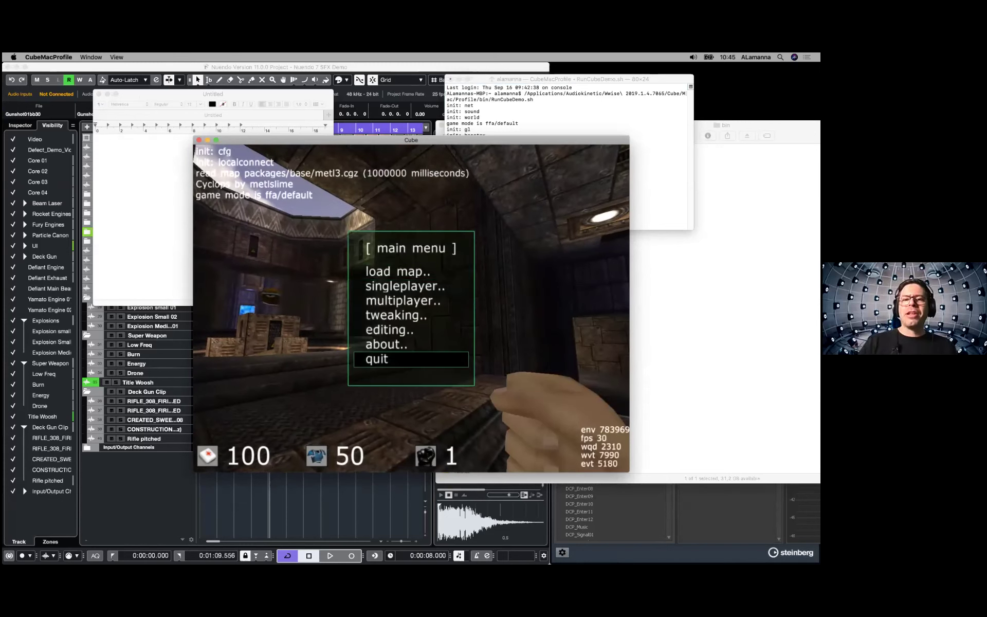
key(Return)
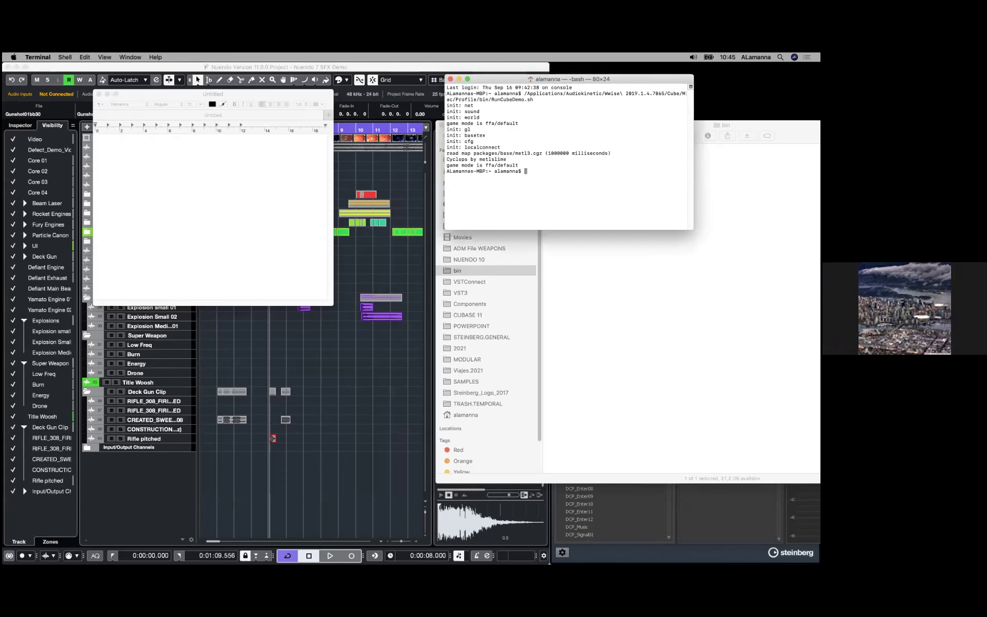
Set the Mac's sound output device to Steinberg UR44 in System Preferences and close the window.
click(16, 57)
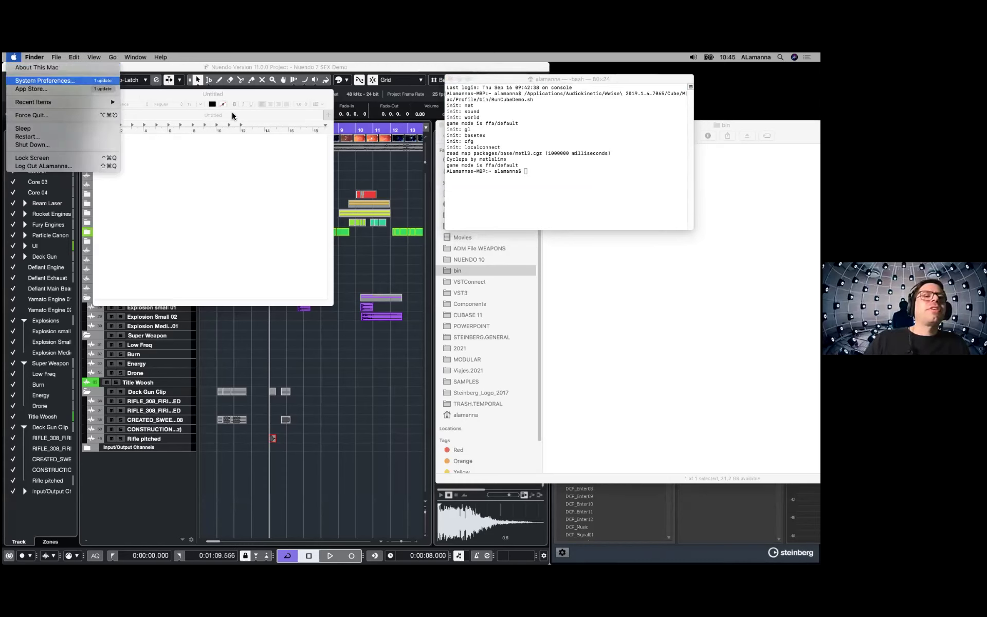
click(31, 81)
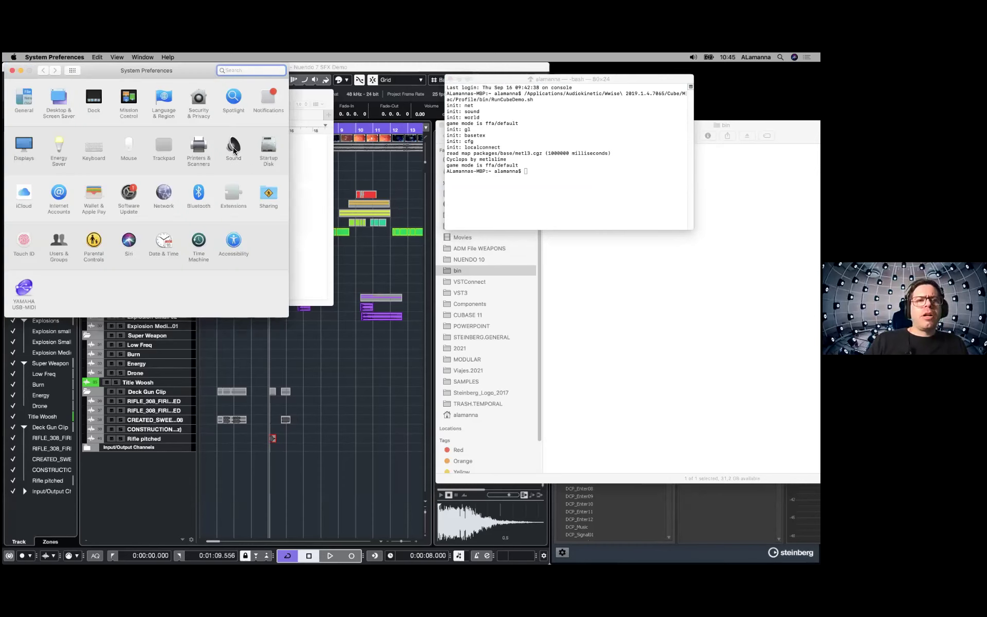
click(238, 144)
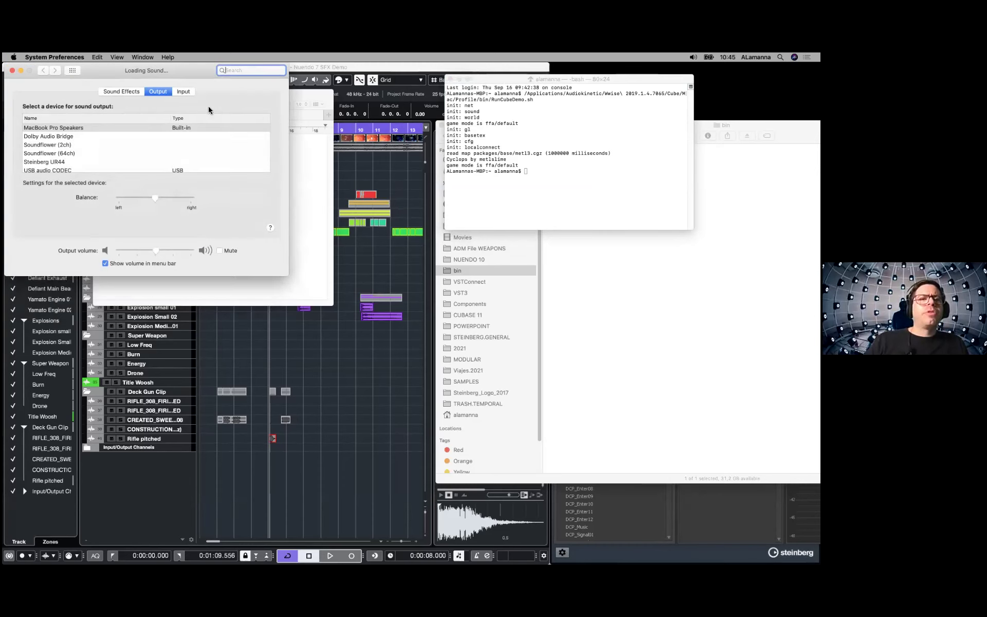
click(67, 162)
click(12, 71)
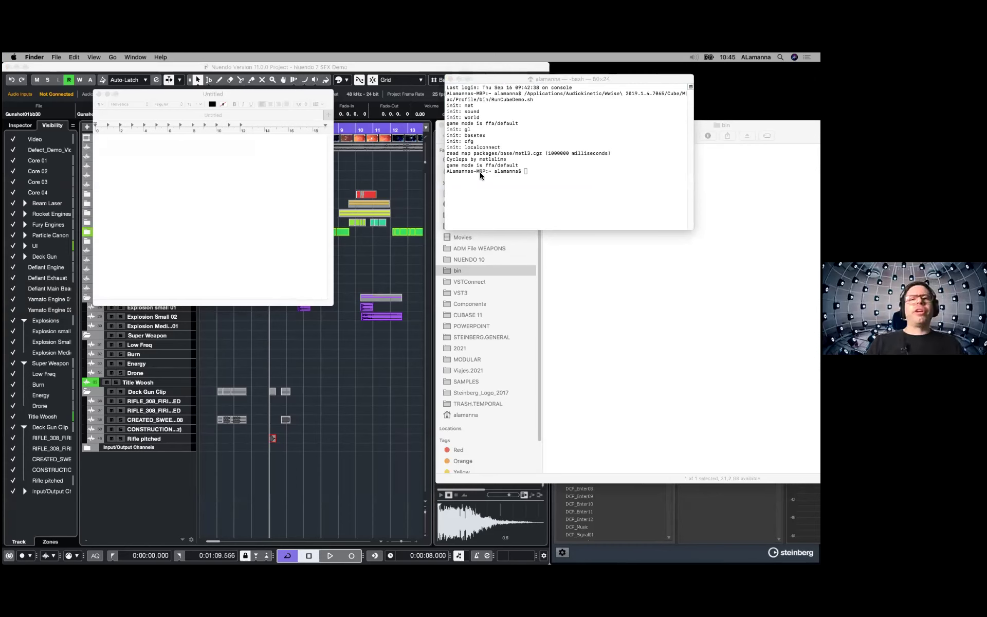
Run RunCubeDemo.sh from the bin folder in Terminal again to relaunch the Cube game.
click(625, 282)
drag(568, 167, 596, 115)
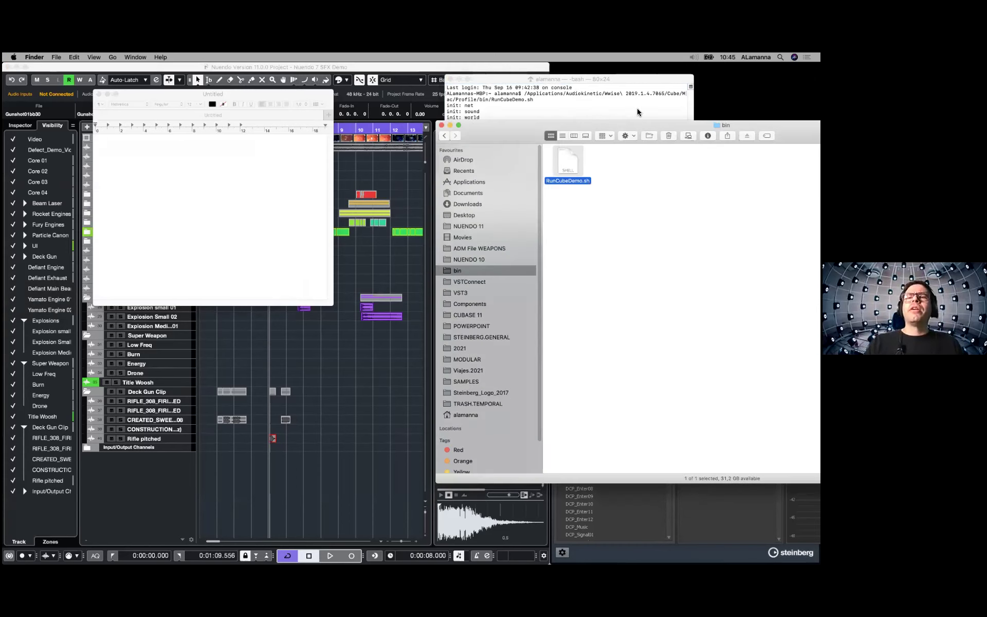
click(637, 112)
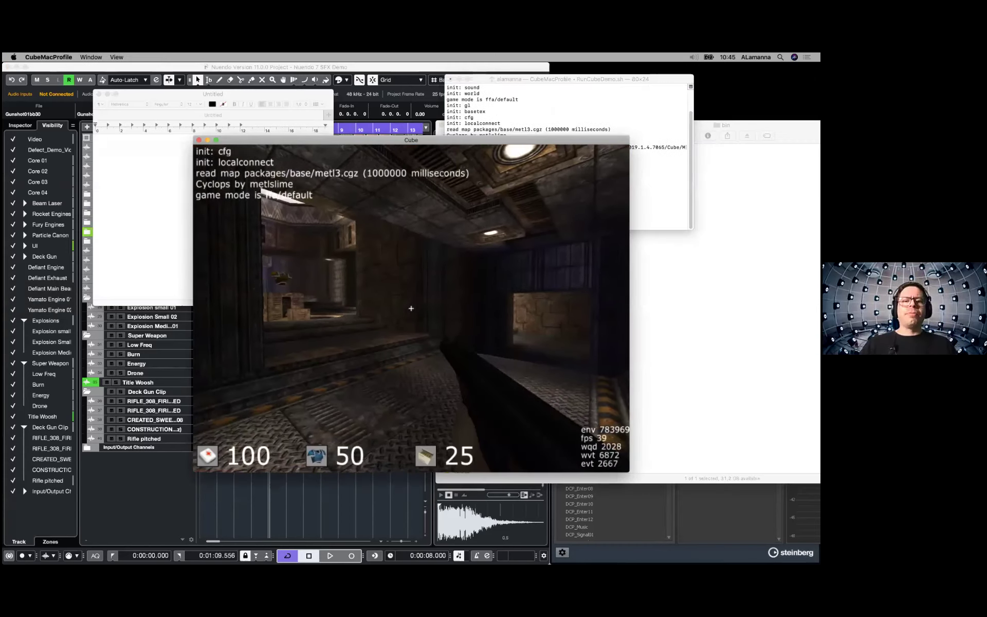
Fire the shotgun in the Cube game to hear its original sound, and quit the game.
key(s)
key(w)
key(s)
key(w)
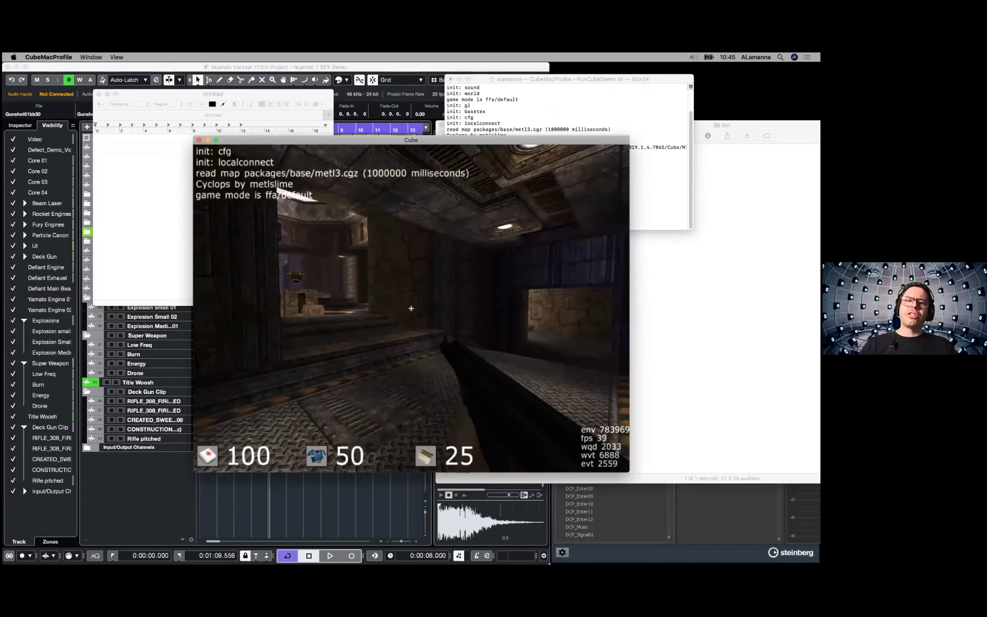
click(411, 308)
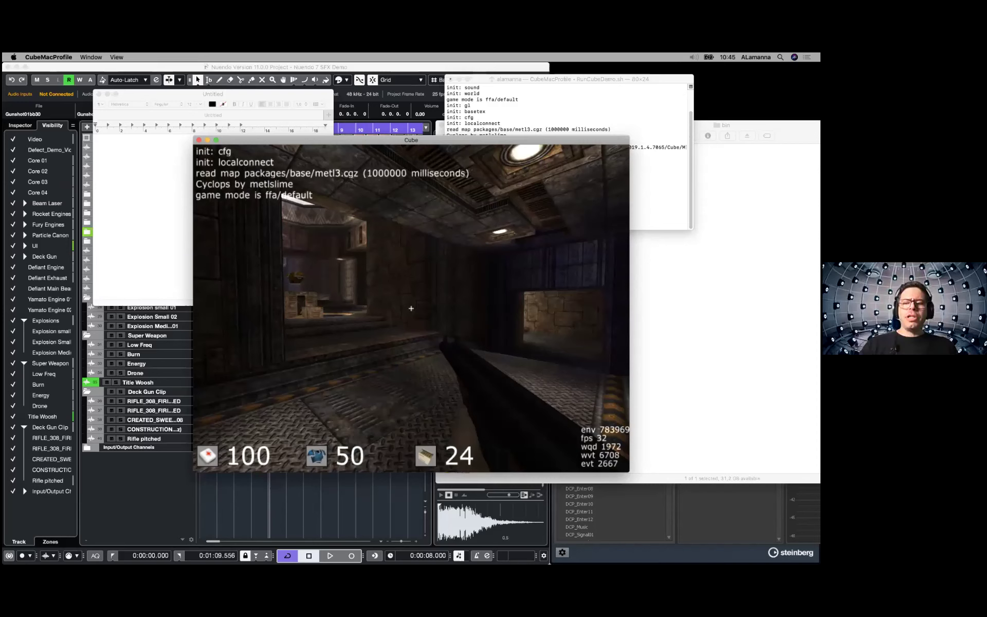
key(w)
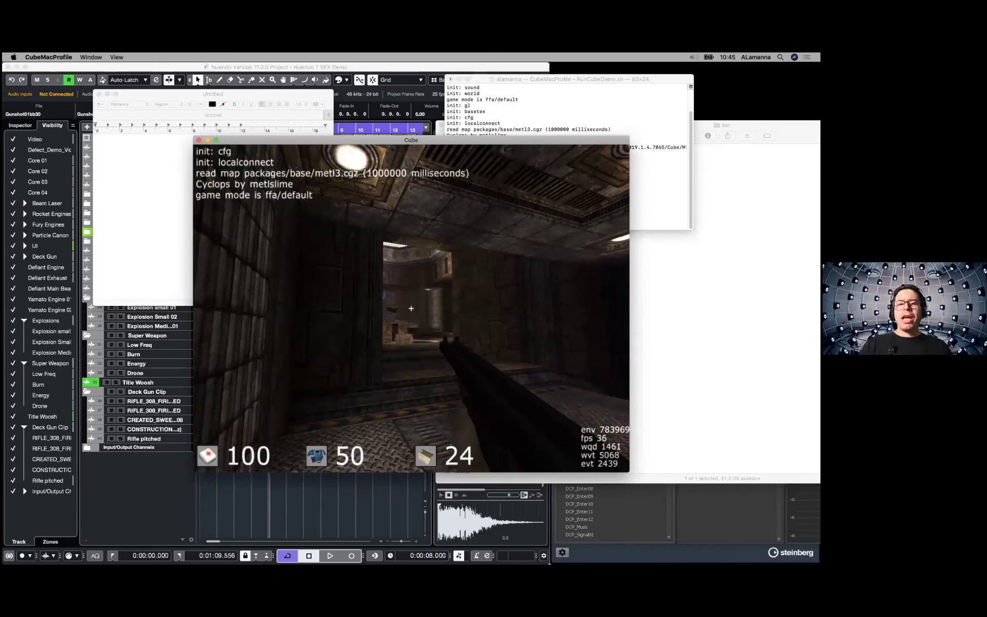
key(Escape)
key(Up)
key(Return)
Bring up Nuendo and Wwise, move the Wwise window beside Nuendo, and select the Shotgun_Blast sound under Weapons.
click(379, 352)
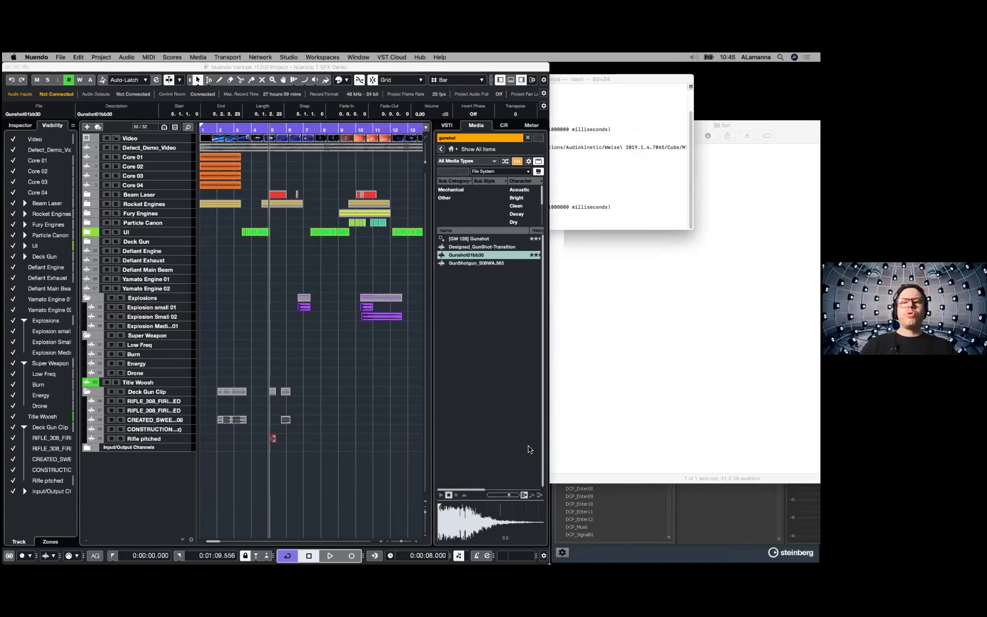
key(super+Tab)
drag(590, 154, 587, 71)
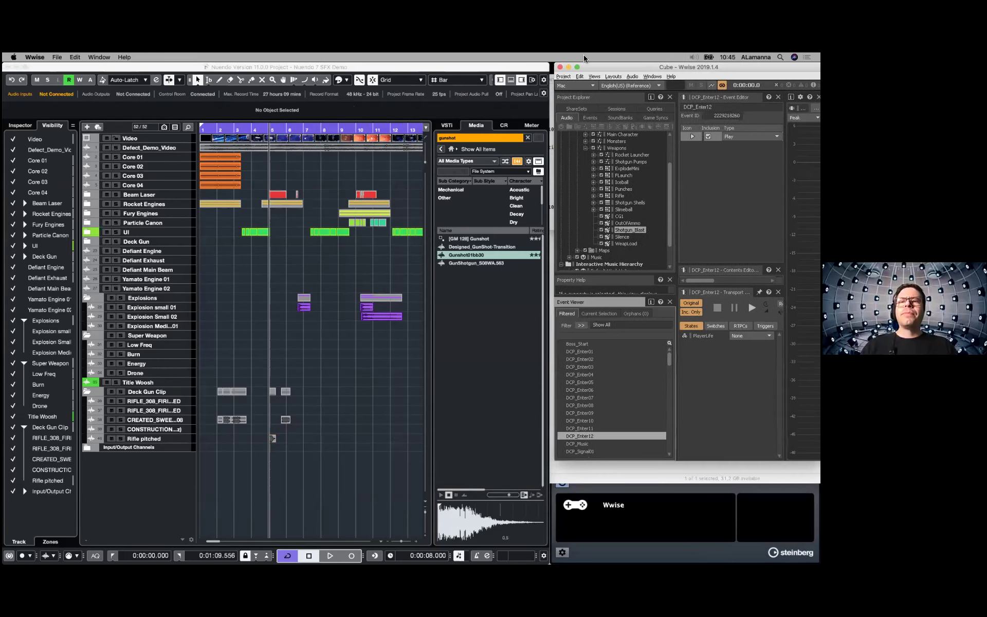
click(631, 232)
drag(624, 223, 624, 232)
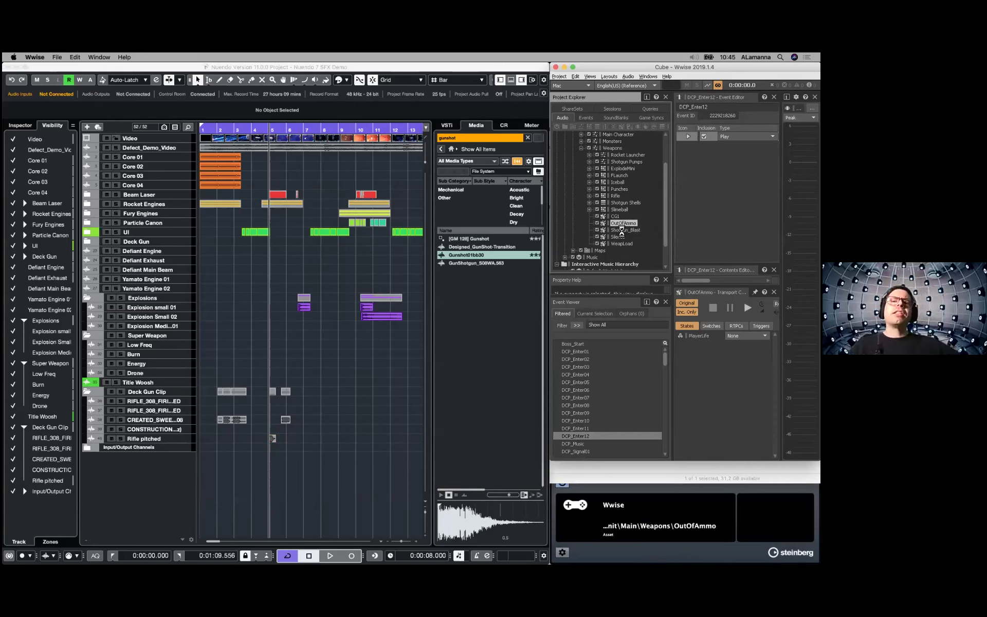
click(622, 232)
click(623, 230)
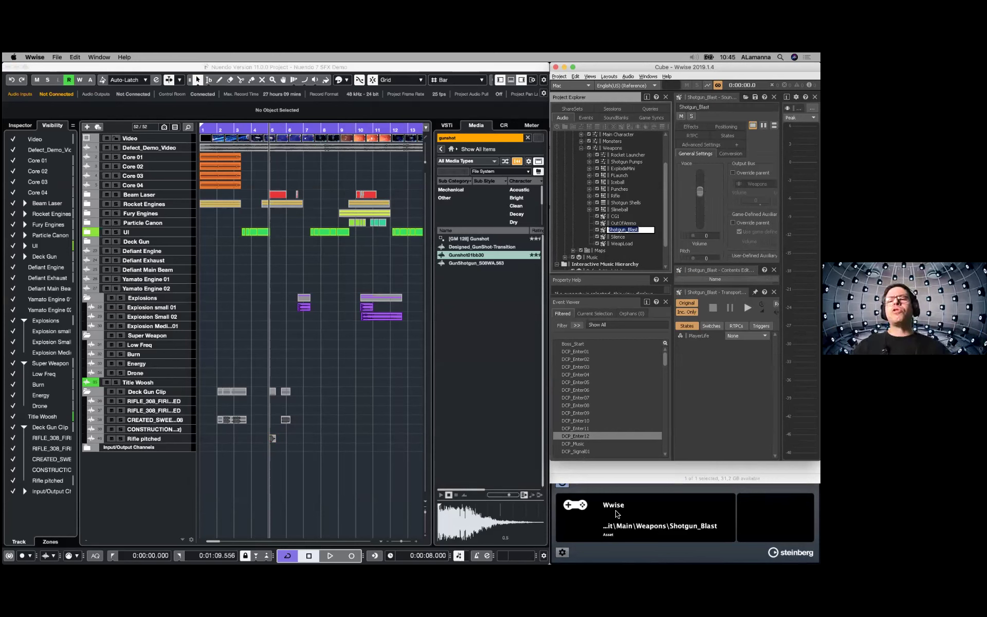
In Nuendo, zoom in on the Gunshot01bb30 event on the Rifle pitched track and lower its volume to -7.17 dB.
click(271, 441)
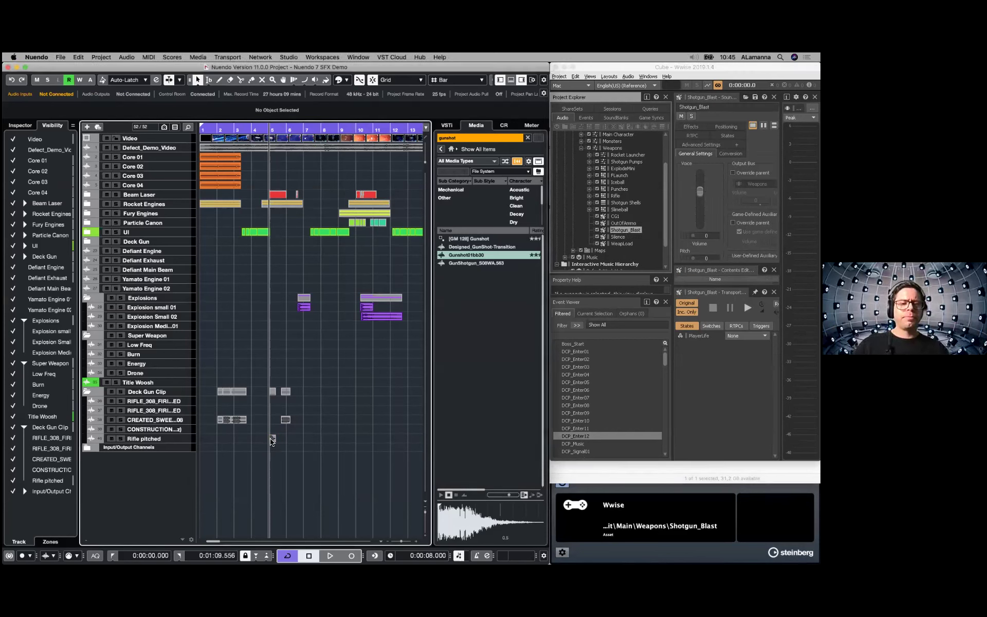
click(273, 439)
key(h)
key(h)
key(h)
key(h)
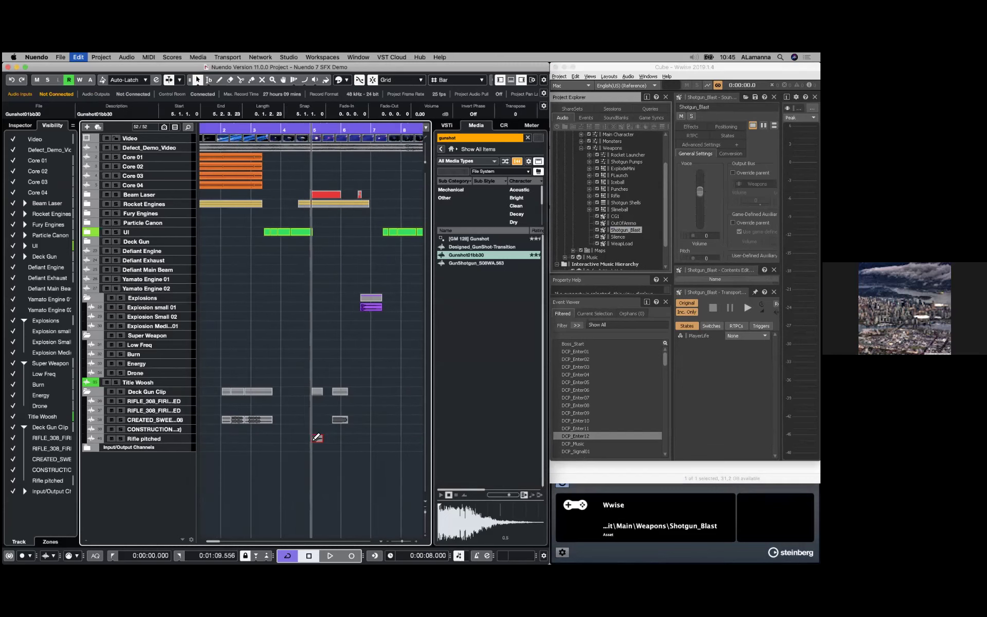
key(shift+h)
key(shift+h)
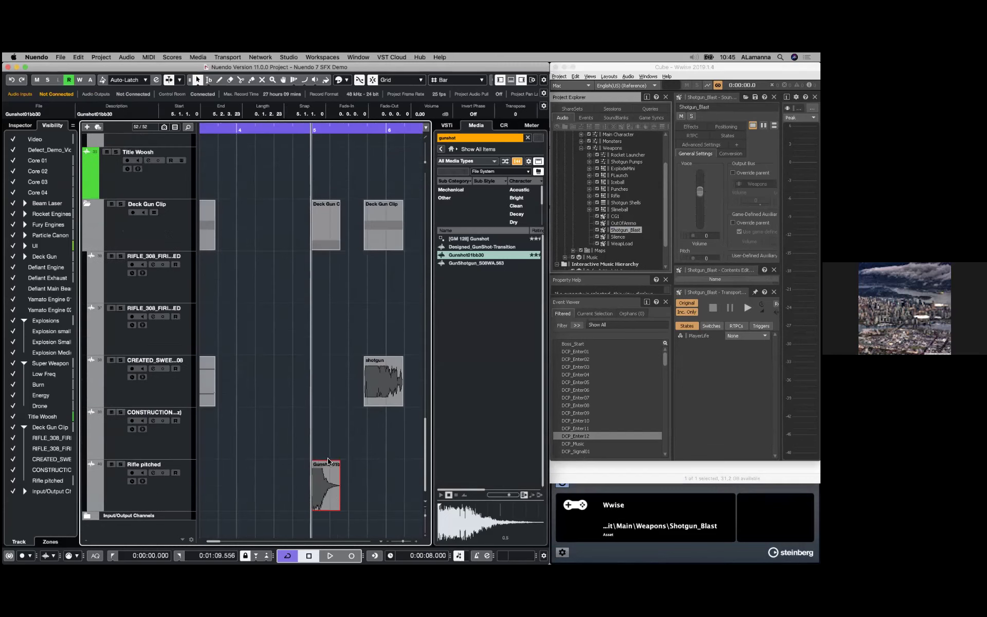
drag(327, 455, 335, 464)
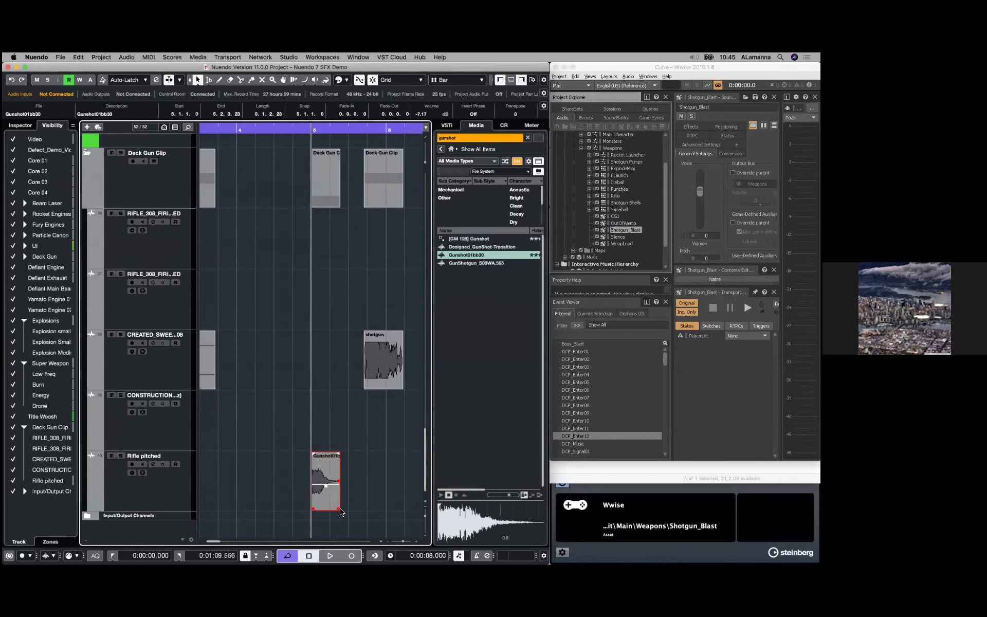
Trim the Gunshot01bb30 event to end at 5.2.1.30 with a short fade-out, and play it back.
drag(340, 508, 334, 509)
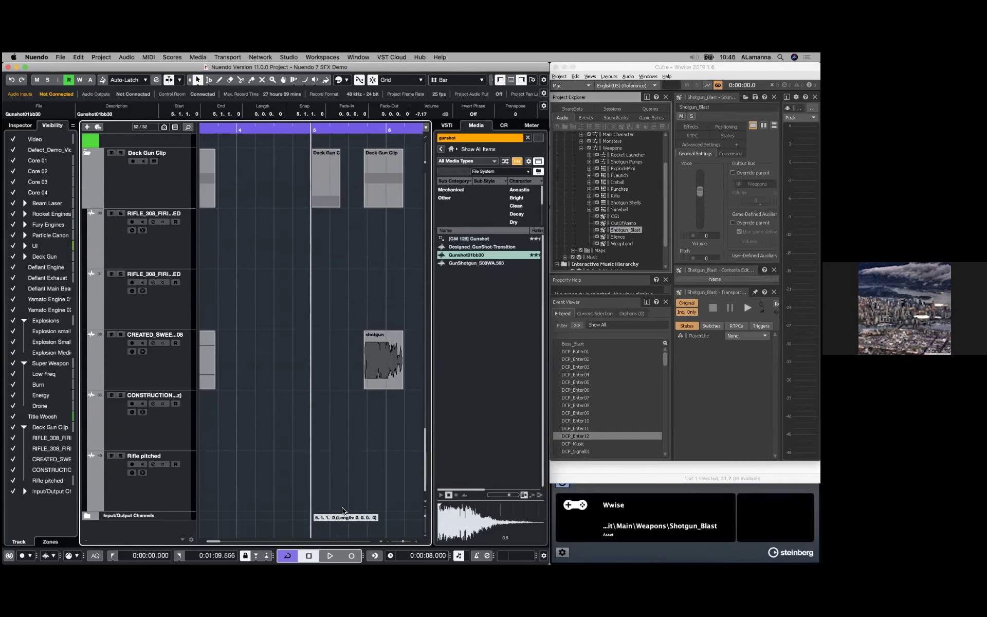
key(super+z)
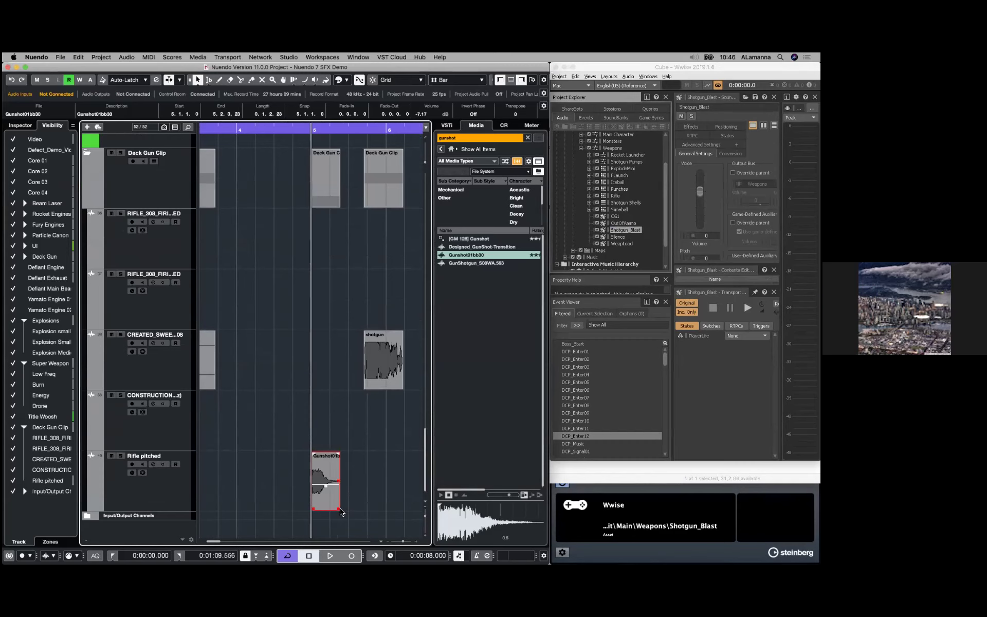
drag(339, 508, 330, 508)
drag(328, 456, 326, 457)
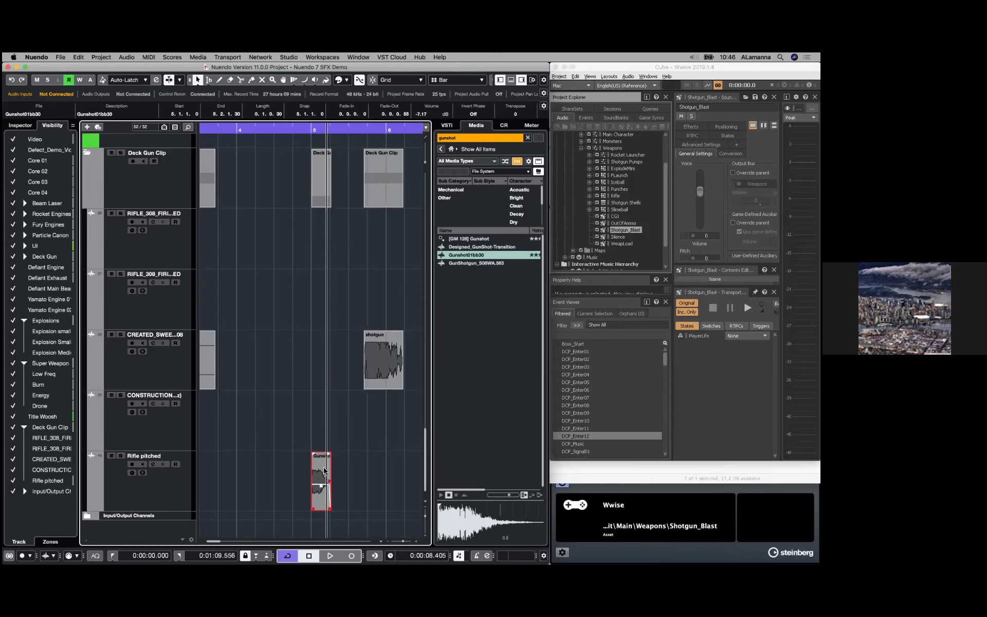
key(space)
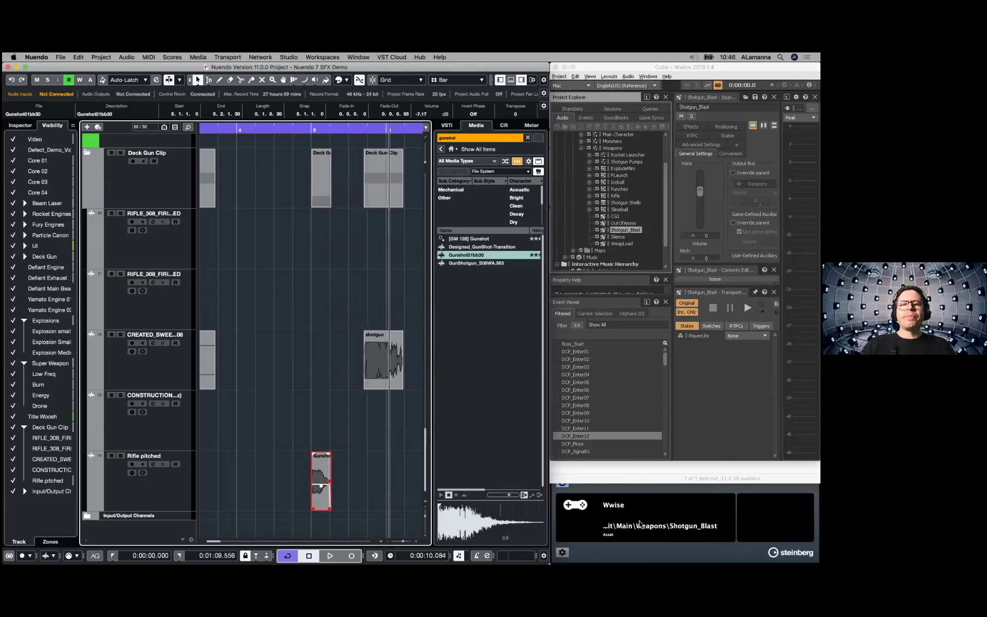
Transfer the Gunshot01bb30 event through Game Audio Connect to Wwise and import it as the replacement audio for Shotgun_Blast.
click(642, 523)
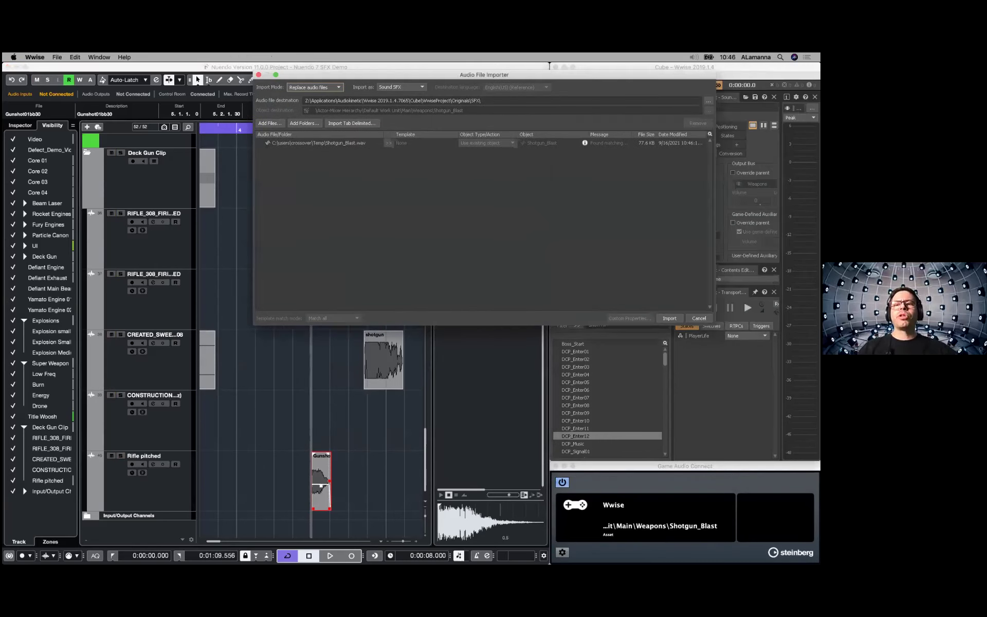
click(670, 318)
key(Return)
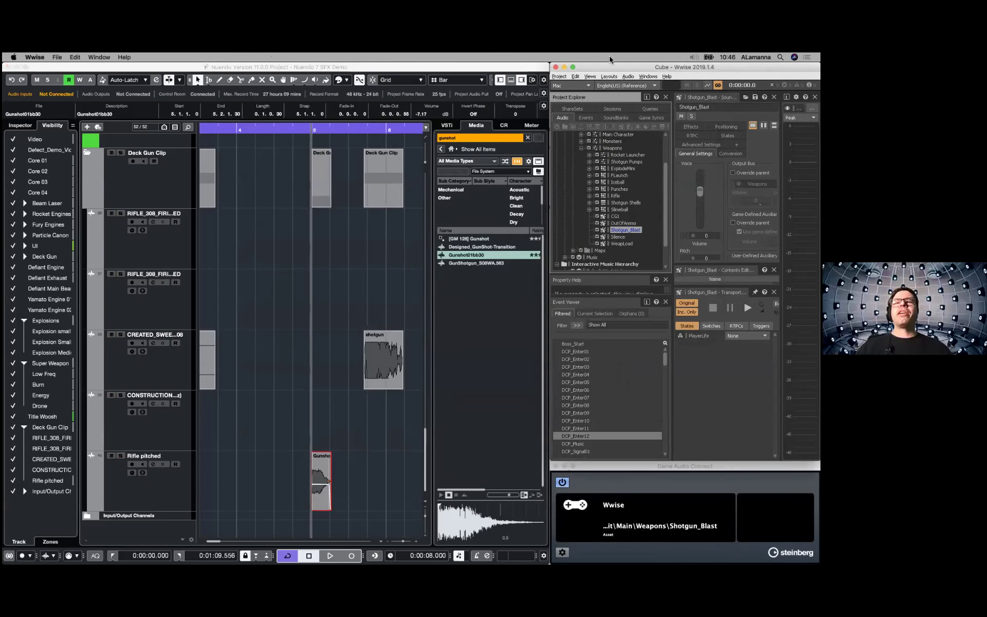
Generate all SoundBanks in Wwise's SoundBank Manager, and close the generation window and the manager.
key(shift+b)
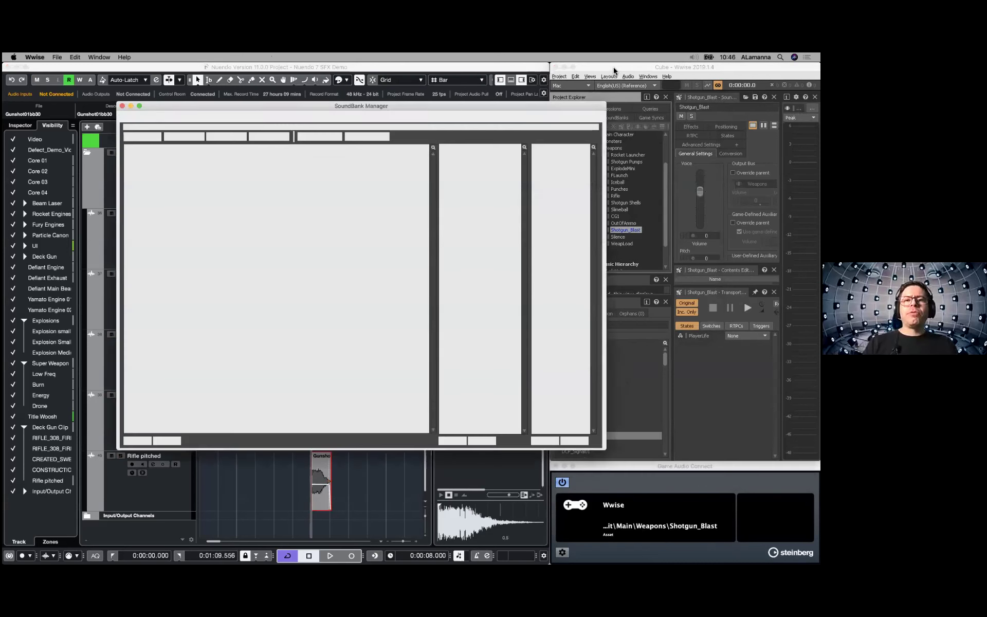
click(365, 136)
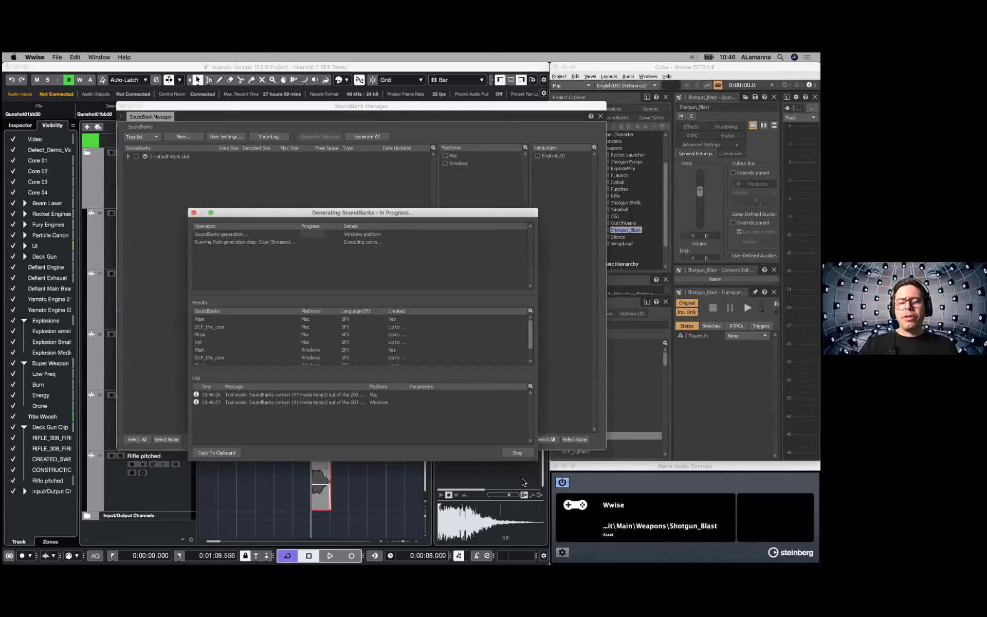
click(519, 453)
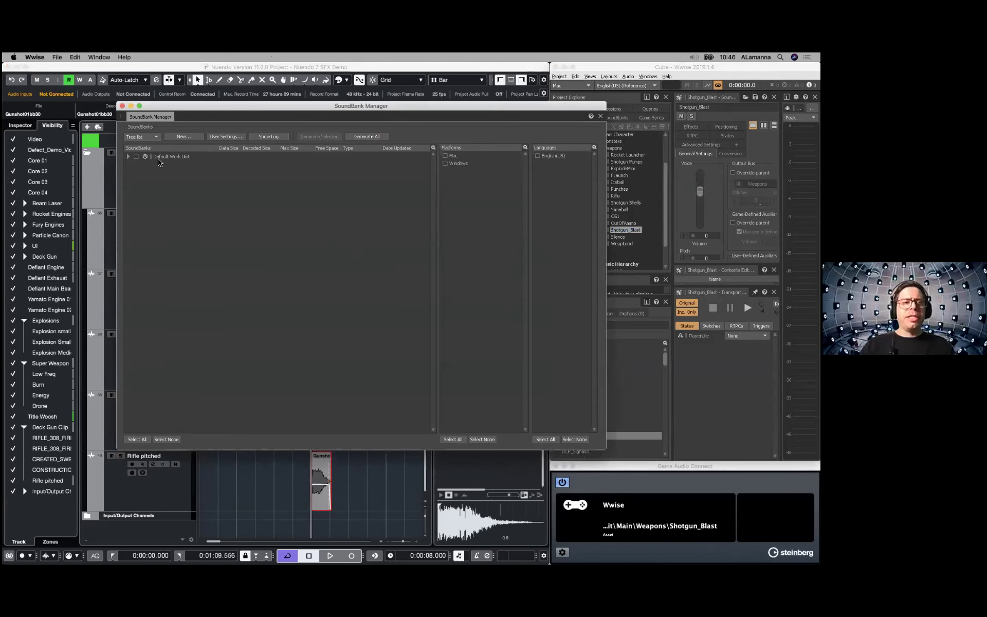
click(122, 107)
Move the Wwise window down, rerun RunCubeDemo.sh in Terminal, and fire the shotgun in the game to hear the replaced sound.
drag(642, 69, 651, 265)
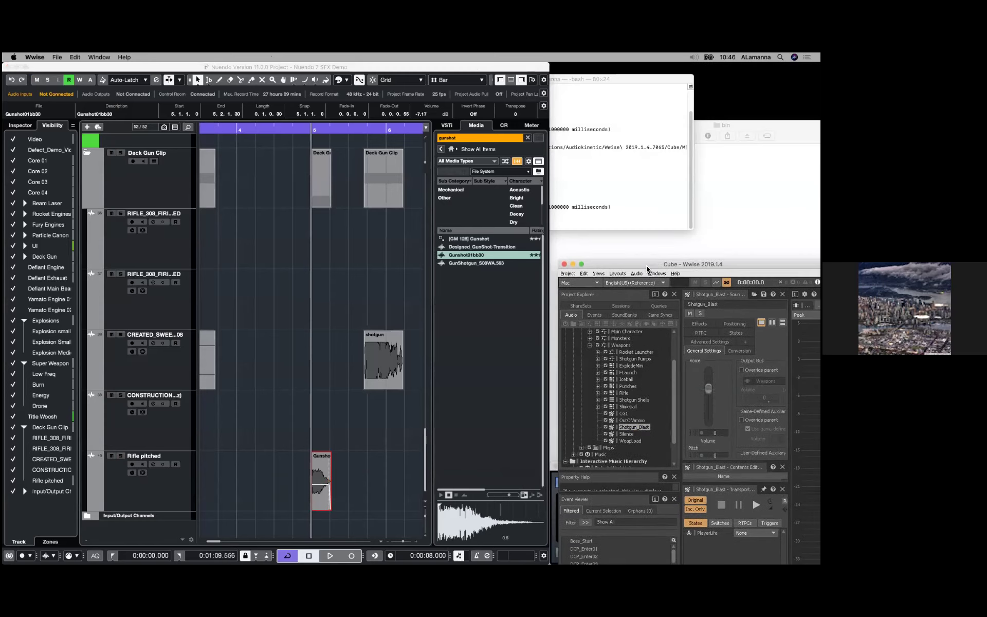
click(715, 229)
click(573, 162)
double_click(573, 162)
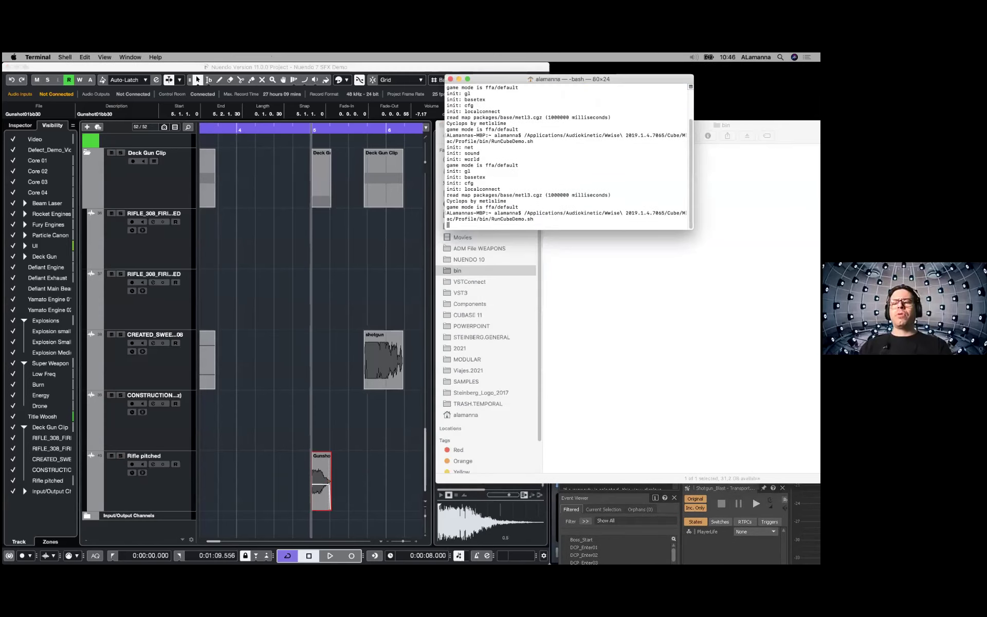
click(411, 308)
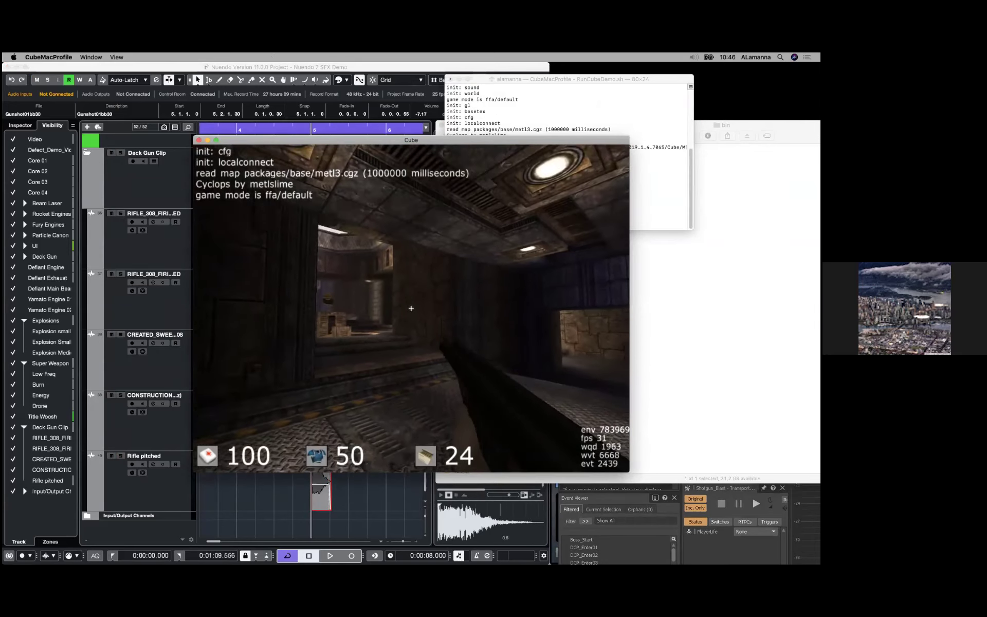
click(411, 308)
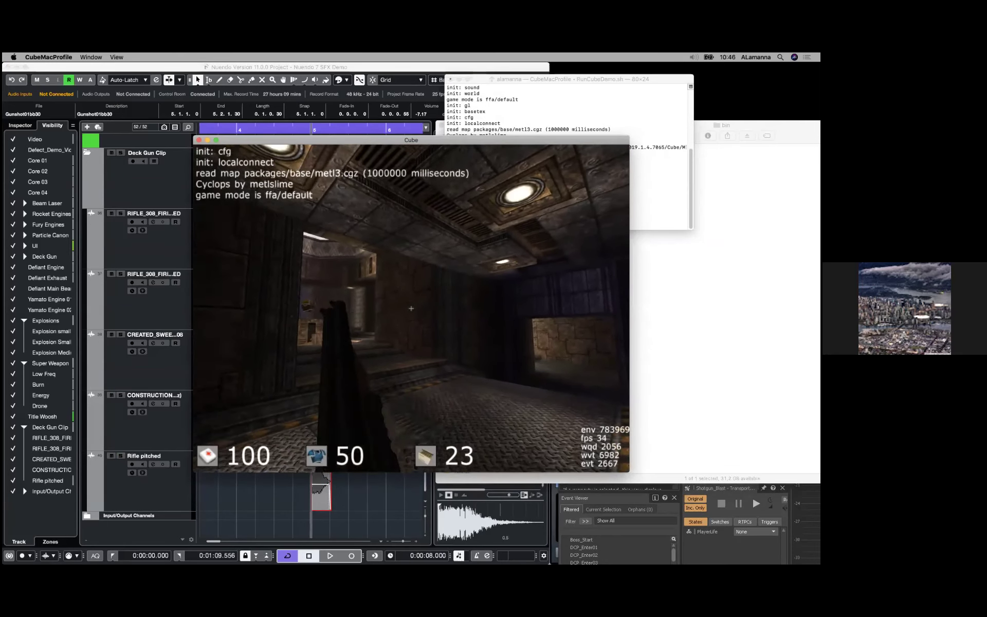
Fire the shotgun once more in the Cube game to hear the replaced sound, and quit the game.
click(411, 307)
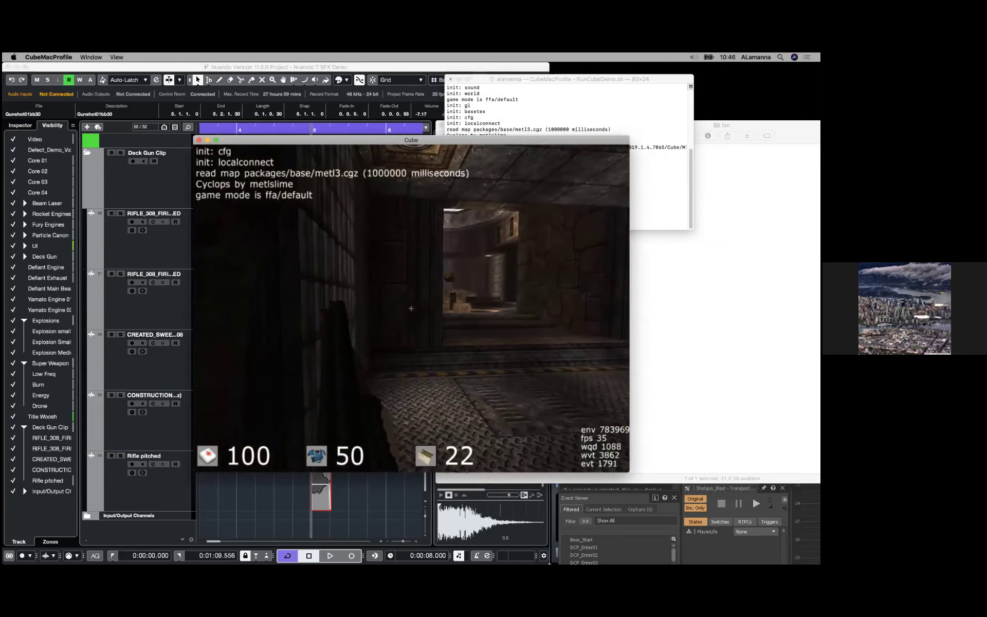
key(Escape)
key(Up)
key(Return)
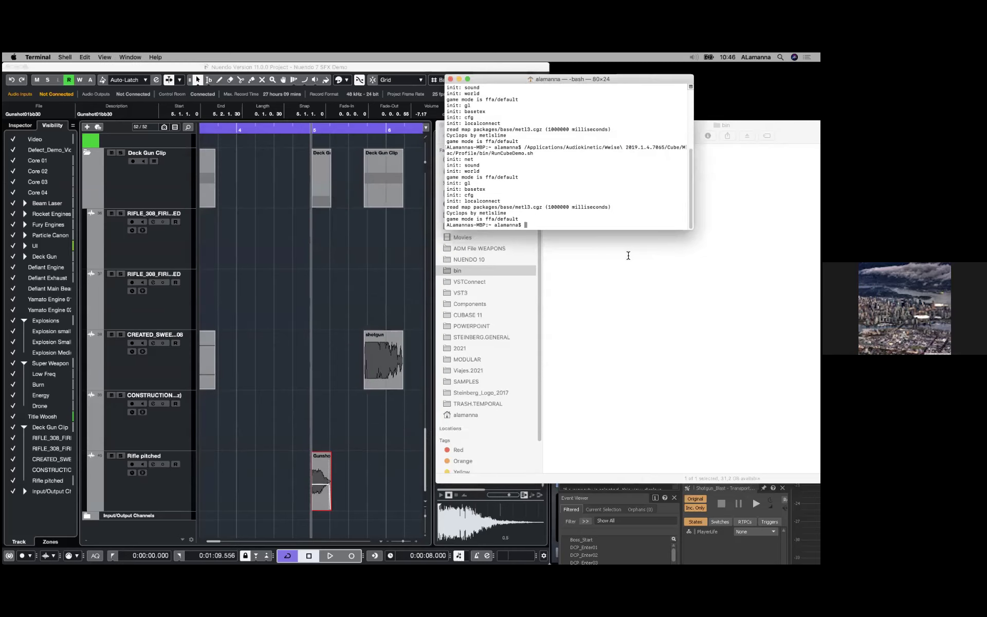
Bring the Wwise window forward, move it back up, and close the Terminal window.
click(638, 521)
drag(599, 265, 567, 70)
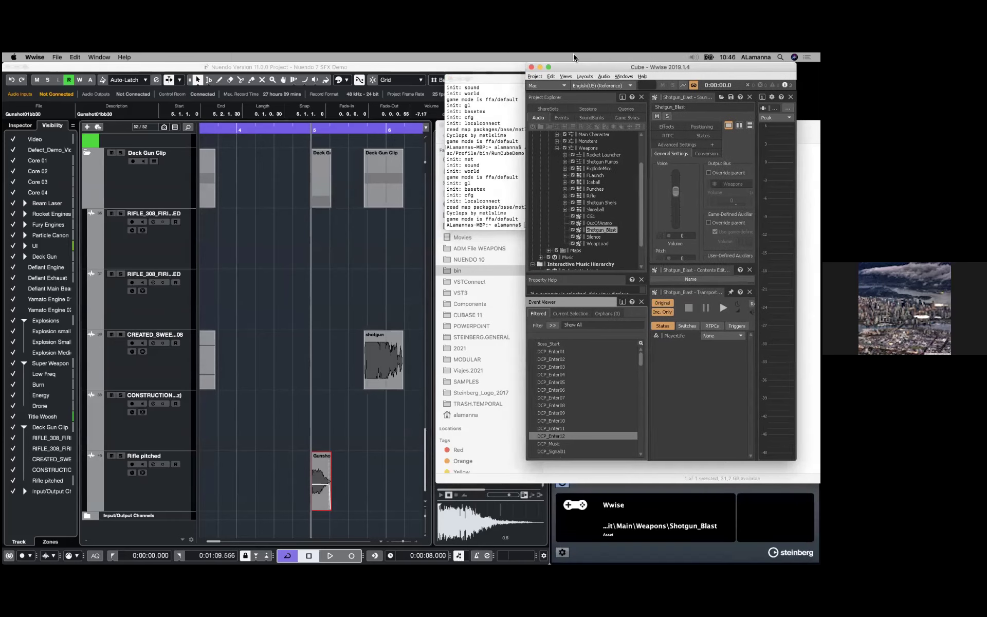
click(489, 76)
click(448, 79)
Return to Nuendo, deselect all events, and place the Wwise window beside the project directly above Game Audio Connect.
click(561, 484)
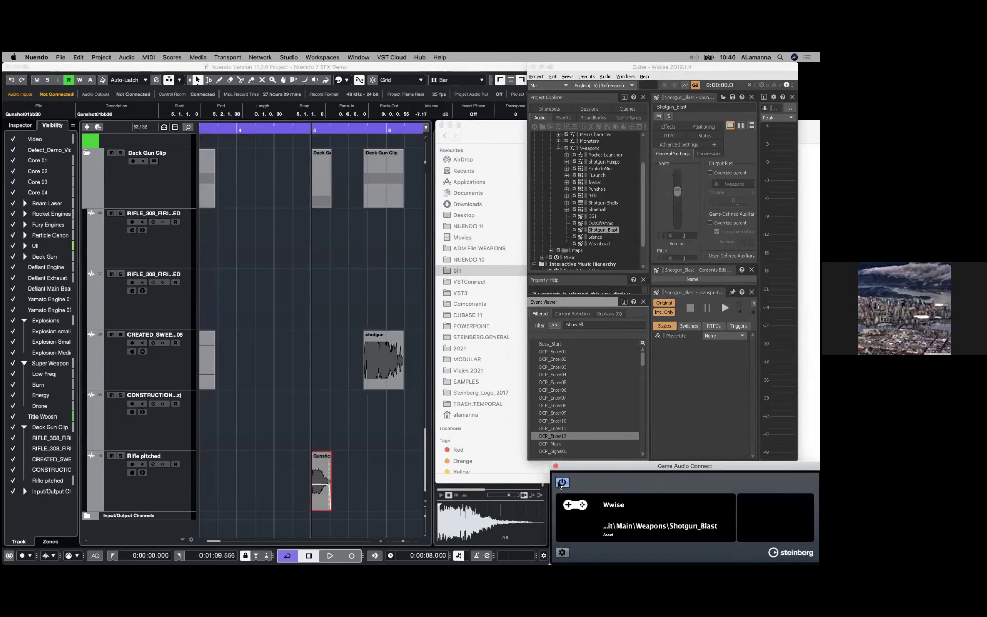
click(371, 414)
drag(668, 67, 691, 66)
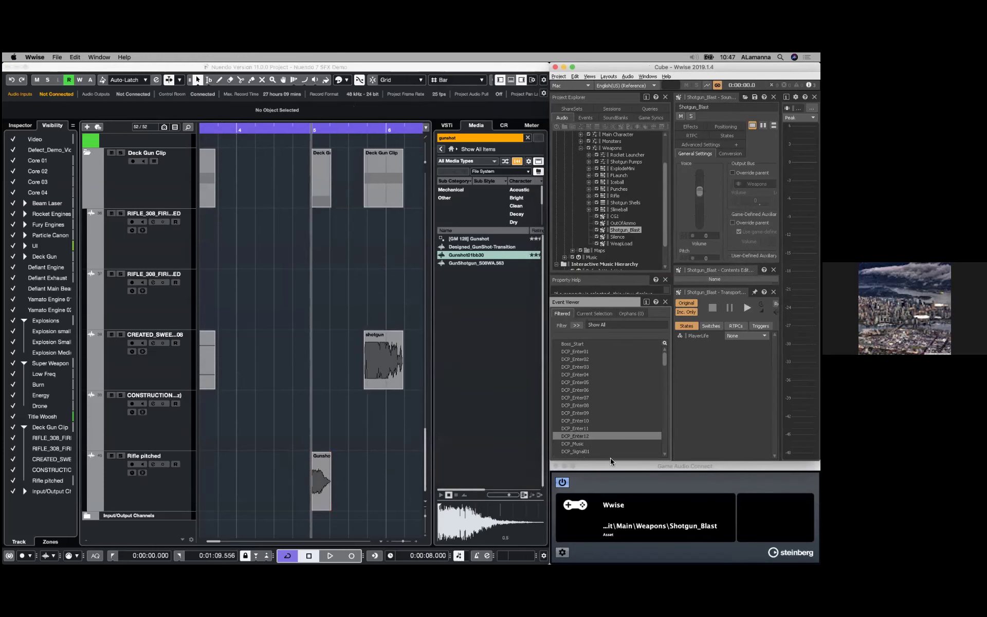
click(646, 472)
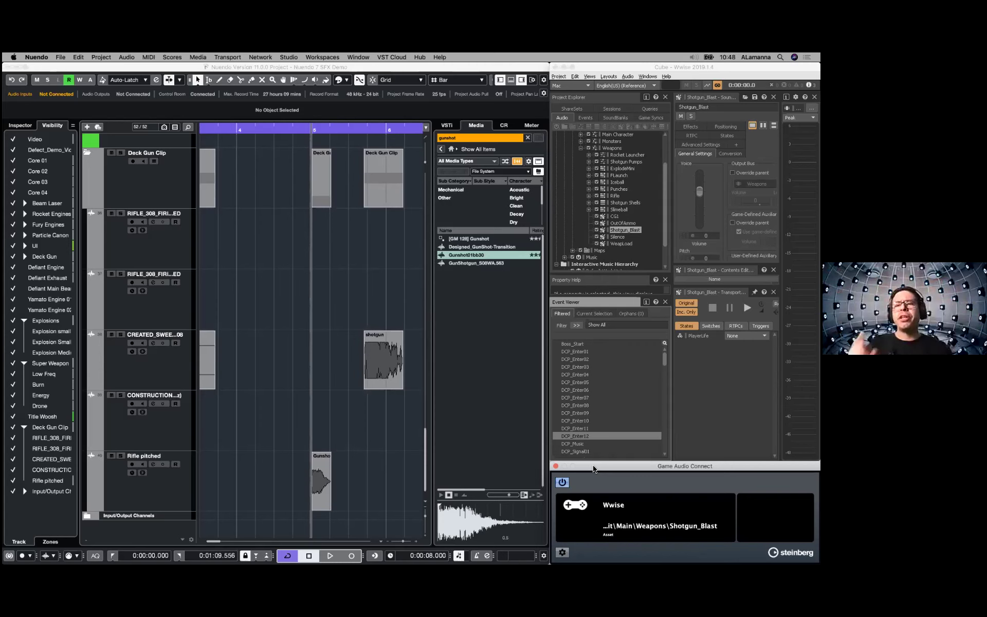
Zoom the Nuendo project out to show its full track list, and enlarge the track heights to make the events readable.
key(super+Tab)
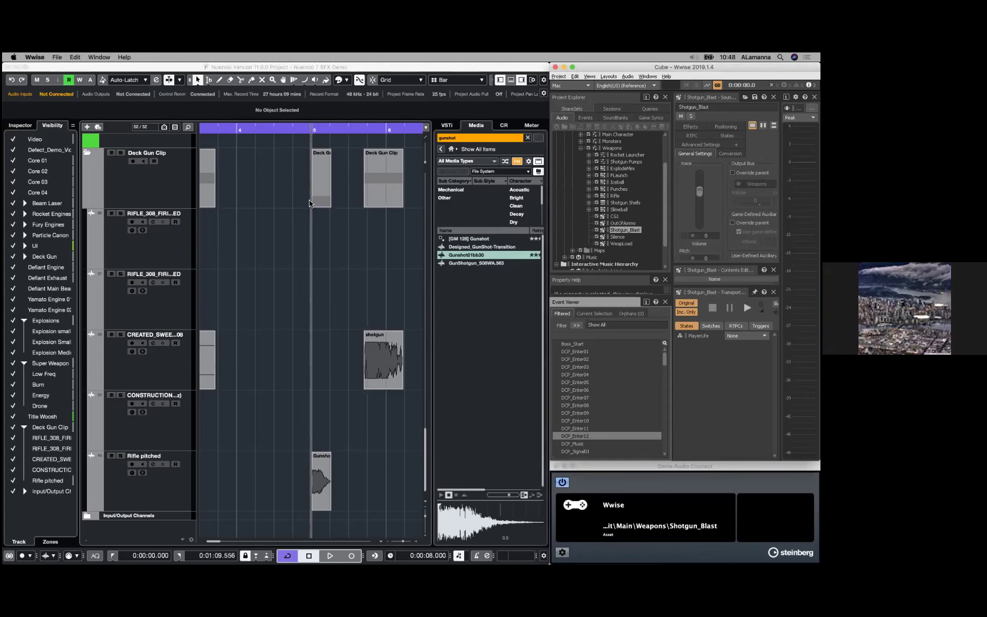
click(280, 238)
key(g)
key(g)
key(g)
key(alt+Up)
key(alt+Up)
key(alt+Up)
key(alt+Up)
key(alt+Up)
key(alt+Up)
key(alt+Up)
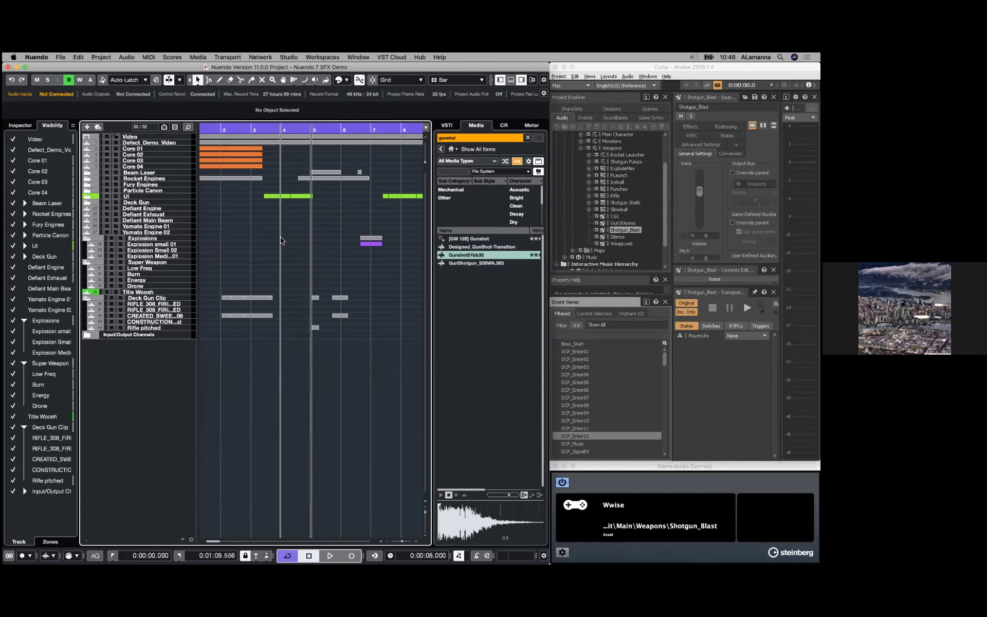
key(shift+h)
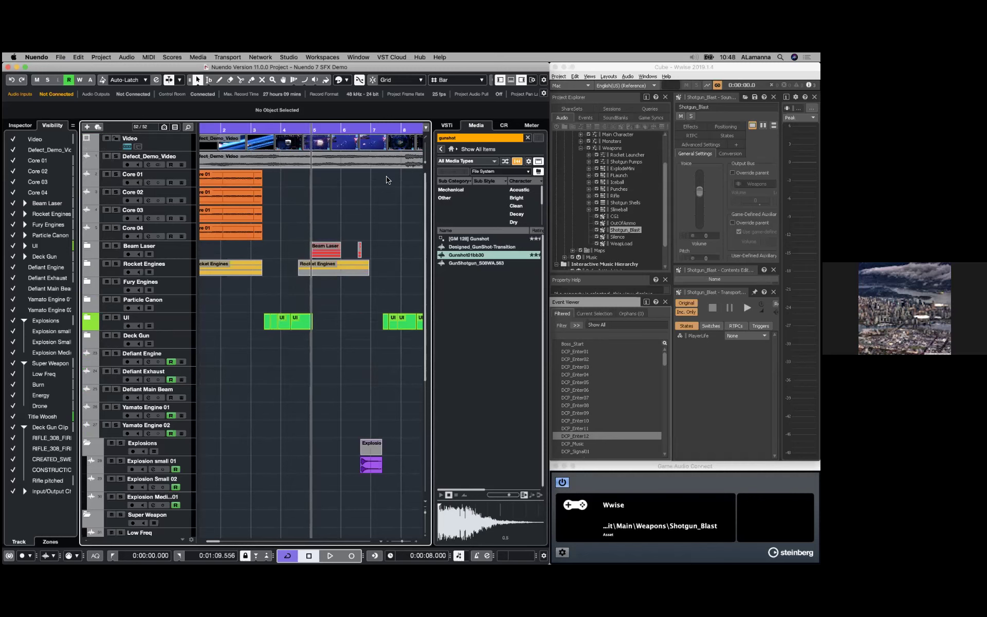
Open a new Terminal window and arrange it above the Finder bin folder containing RunCubeDemo.sh, with the Wwise window moved down.
drag(594, 67, 611, 177)
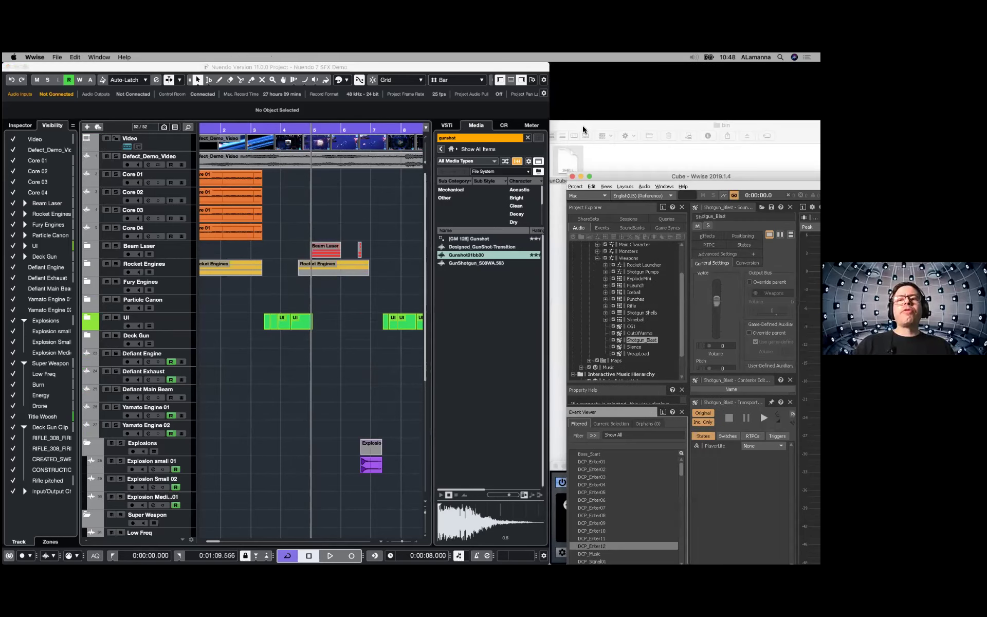
click(582, 123)
mouse_move(5, 186)
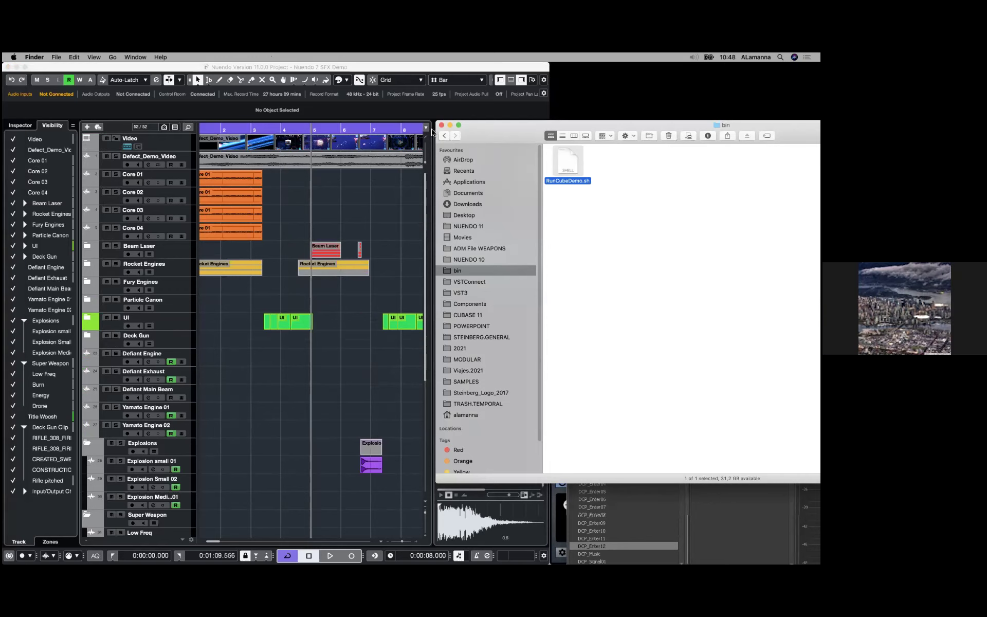
click(14, 162)
drag(586, 78, 687, 68)
drag(526, 144, 522, 175)
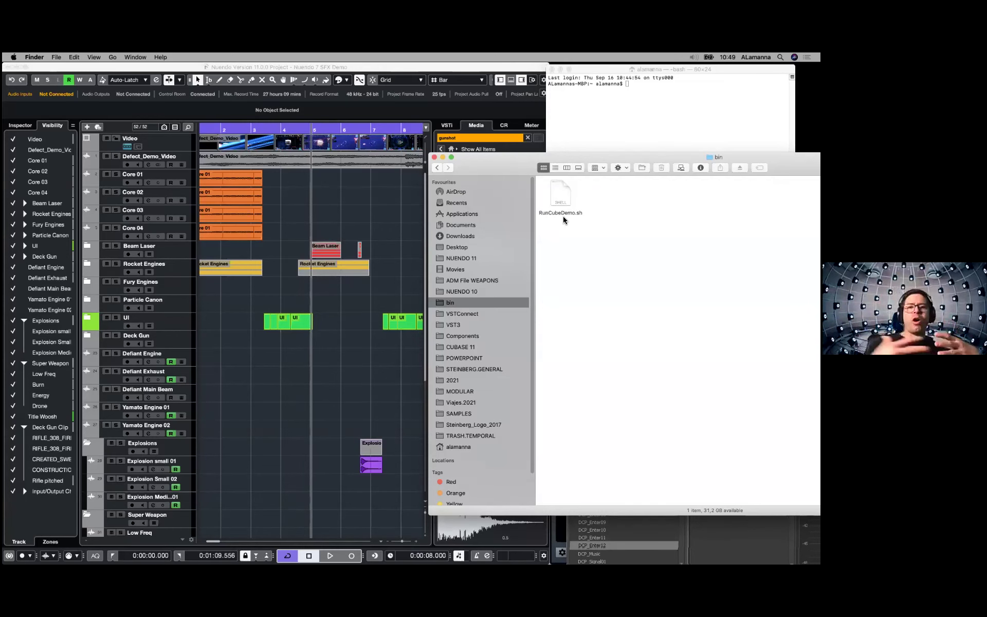
drag(489, 158, 479, 304)
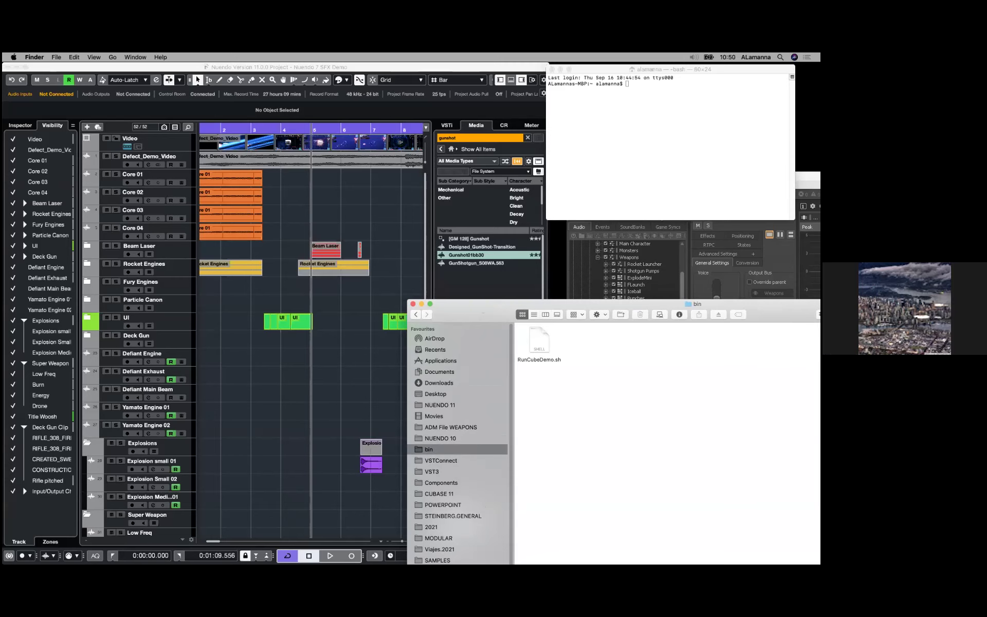
Close the Terminal window, switch to the presentation slideshow, and advance past the Game Audio Connect slide.
click(614, 114)
key(super+w)
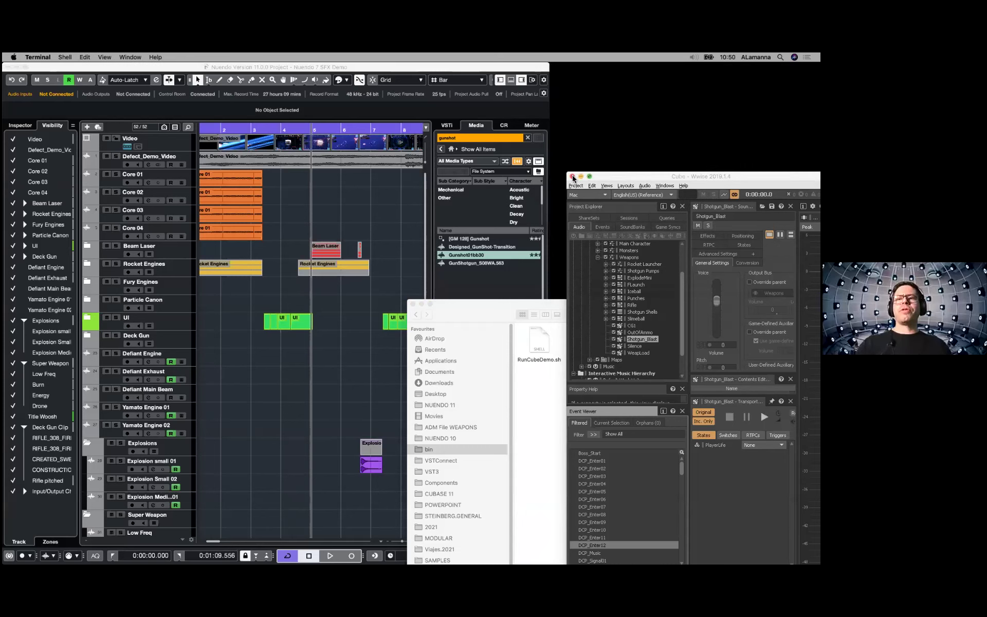
click(415, 68)
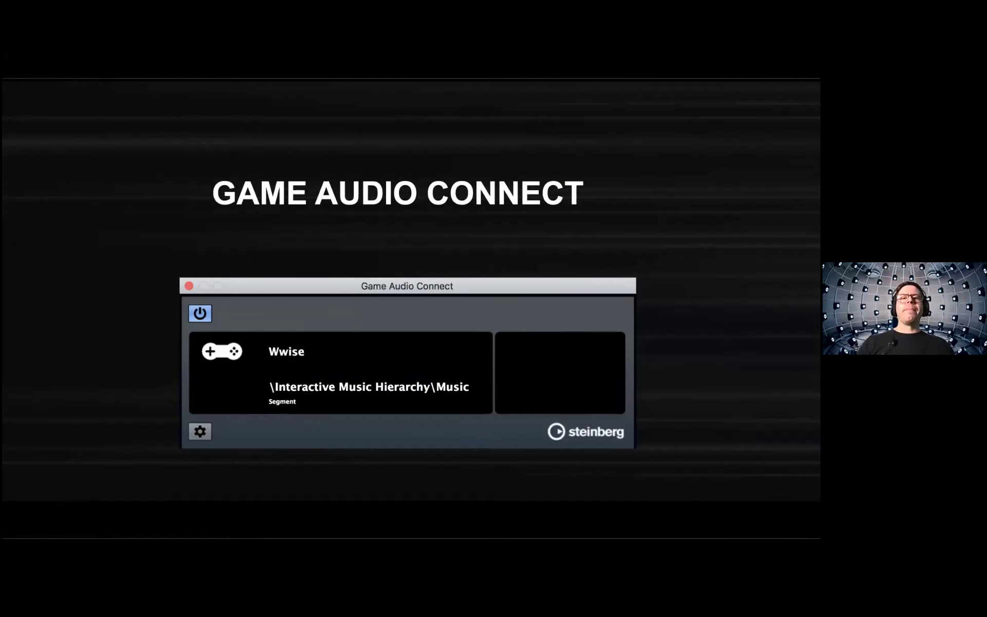
key(Right)
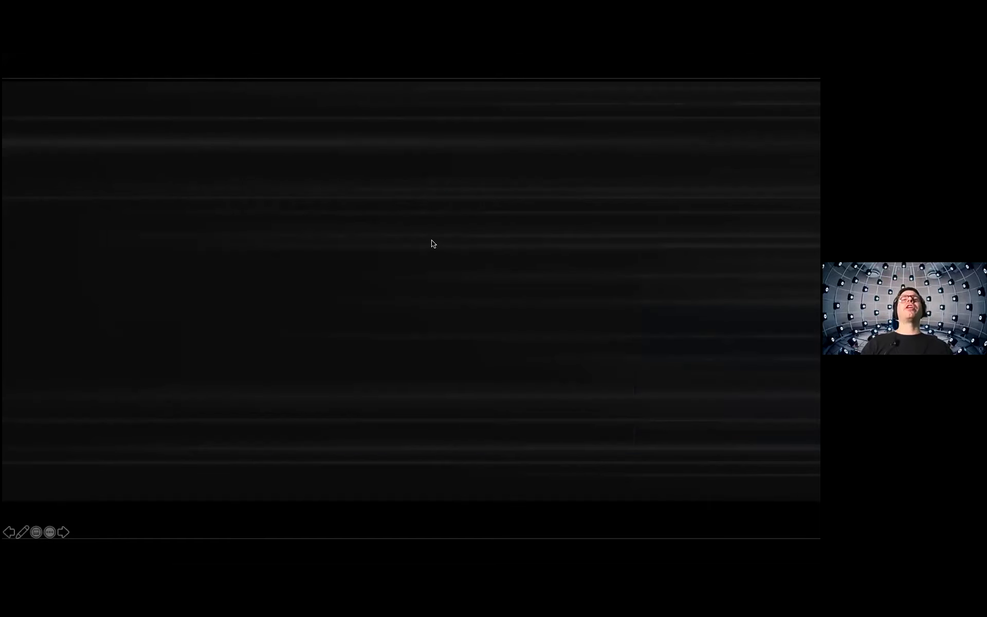